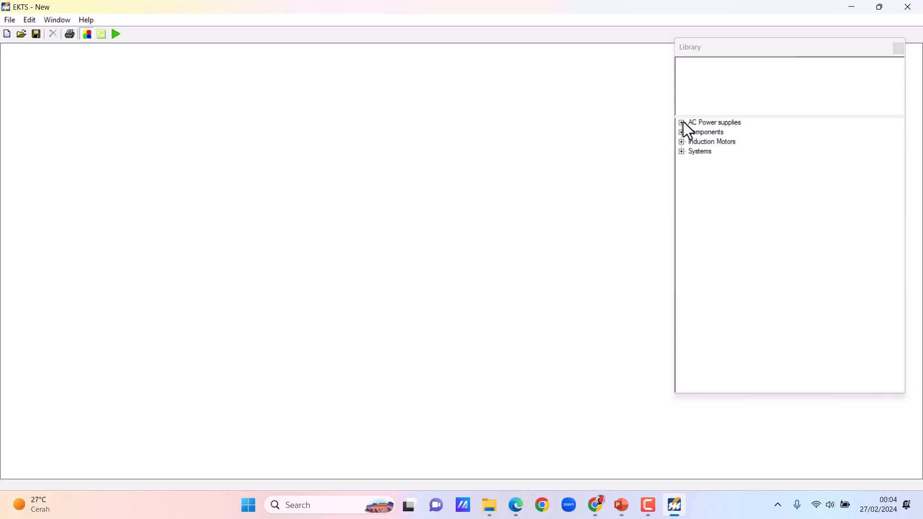
# Add a 3-Phase Supply and position it in the upper-left area of the drawing sheet.
pyautogui.click(682, 123)
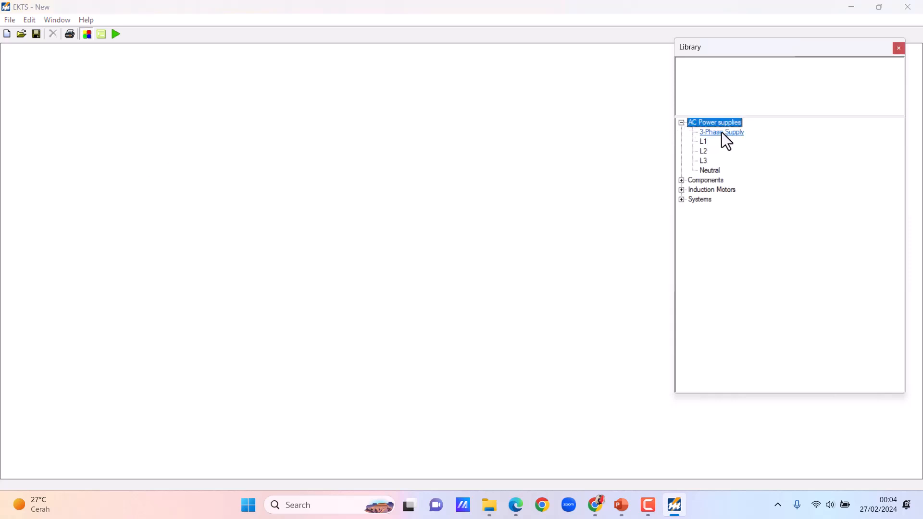
pyautogui.moveTo(722, 132); pyautogui.dragTo(567, 184)
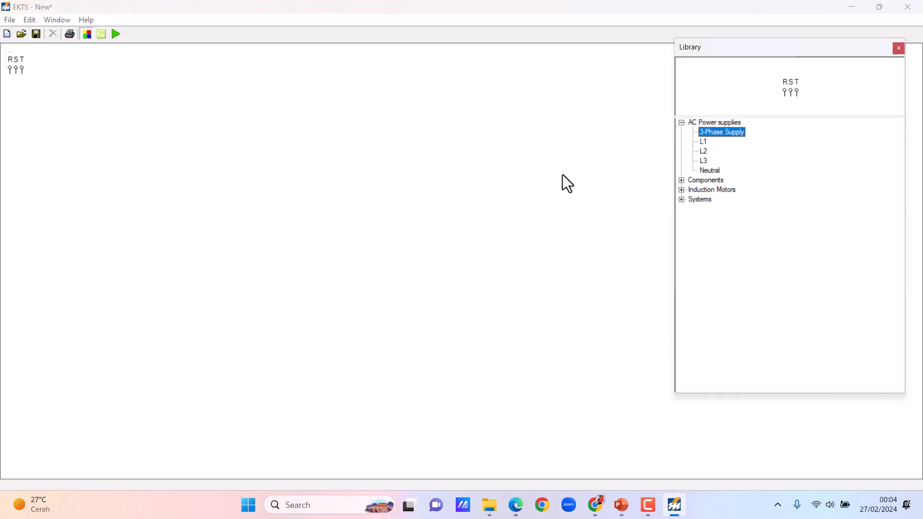
pyautogui.moveTo(13, 73); pyautogui.dragTo(33, 99)
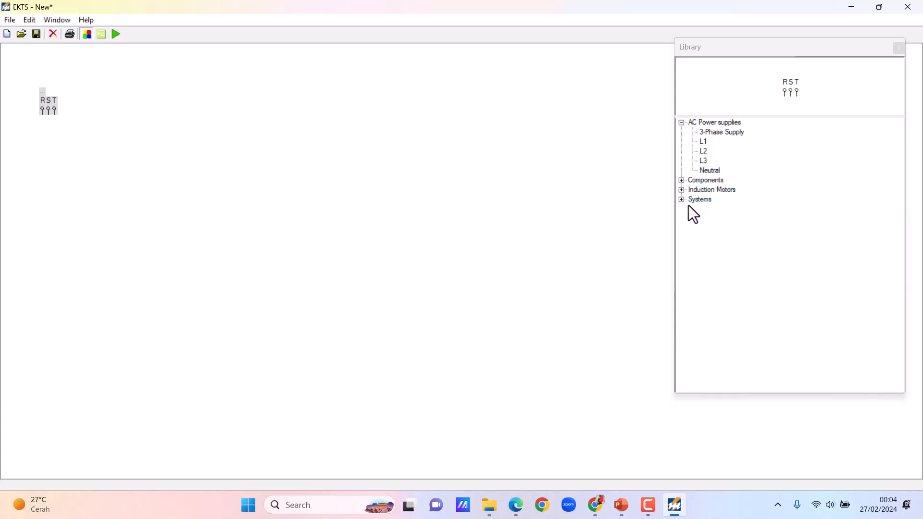
# Add three Three Phase Induction Motors and arrange them in a horizontal row well below the supply.
pyautogui.click(682, 190)
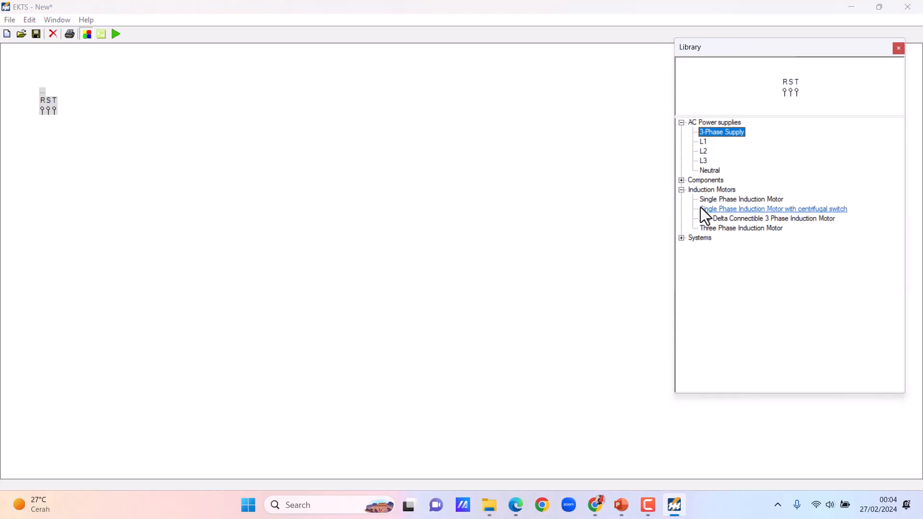
pyautogui.doubleClick(735, 229)
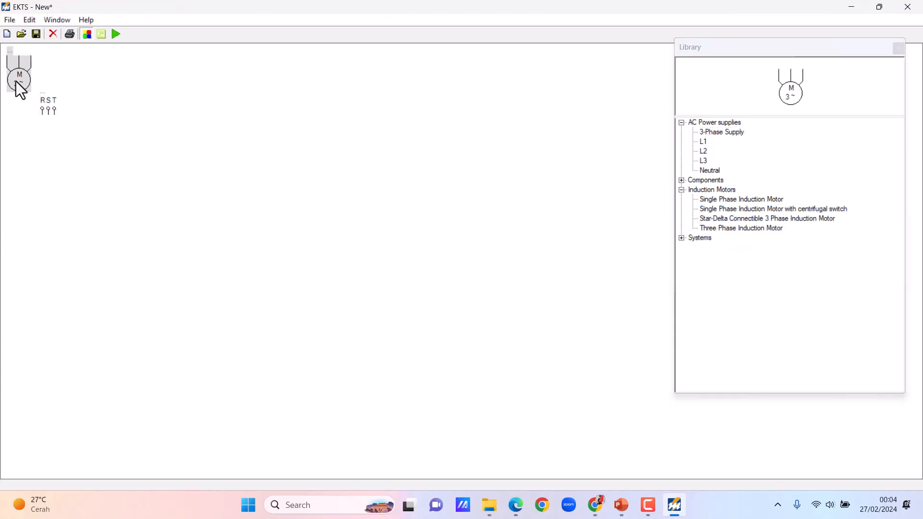
pyautogui.moveTo(18, 86); pyautogui.dragTo(51, 306)
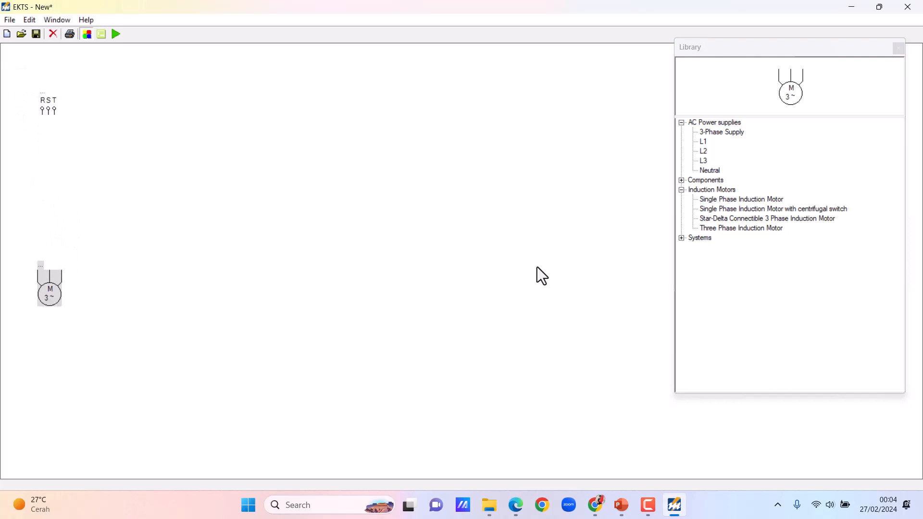
pyautogui.doubleClick(731, 227)
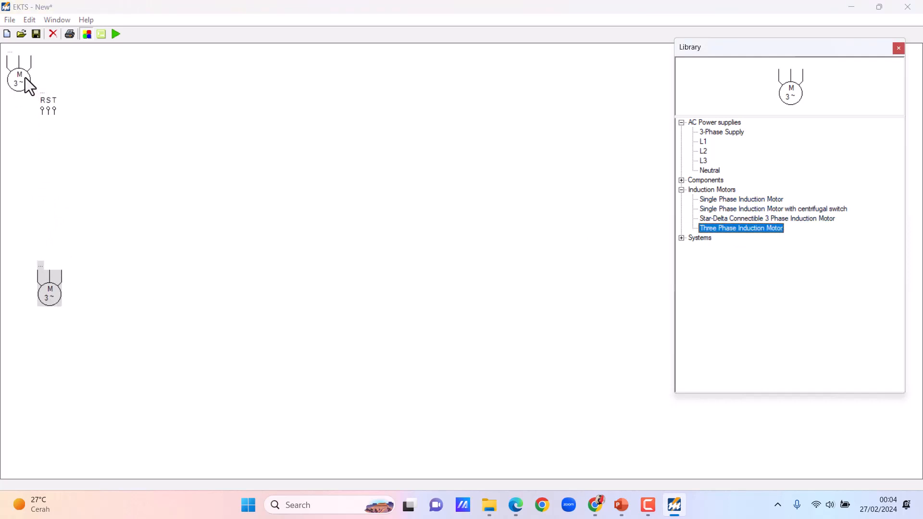
pyautogui.moveTo(25, 77); pyautogui.dragTo(119, 283)
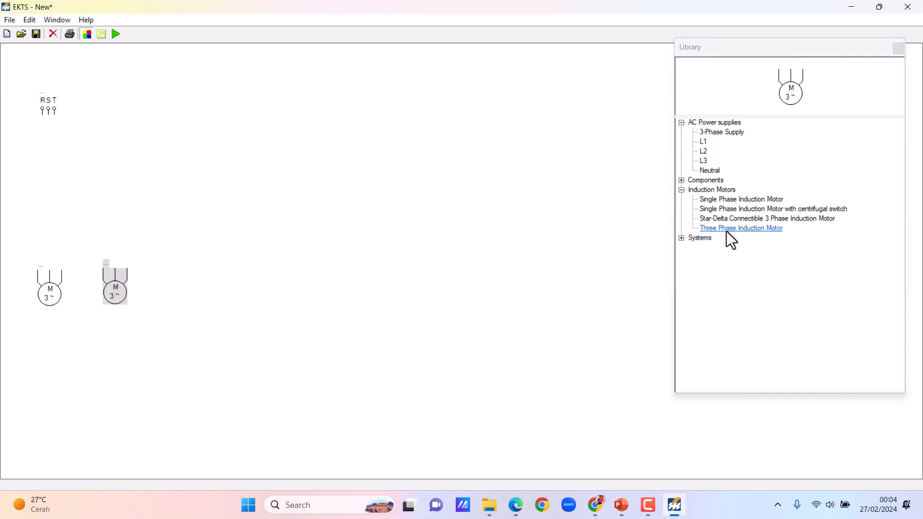
pyautogui.doubleClick(742, 229)
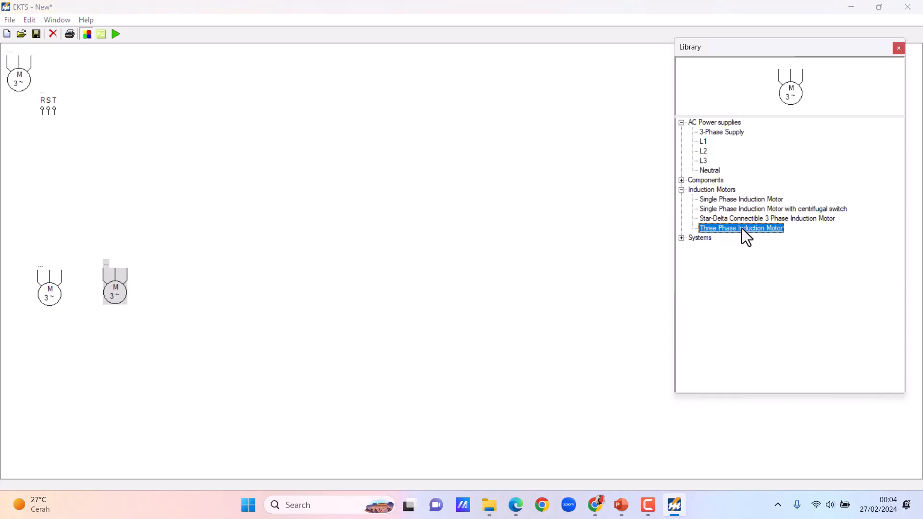
pyautogui.moveTo(17, 72); pyautogui.dragTo(188, 294)
pyautogui.click(269, 262)
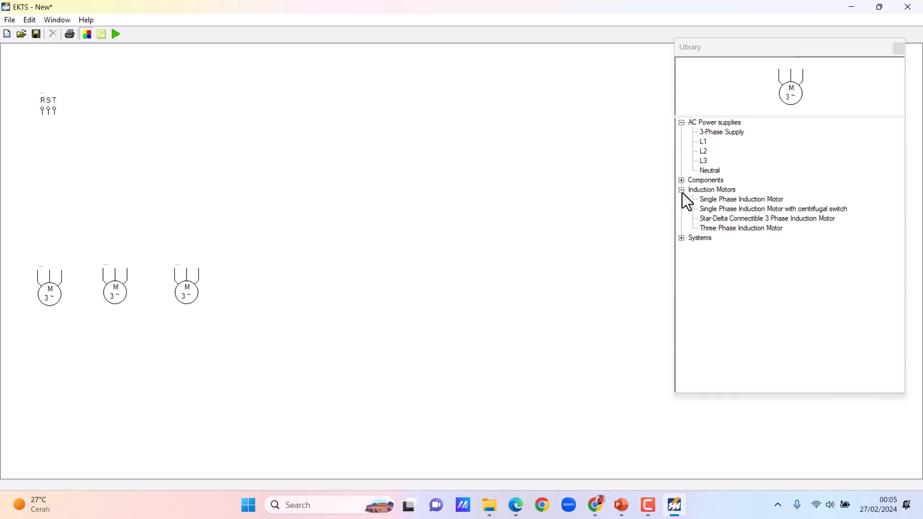
# Place a Normally Open Triple Contact between the supply and the first motor and rotate it 90 degrees.
pyautogui.click(681, 181)
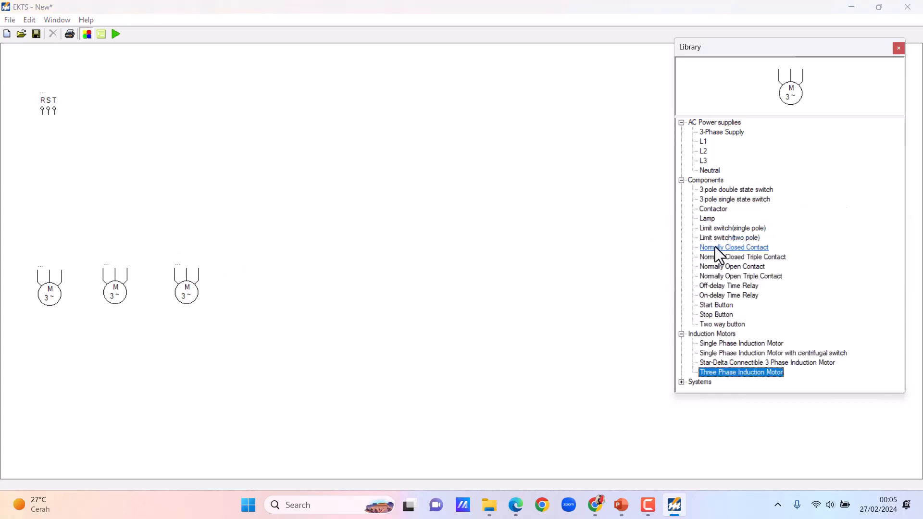
pyautogui.click(742, 279)
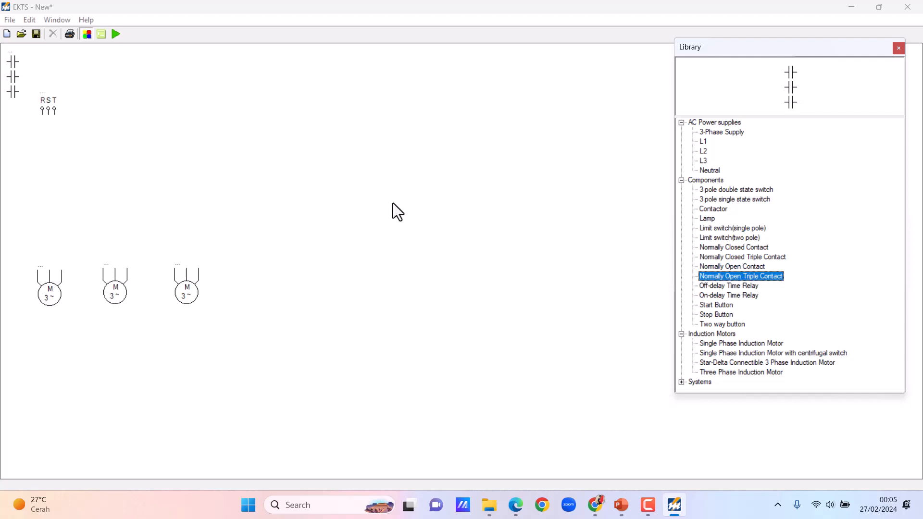
pyautogui.moveTo(13, 75); pyautogui.dragTo(40, 187)
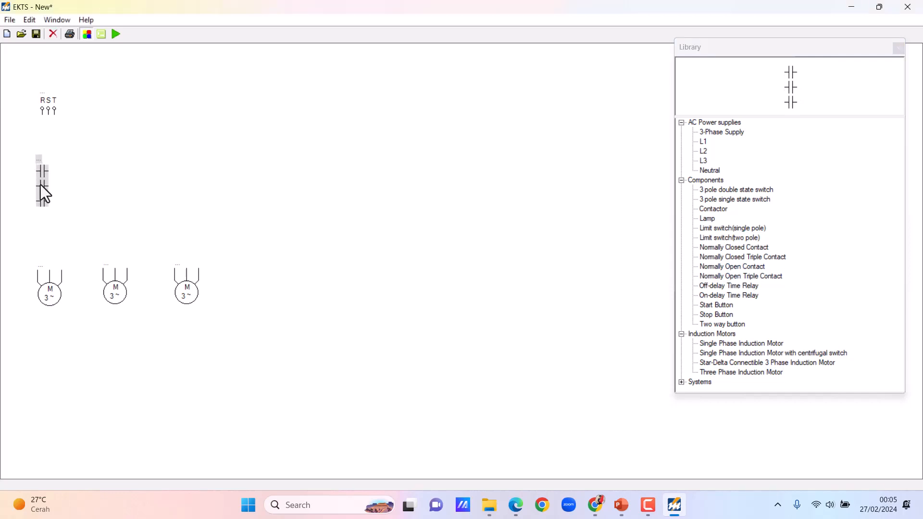
pyautogui.rightClick(41, 186)
pyautogui.moveTo(108, 198)
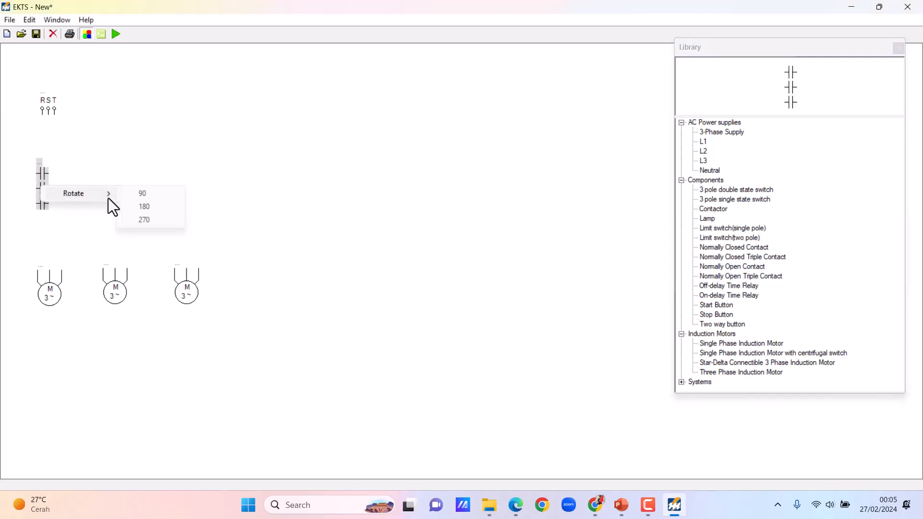
pyautogui.click(137, 197)
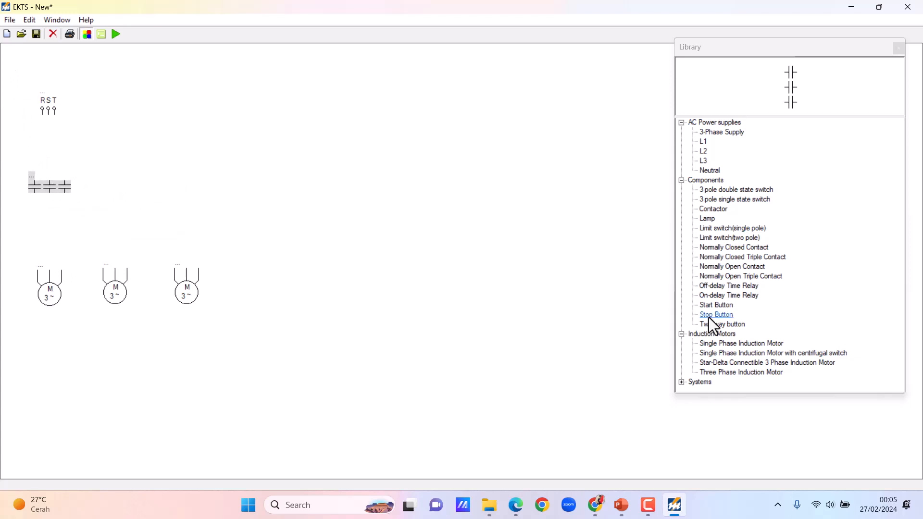
# Place a second Normally Open Triple Contact above the middle motor and rotate it 90 degrees.
pyautogui.doubleClick(742, 276)
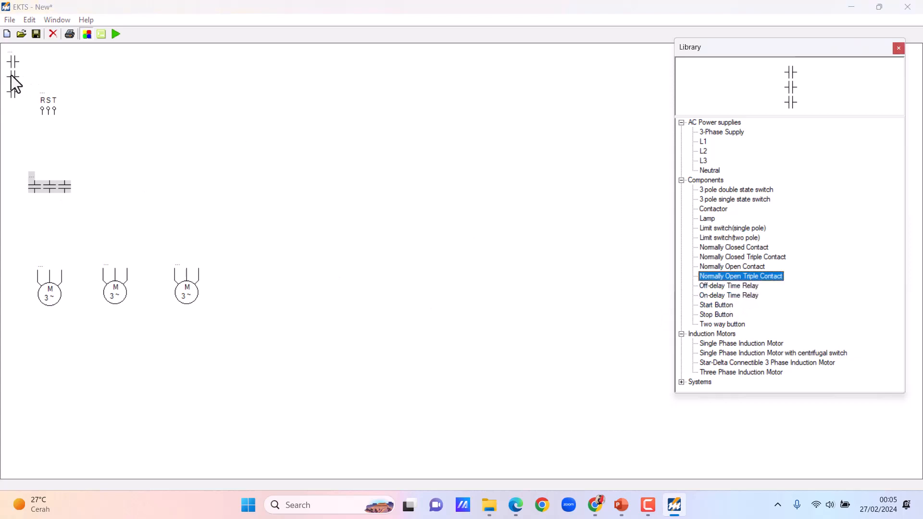
pyautogui.moveTo(11, 75); pyautogui.dragTo(111, 192)
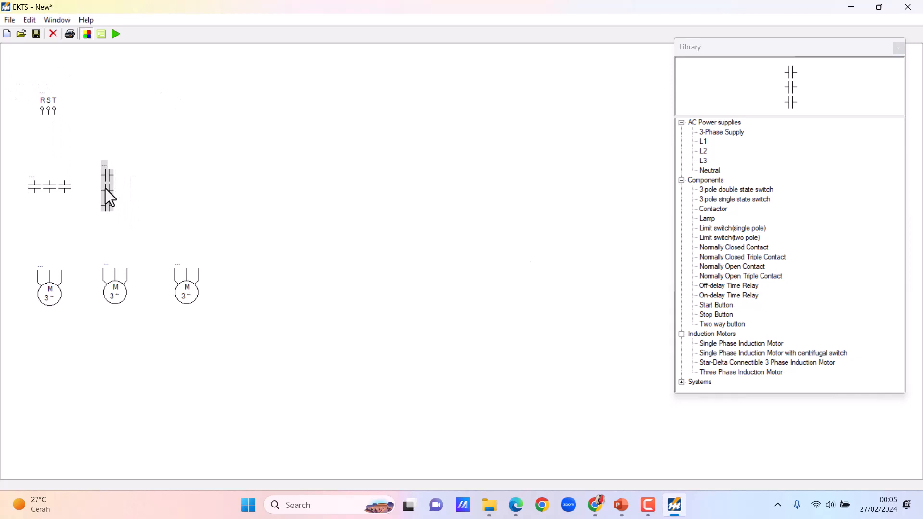
pyautogui.rightClick(105, 188)
pyautogui.moveTo(158, 196)
pyautogui.click(202, 197)
# Place a third Normally Open Triple Contact above the rightmost motor and rotate it 90 degrees.
pyautogui.doubleClick(737, 277)
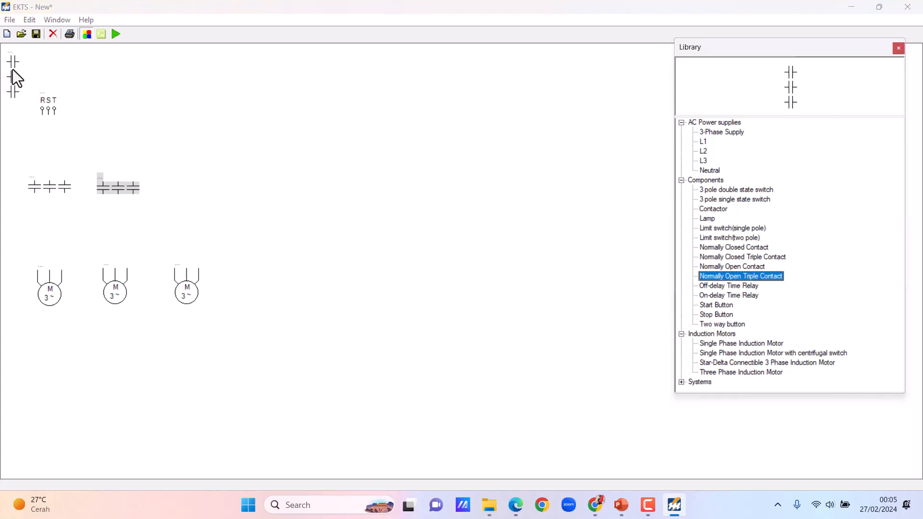
pyautogui.moveTo(13, 69); pyautogui.dragTo(172, 192)
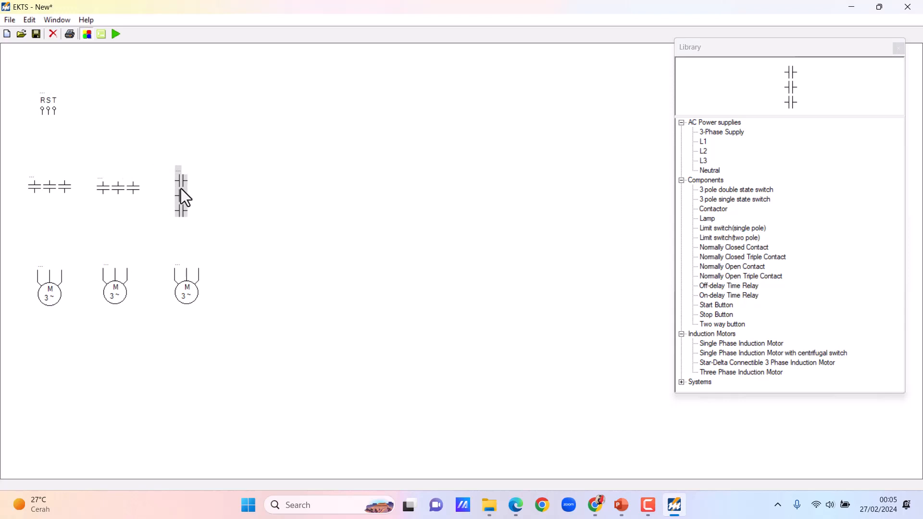
pyautogui.rightClick(181, 190)
pyautogui.moveTo(234, 200)
pyautogui.click(284, 200)
pyautogui.click(242, 206)
# Wire the supply's R, S and T terminals to the upper terminals of the first triple contact.
pyautogui.moveTo(37, 122); pyautogui.dragTo(42, 110)
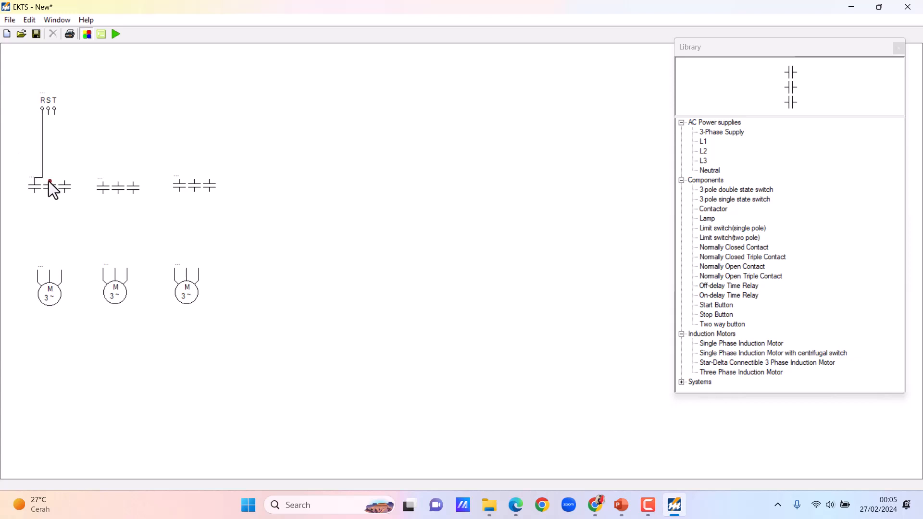
pyautogui.moveTo(51, 125); pyautogui.dragTo(48, 114)
pyautogui.moveTo(64, 181); pyautogui.dragTo(54, 116)
# Wire the three lower terminals of the first triple contact to the first motor's terminals.
pyautogui.moveTo(33, 241); pyautogui.dragTo(37, 270)
pyautogui.moveTo(56, 252); pyautogui.dragTo(50, 272)
pyautogui.moveTo(65, 192); pyautogui.dragTo(67, 229)
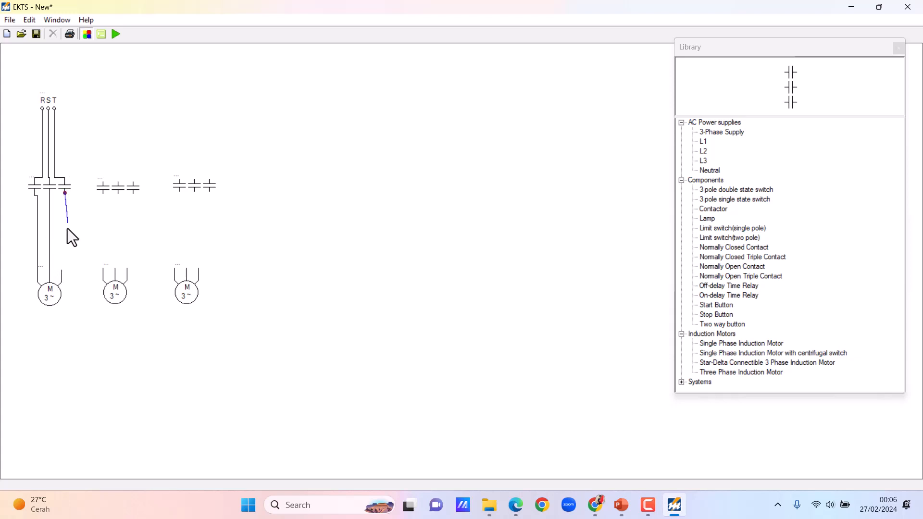
pyautogui.moveTo(64, 261); pyautogui.dragTo(62, 272)
# Wire the middle triple contact's upper terminals to the R, S and T lines, routing the horizontal segments at separate heights above the contacts.
pyautogui.moveTo(100, 169); pyautogui.dragTo(42, 121)
pyautogui.moveTo(82, 178); pyautogui.dragTo(91, 122)
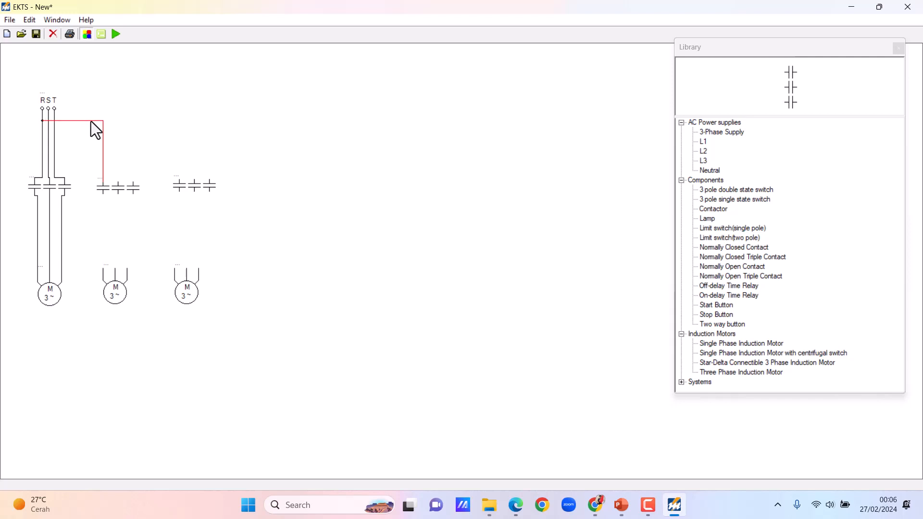
pyautogui.click(122, 141)
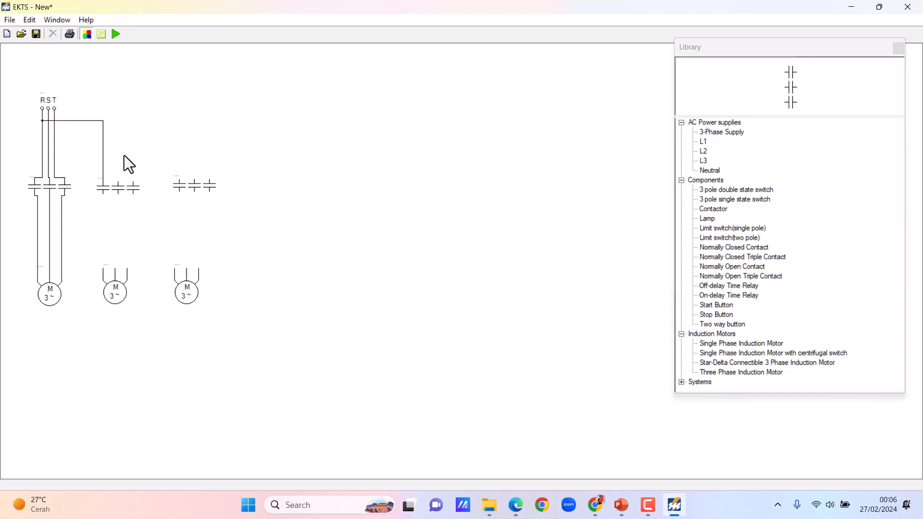
pyautogui.click(118, 183)
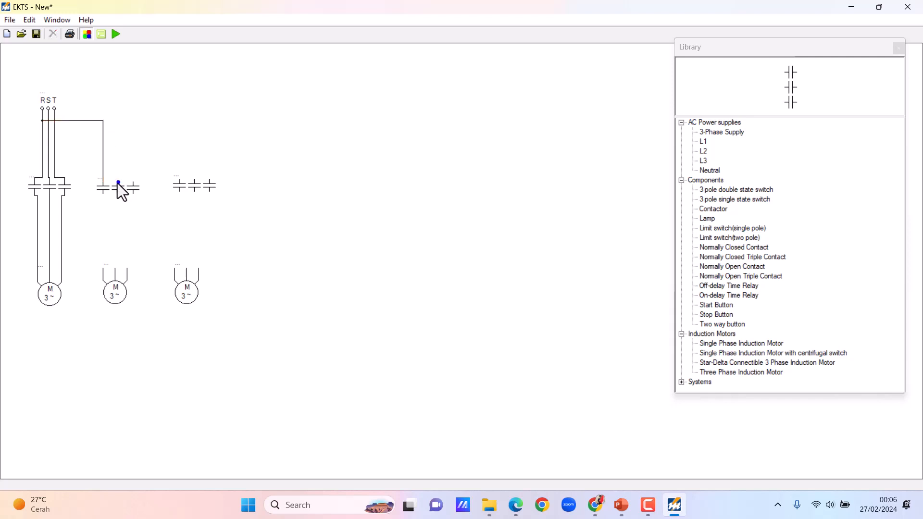
pyautogui.click(48, 130)
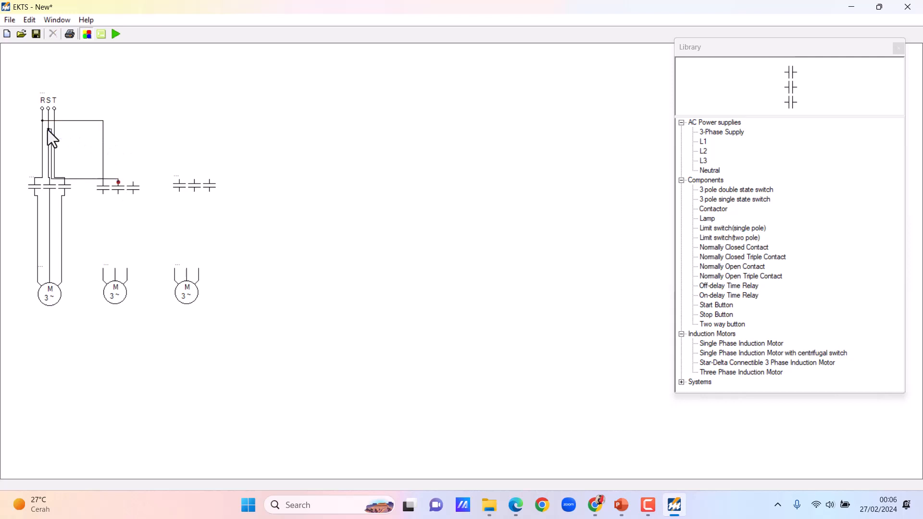
pyautogui.click(84, 177)
pyautogui.moveTo(83, 178); pyautogui.dragTo(91, 129)
pyautogui.click(143, 150)
pyautogui.moveTo(133, 182); pyautogui.dragTo(55, 139)
pyautogui.moveTo(85, 179); pyautogui.dragTo(90, 139)
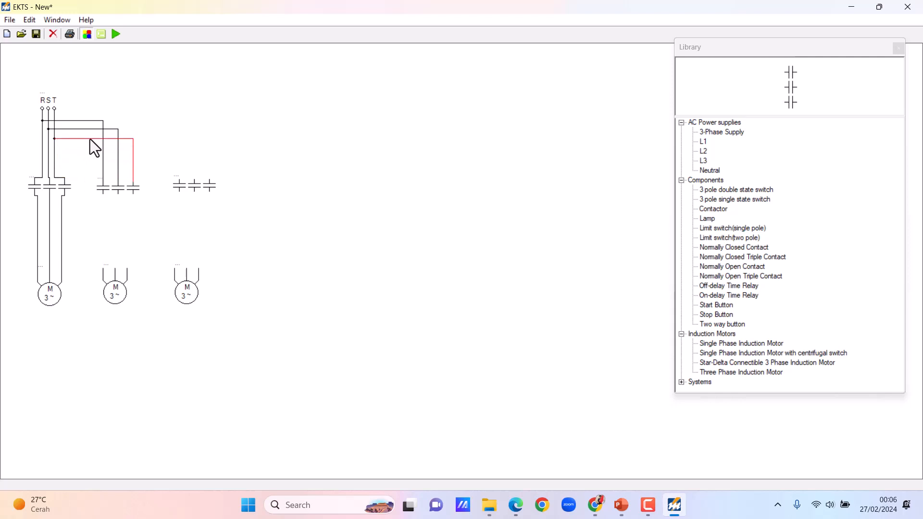
pyautogui.click(175, 147)
# Wire the third triple contact's upper terminals to the R, S and T lines, with separate horizontal runs below the existing branches.
pyautogui.moveTo(179, 180); pyautogui.dragTo(45, 148)
pyautogui.moveTo(153, 176); pyautogui.dragTo(163, 148)
pyautogui.click(225, 160)
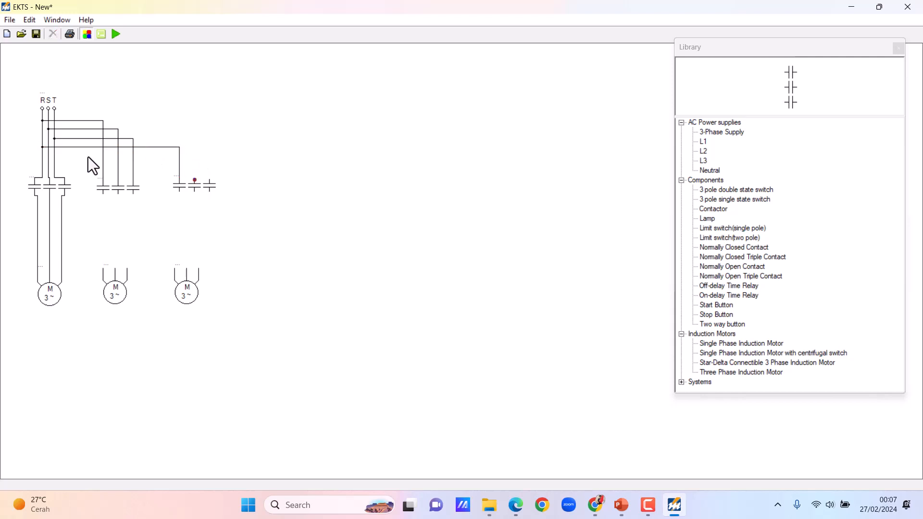
pyautogui.click(48, 156)
pyautogui.moveTo(148, 176); pyautogui.dragTo(151, 156)
pyautogui.click(236, 163)
pyautogui.moveTo(209, 180); pyautogui.dragTo(55, 161)
pyautogui.moveTo(146, 178); pyautogui.dragTo(150, 162)
pyautogui.click(159, 215)
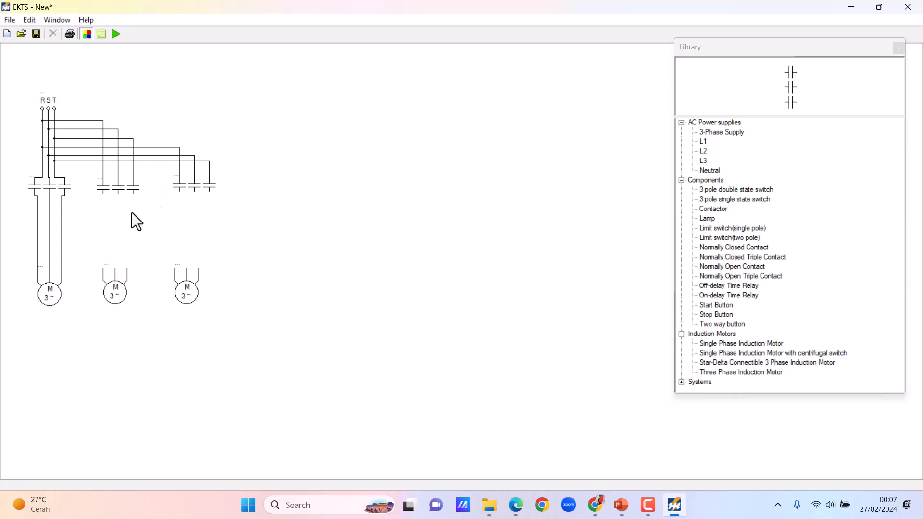
# Wire the lower terminals of the middle triple contact to the middle motor's three terminals.
pyautogui.moveTo(103, 195); pyautogui.dragTo(104, 270)
pyautogui.moveTo(116, 195); pyautogui.dragTo(116, 269)
pyautogui.moveTo(133, 194)
pyautogui.mouseDown()
pyautogui.moveTo(128, 270)
pyautogui.moveTo(175, 270)
pyautogui.moveTo(193, 291)
pyautogui.mouseUp()
# Wire the third triple contact's lower terminals to the third motor and align the motor beneath the contact so the wires run straight.
pyautogui.click(188, 293)
pyautogui.click(251, 248)
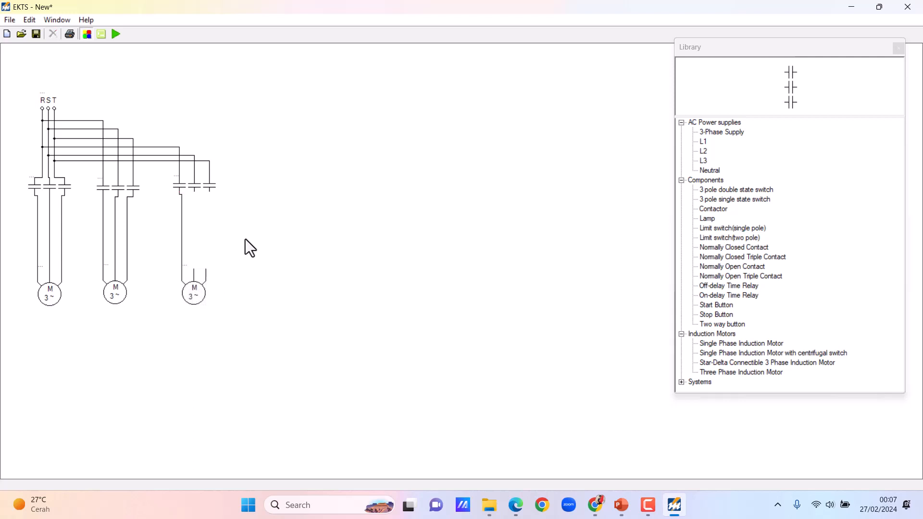
pyautogui.moveTo(194, 193); pyautogui.dragTo(194, 268)
pyautogui.moveTo(212, 241); pyautogui.dragTo(206, 269)
pyautogui.click(195, 293)
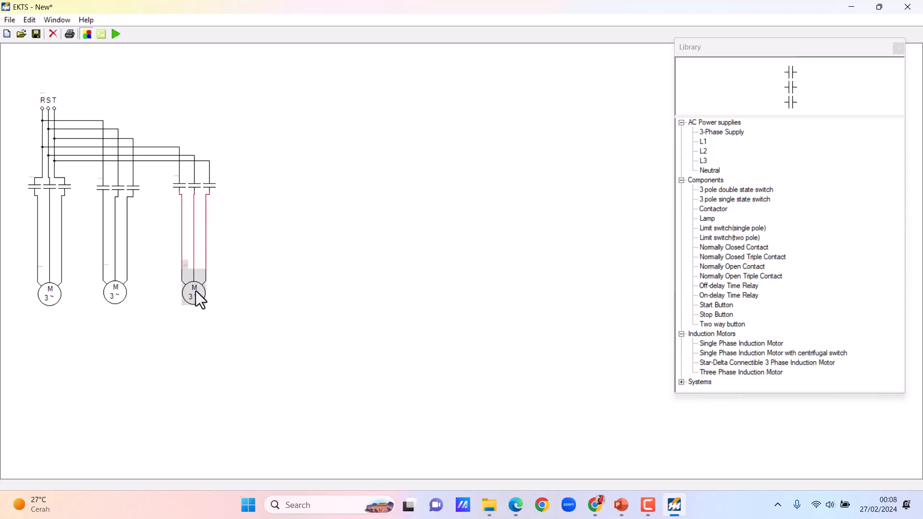
pyautogui.moveTo(195, 290); pyautogui.dragTo(197, 289)
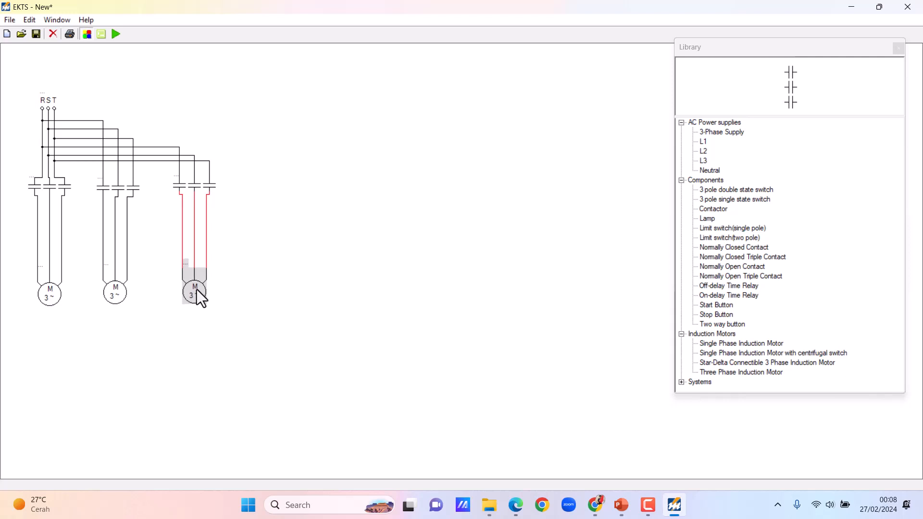
pyautogui.click(291, 240)
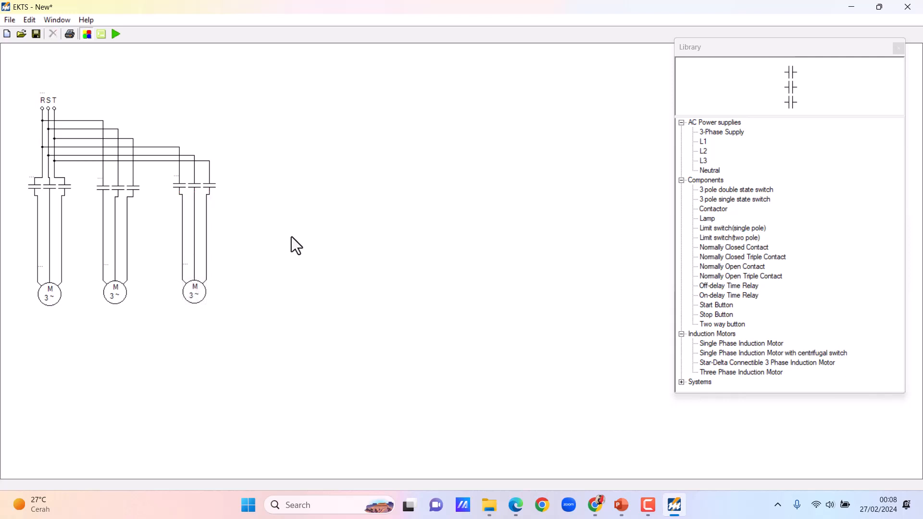
# Add a description text reading "Motor 1" beneath the first motor.
pyautogui.click(54, 21)
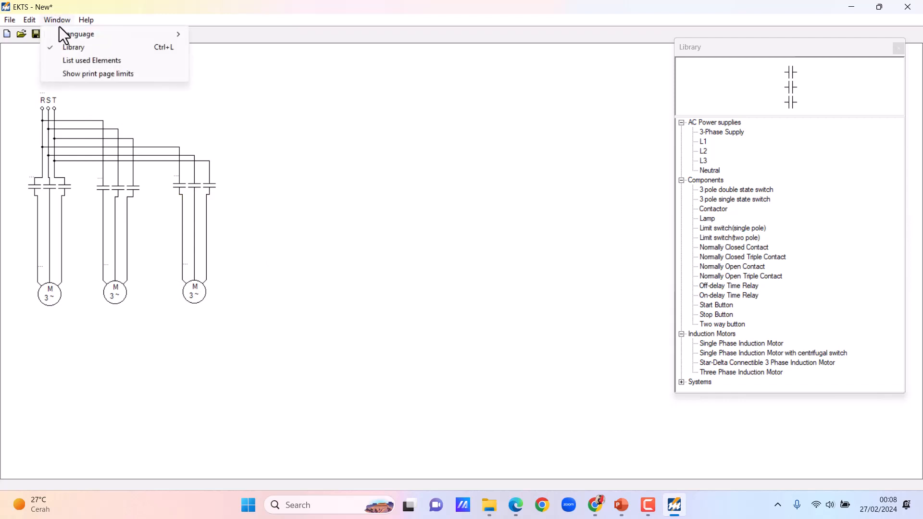
pyautogui.click(31, 22)
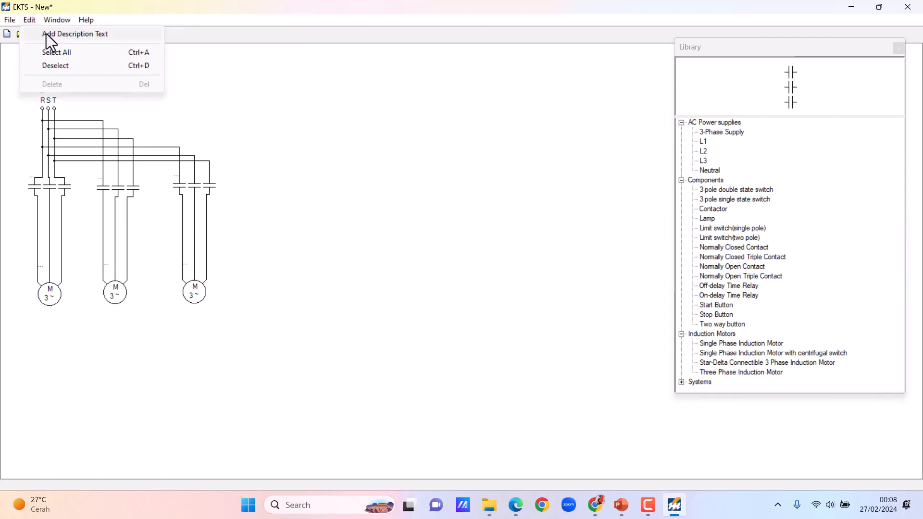
pyautogui.click(50, 35)
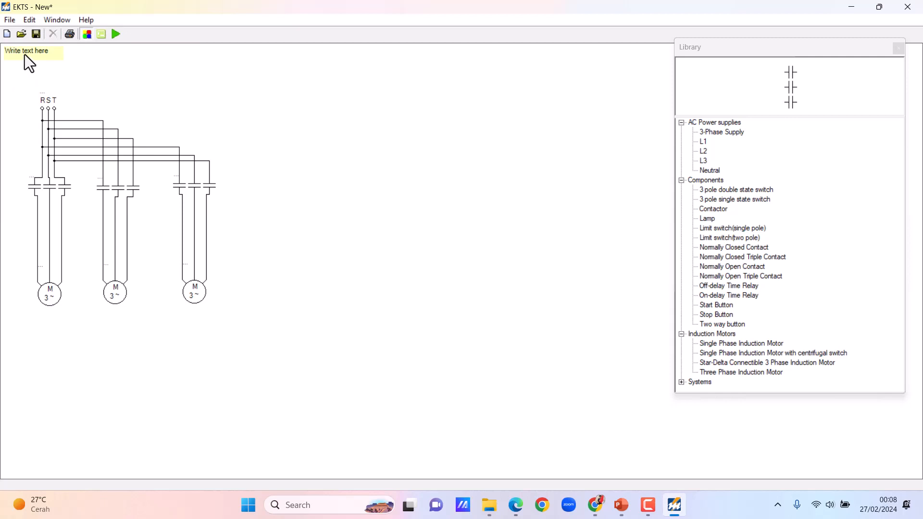
pyautogui.moveTo(25, 54); pyautogui.dragTo(40, 270)
pyautogui.doubleClick(40, 327)
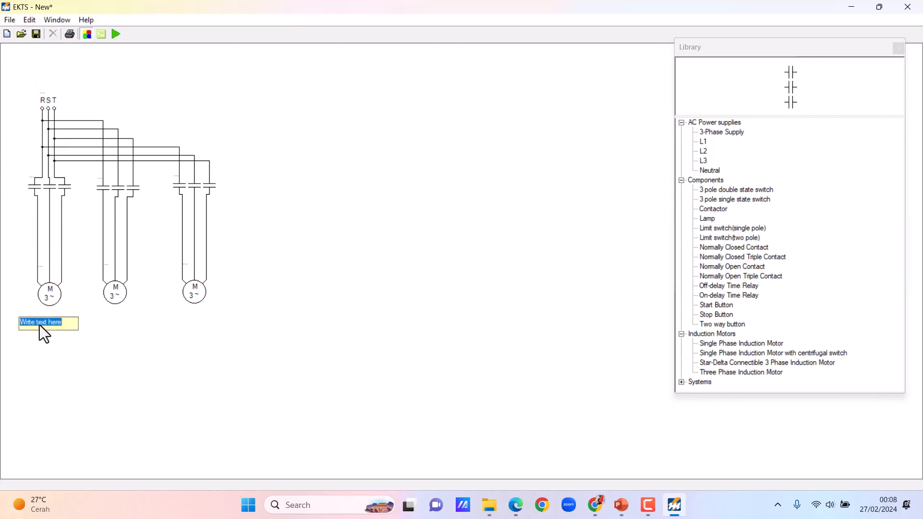
pyautogui.write('Motor 1')
pyautogui.click(78, 342)
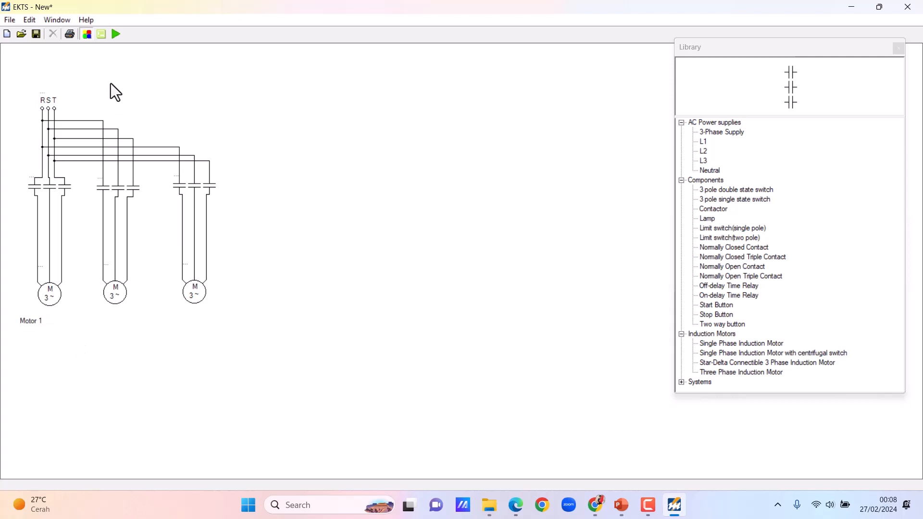
# Add two more description texts, placing one beneath the middle motor and one beneath the third motor.
pyautogui.click(27, 21)
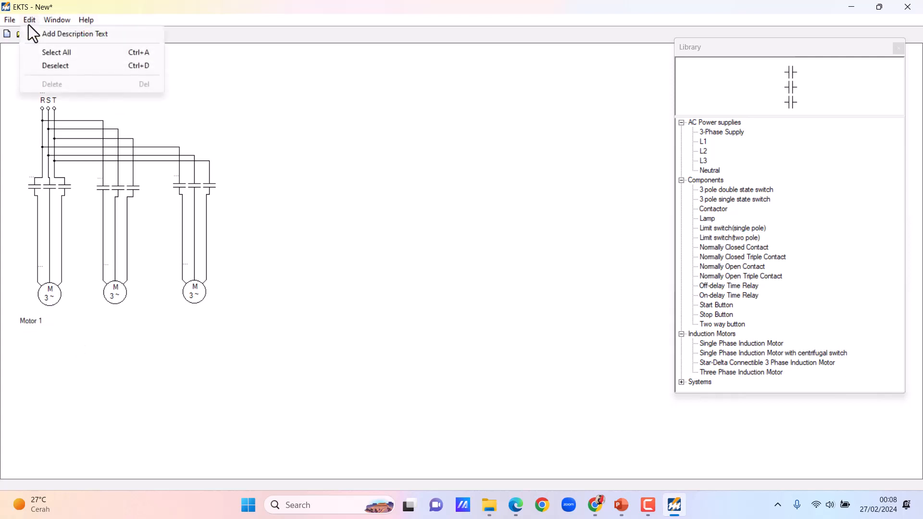
pyautogui.click(57, 36)
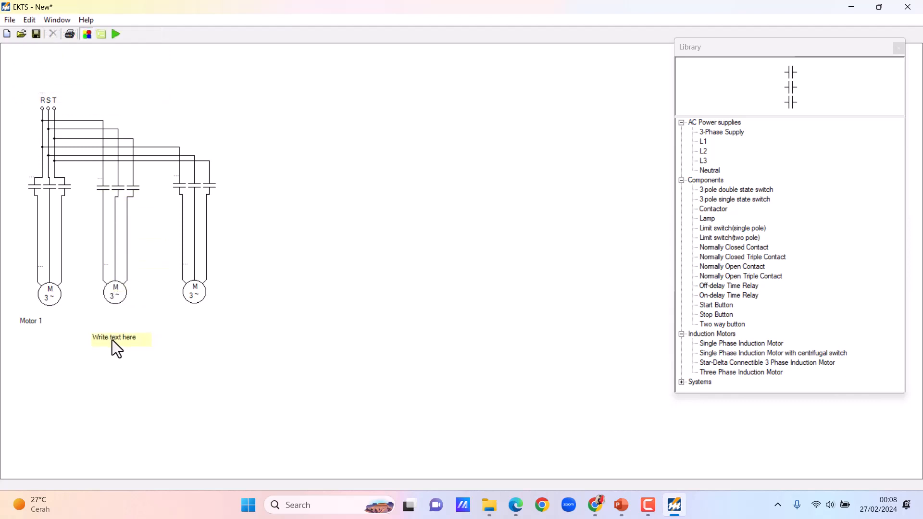
pyautogui.click(30, 21)
pyautogui.click(52, 35)
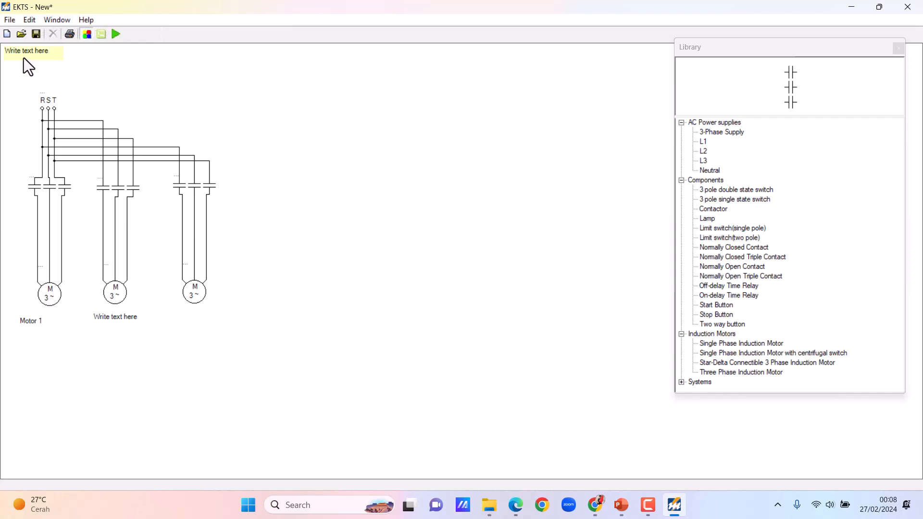
pyautogui.moveTo(25, 51); pyautogui.dragTo(190, 311)
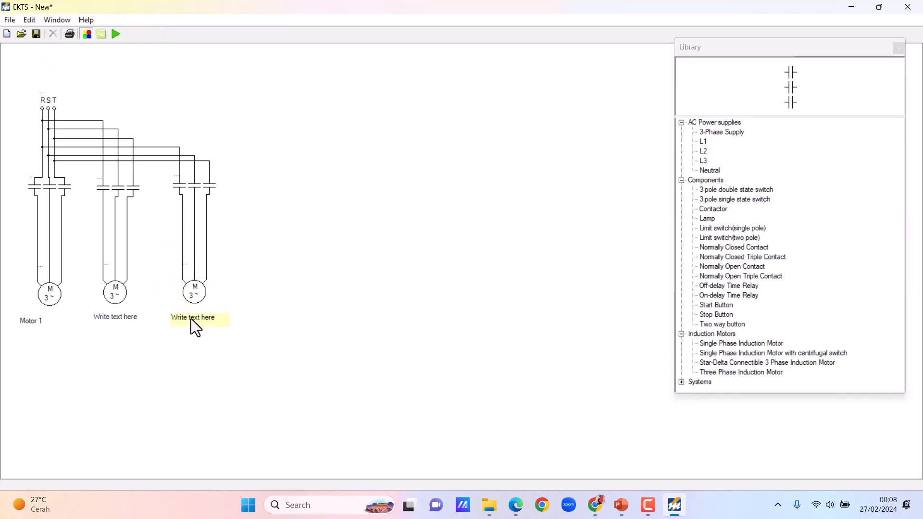
# Change the description text under the middle motor to "Motor 2".
pyautogui.doubleClick(131, 321)
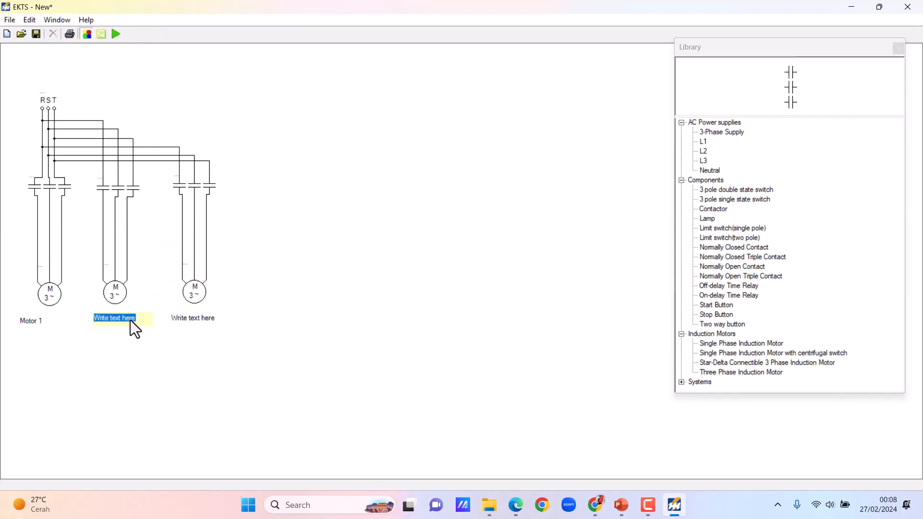
pyautogui.write('Motor')
pyautogui.press('BackSpace')
pyautogui.press('BackSpace')
pyautogui.press('BackSpace')
pyautogui.press('BackSpace')
pyautogui.press('BackSpace')
pyautogui.press('BackSpace')
pyautogui.write('Motor 2')
pyautogui.click(145, 339)
# Change the description text under the third motor to "Motor 3" and centre all three labels beneath their motors.
pyautogui.doubleClick(198, 321)
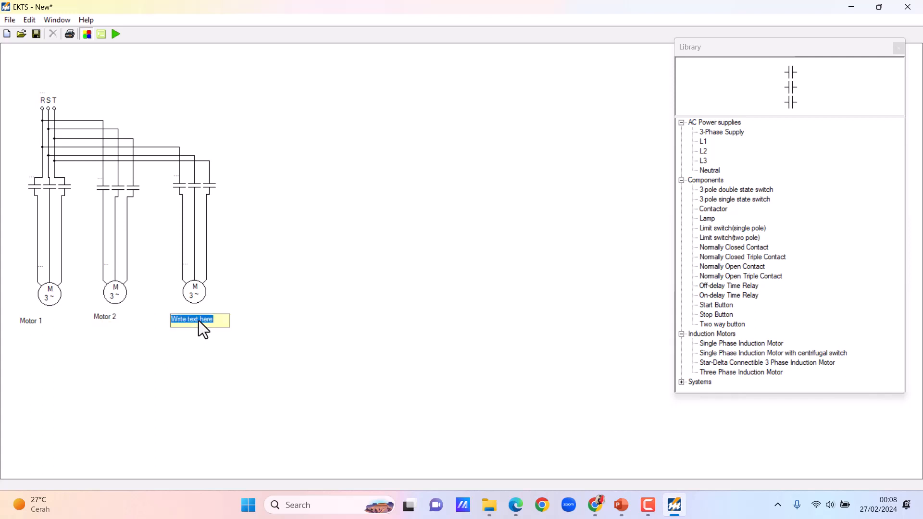
pyautogui.write('Motor 3')
pyautogui.click(208, 363)
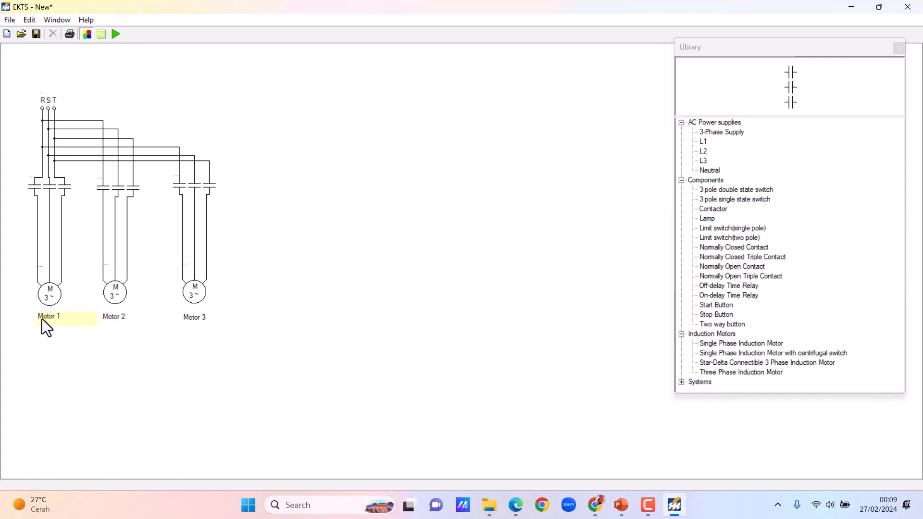
# Add the description text "RANGKAIAN DAYA" as the power circuit's title, centred below the motor labels.
pyautogui.click(30, 22)
pyautogui.click(50, 35)
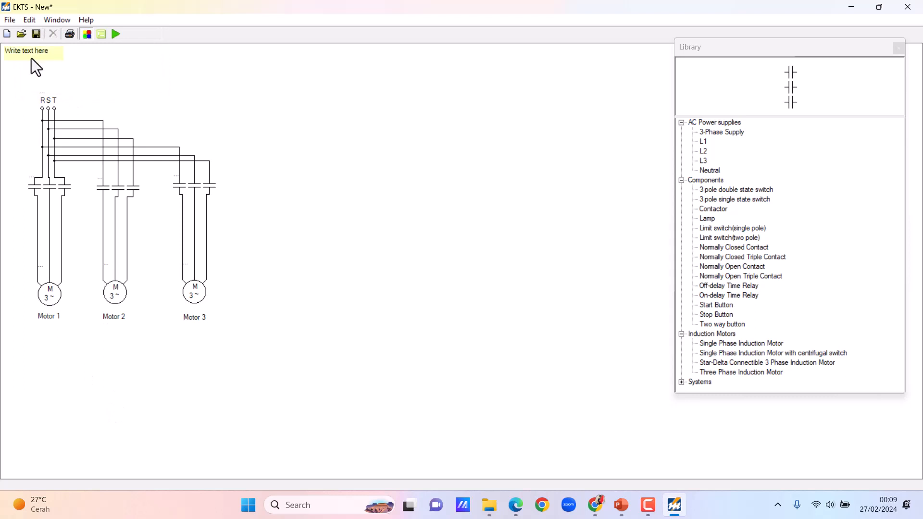
pyautogui.moveTo(30, 57); pyautogui.dragTo(114, 332)
pyautogui.doubleClick(105, 356)
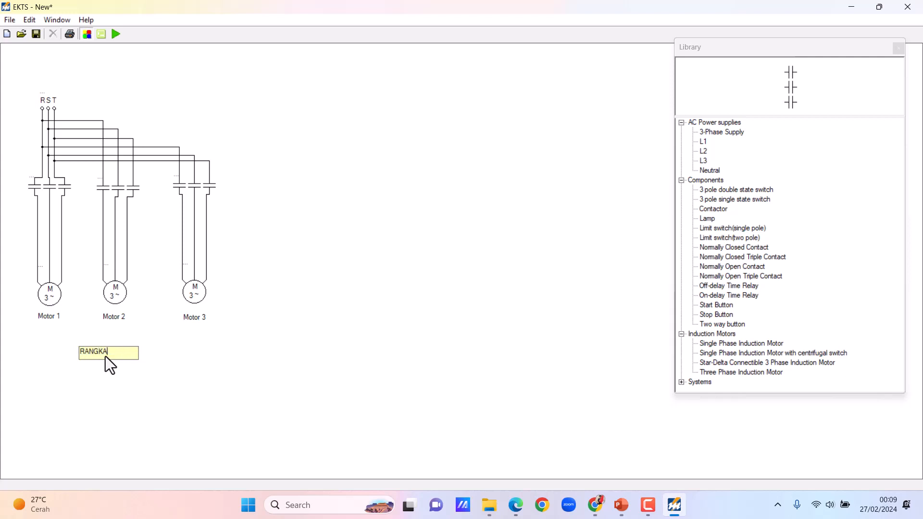
pyautogui.write('RANGKAIAN DAYA')
pyautogui.click(144, 390)
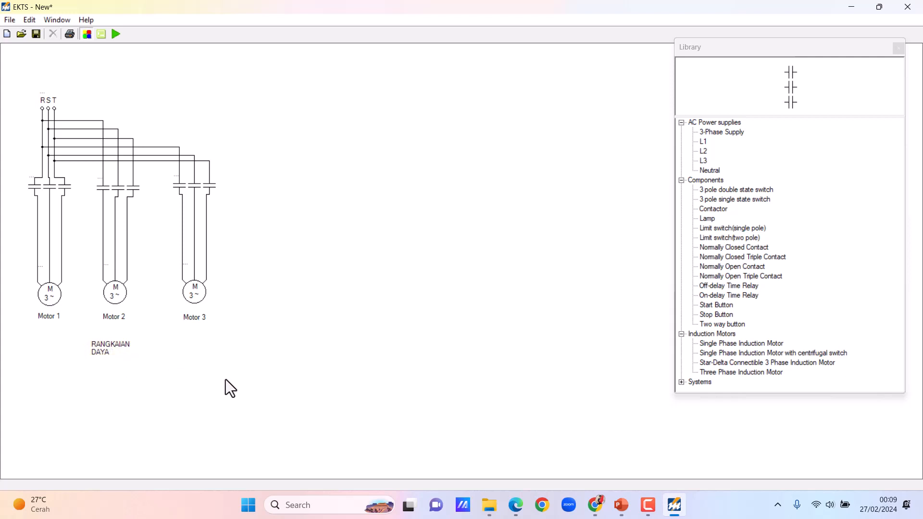
# Check the sequential diagram in PowerPoint, return to EKTS, and place an L1 supply and a Neutral terminal apart beside the power circuit.
pyautogui.click(621, 505)
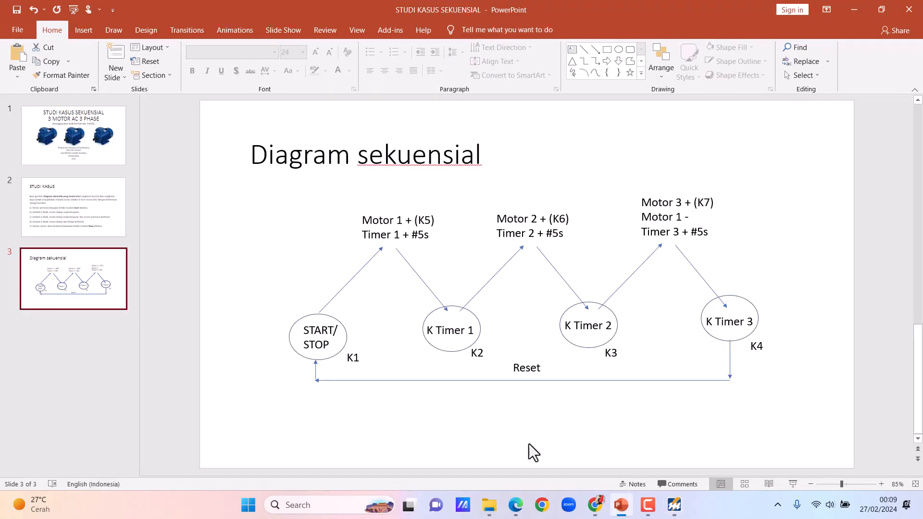
pyautogui.click(674, 505)
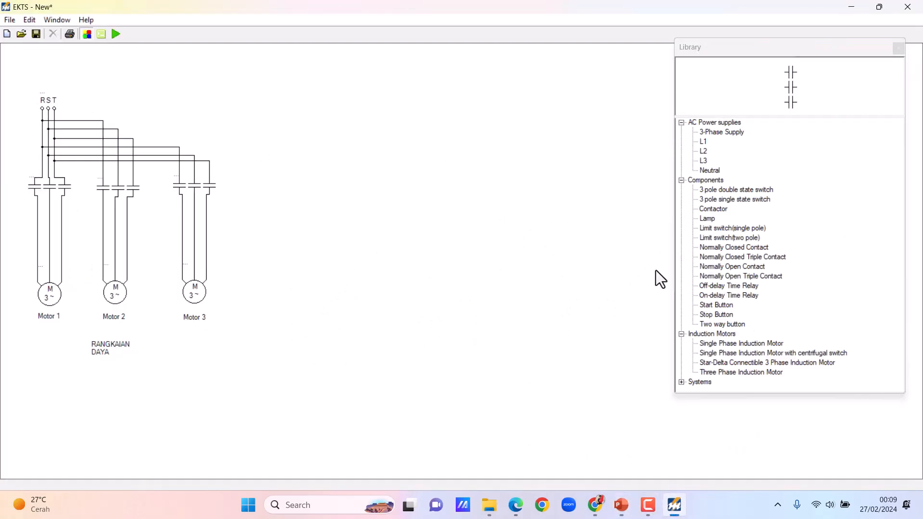
pyautogui.doubleClick(703, 142)
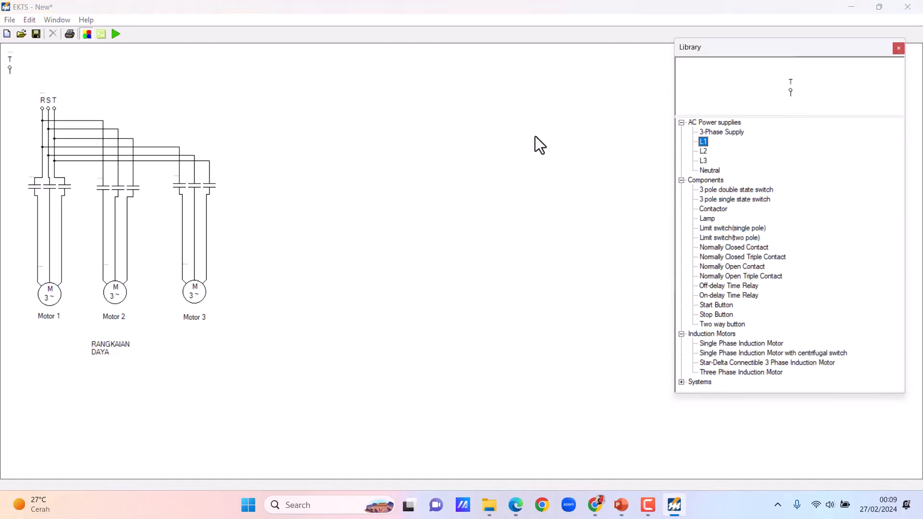
pyautogui.moveTo(9, 64); pyautogui.dragTo(169, 101)
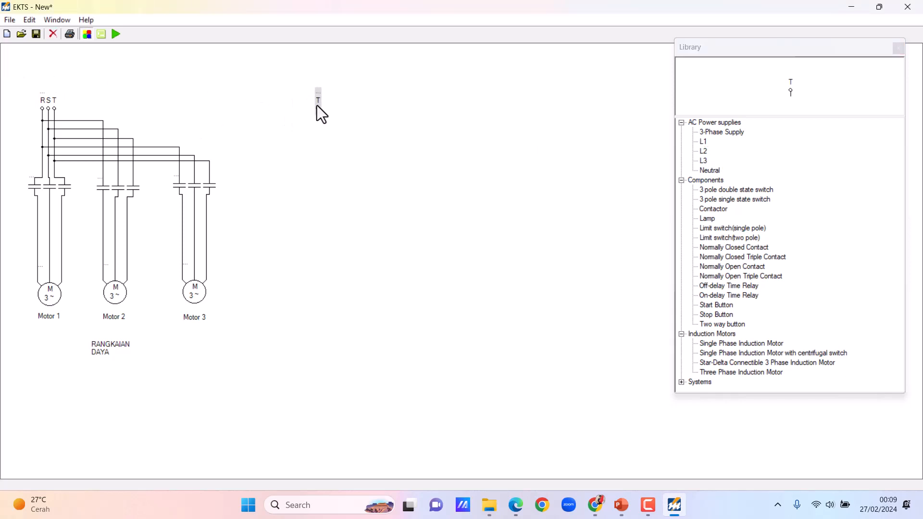
pyautogui.doubleClick(709, 171)
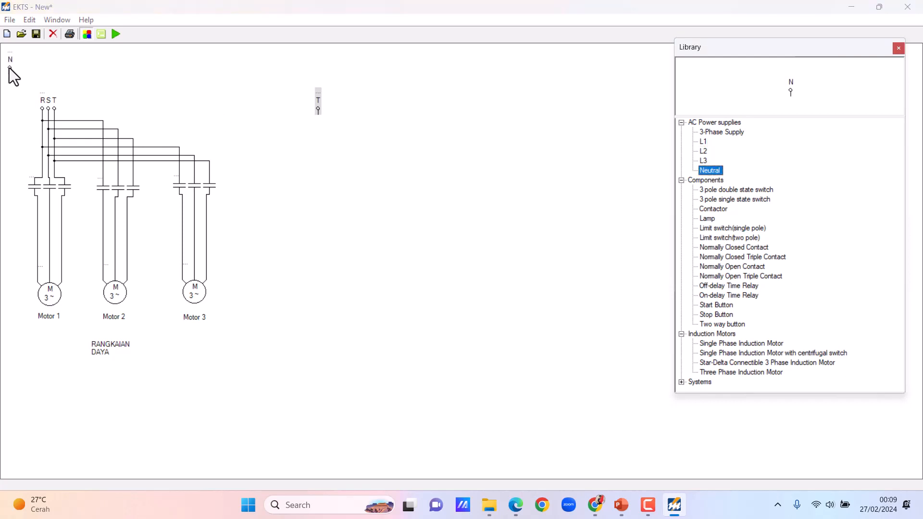
pyautogui.moveTo(10, 67); pyautogui.dragTo(364, 94)
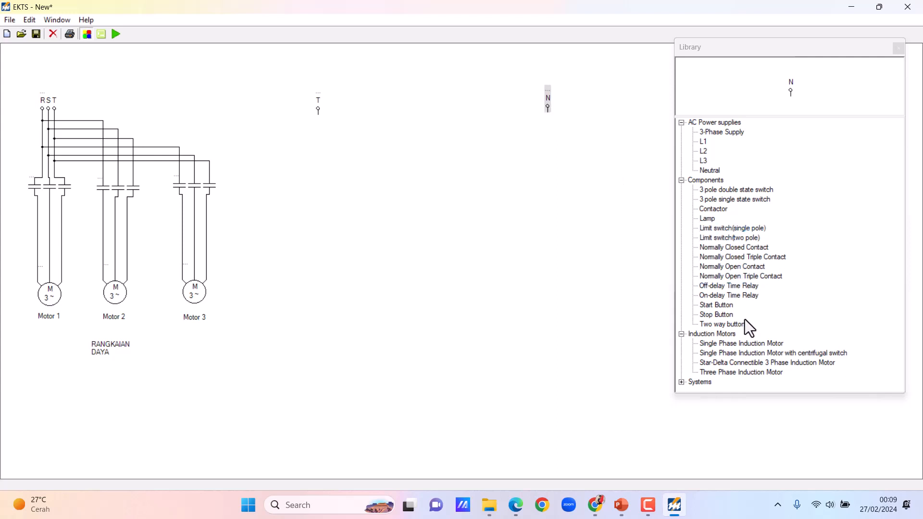
# Place a start button and a stop button side by side between the T and N terminals, slightly below them.
pyautogui.click(718, 308)
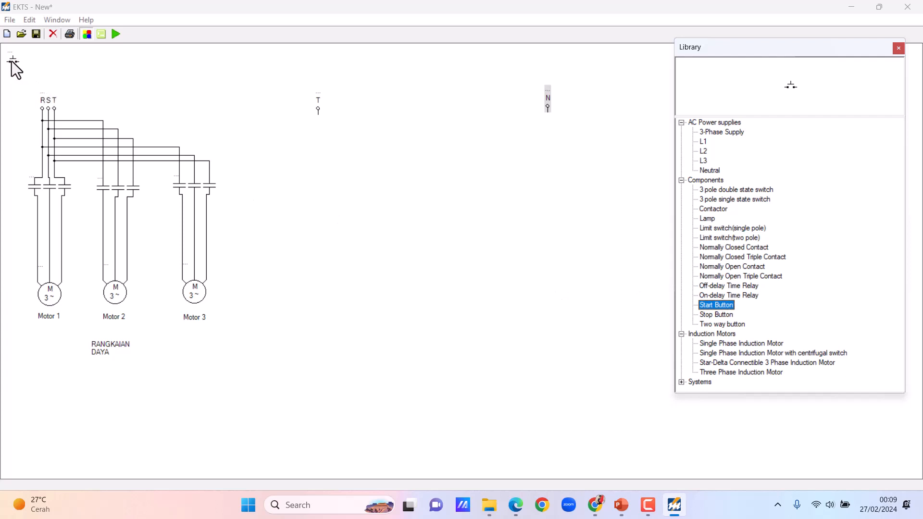
pyautogui.moveTo(16, 70); pyautogui.dragTo(377, 138)
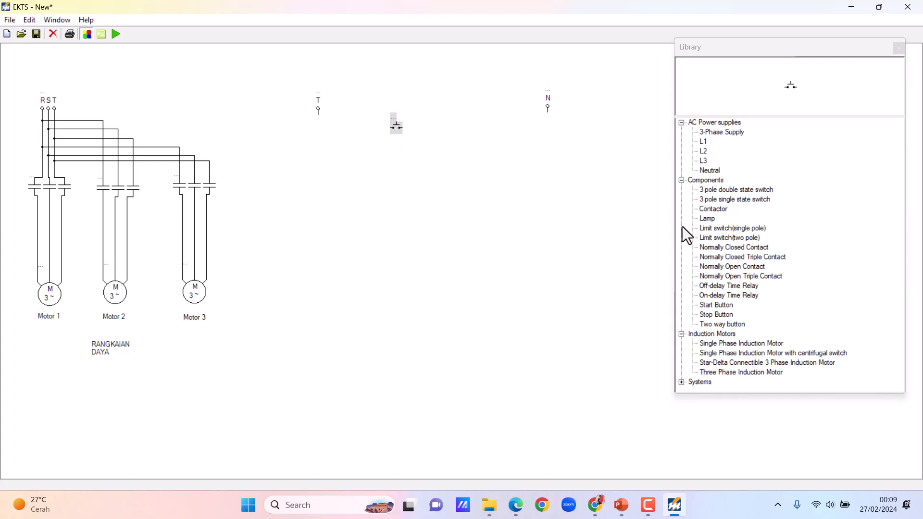
pyautogui.click(728, 316)
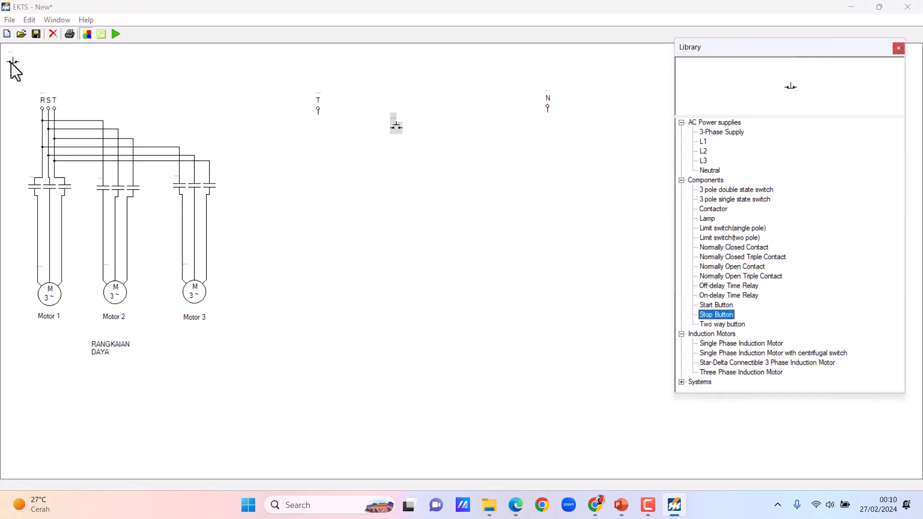
pyautogui.moveTo(11, 63); pyautogui.dragTo(318, 93)
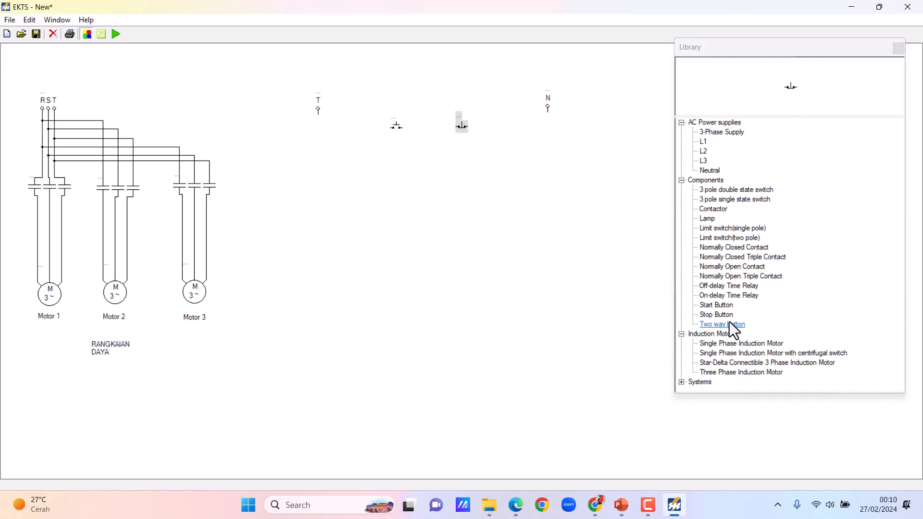
# Place a contactor between the stop button and the N terminal, and a normally open contact beneath the start button.
pyautogui.click(723, 210)
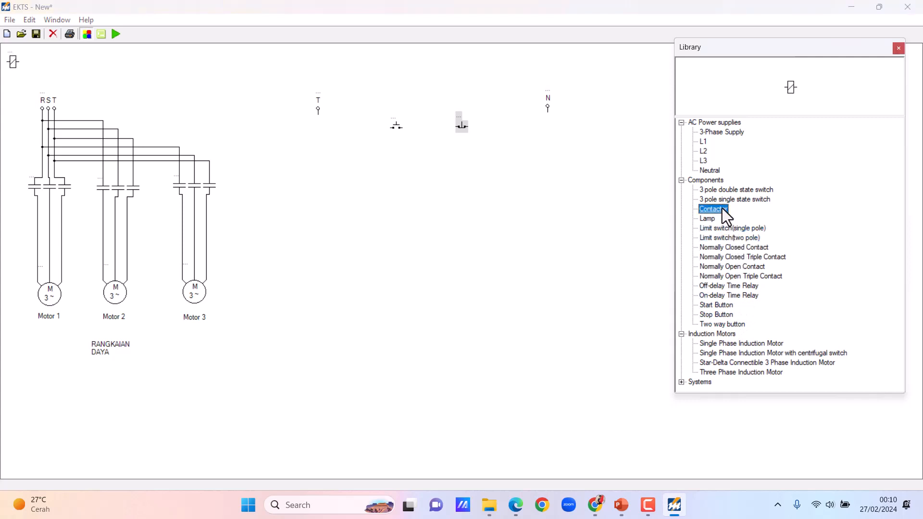
pyautogui.moveTo(10, 61); pyautogui.dragTo(512, 124)
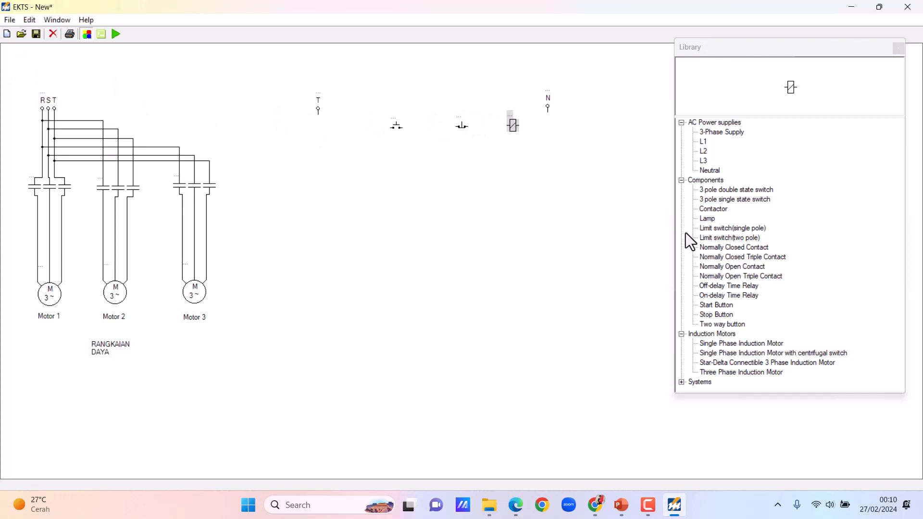
pyautogui.doubleClick(719, 266)
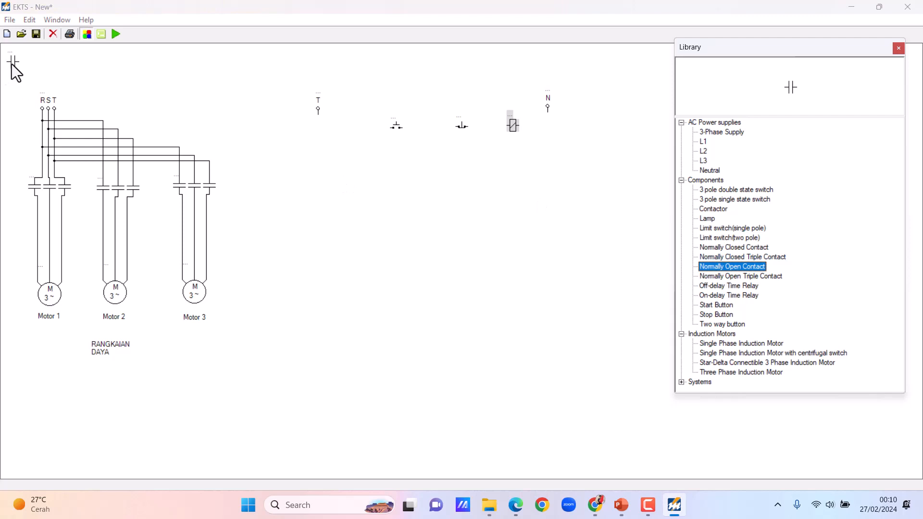
pyautogui.moveTo(12, 64); pyautogui.dragTo(246, 177)
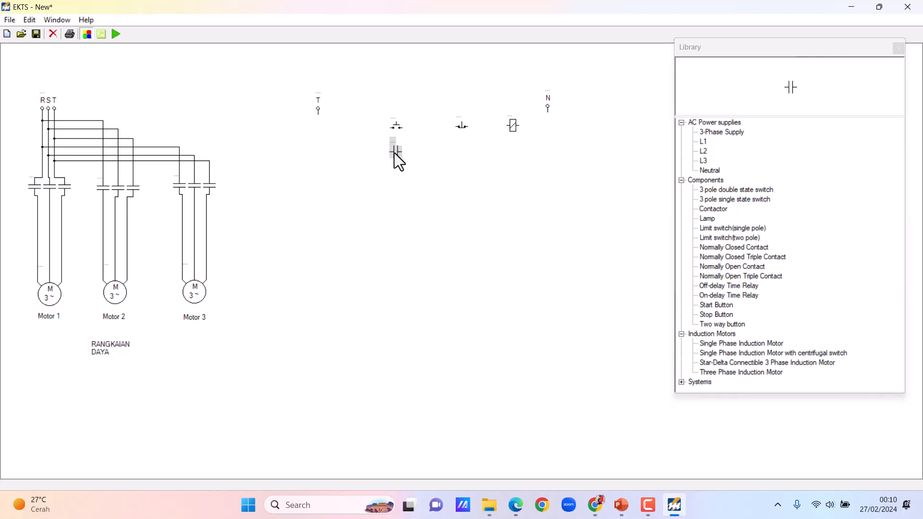
# Wire the contactor to the N terminal and move the stop button closer to the start button.
pyautogui.click(418, 190)
pyautogui.moveTo(468, 128); pyautogui.dragTo(469, 128)
pyautogui.click(480, 125)
pyautogui.press('Delete')
pyautogui.click(460, 128)
pyautogui.click(518, 198)
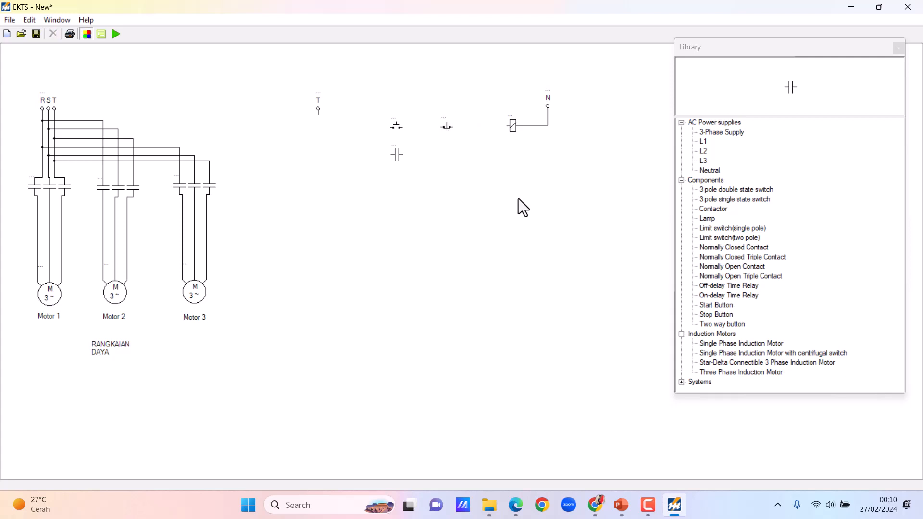
# Place a normally closed contact between the stop button and the contactor.
pyautogui.doubleClick(740, 250)
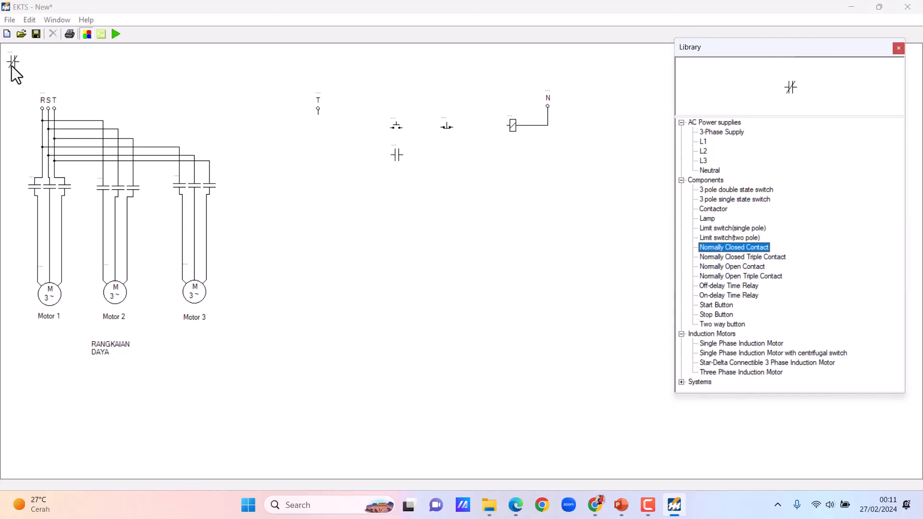
pyautogui.click(472, 120)
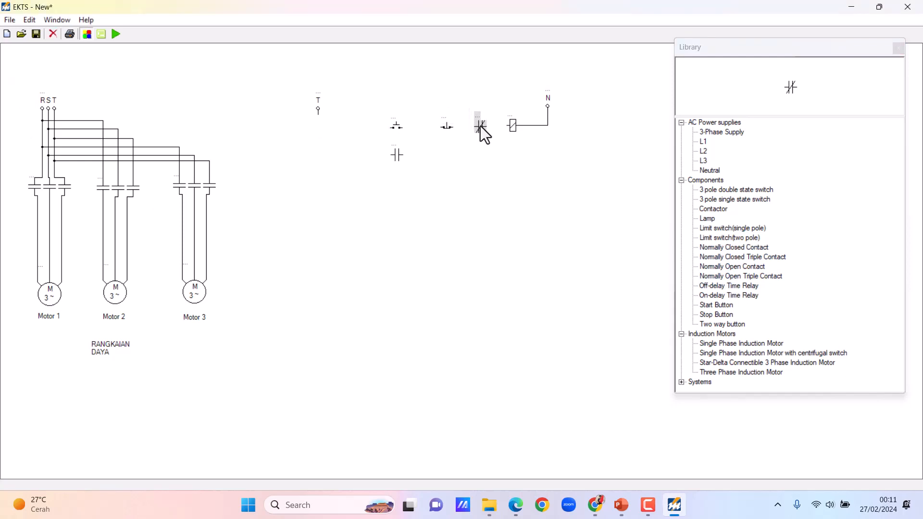
pyautogui.click(492, 159)
# Wire the T terminal through the start button, stop button and normally closed contact to the contactor, with the normally open contact parallel to the start button.
pyautogui.click(621, 504)
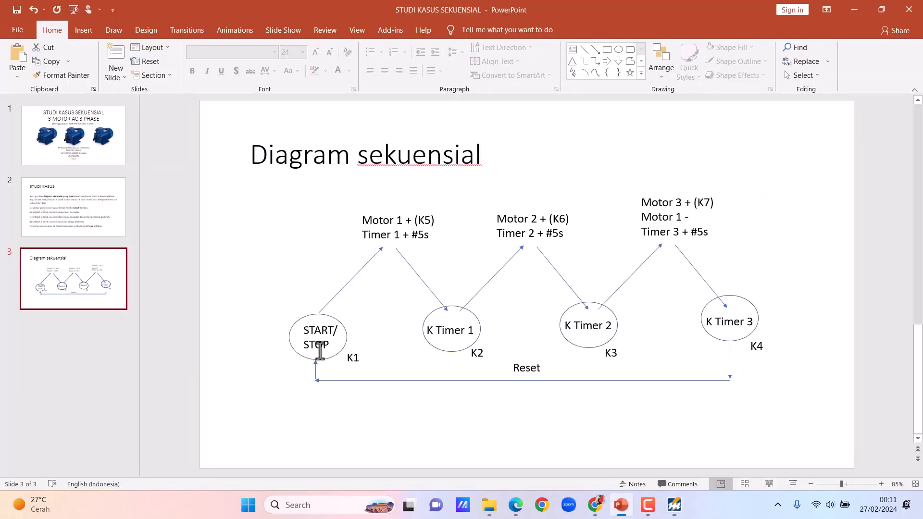
pyautogui.click(674, 505)
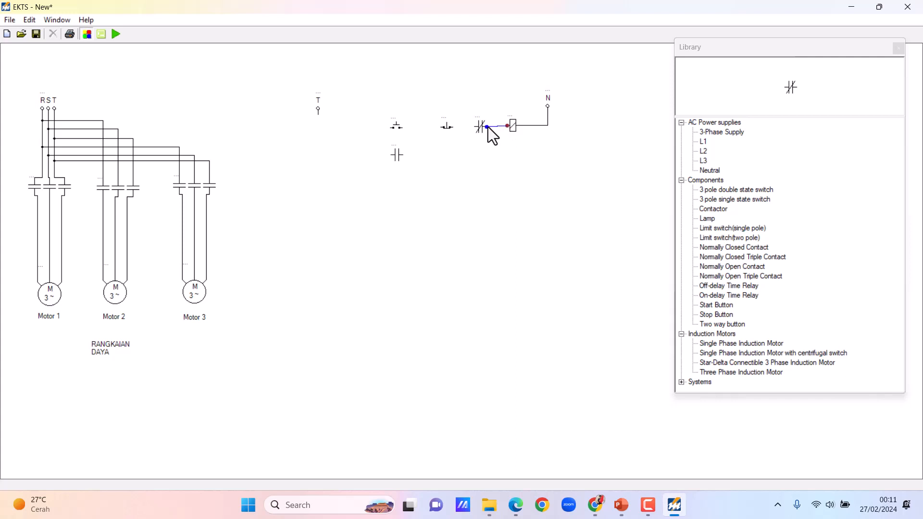
pyautogui.moveTo(486, 127); pyautogui.dragTo(485, 126)
pyautogui.moveTo(443, 128); pyautogui.dragTo(316, 117)
pyautogui.moveTo(390, 156); pyautogui.dragTo(322, 128)
pyautogui.moveTo(423, 126); pyautogui.dragTo(423, 126)
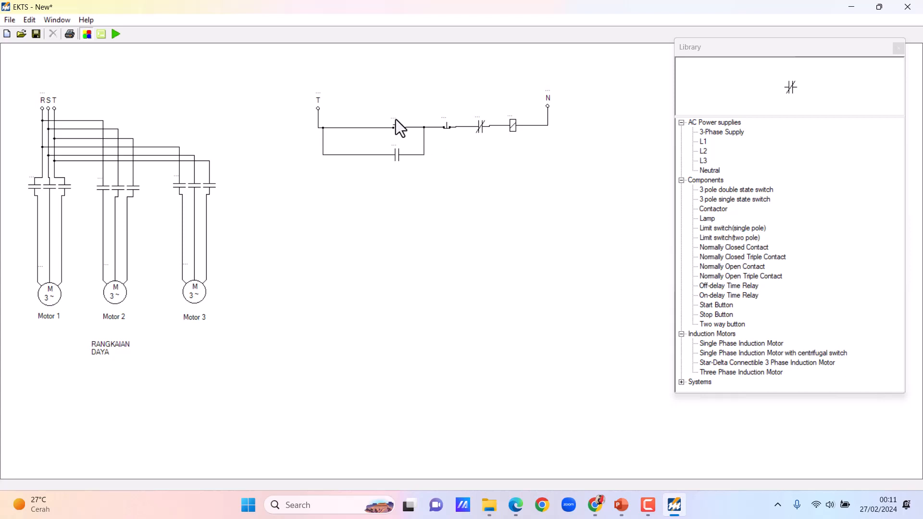
# Label the start button START and the stop button STOP in the control circuit.
pyautogui.write('start')
pyautogui.press('Return')
pyautogui.doubleClick(444, 118)
pyautogui.write('st')
# Label the contactor K1 and assign the normally open contact parallel to the start button to K1.
pyautogui.click(511, 120)
pyautogui.doubleClick(511, 116)
pyautogui.write('K1')
pyautogui.press('Return')
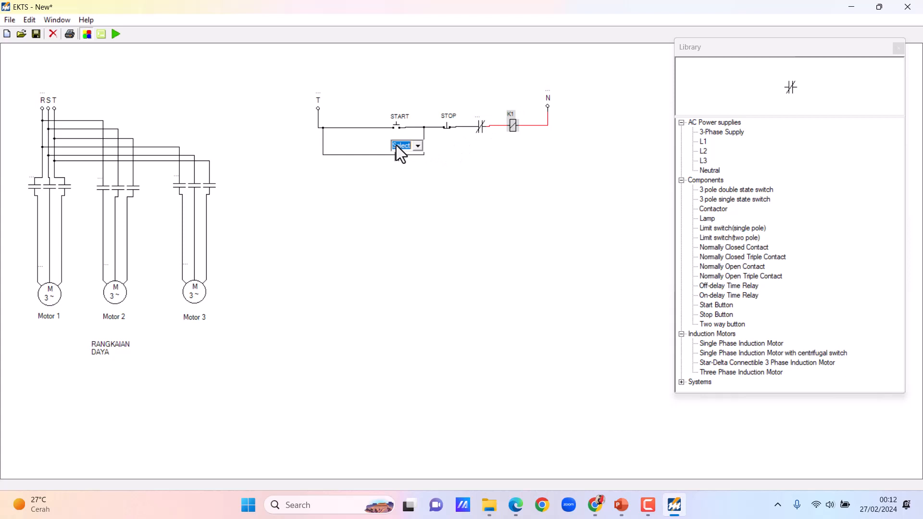
pyautogui.click(403, 155)
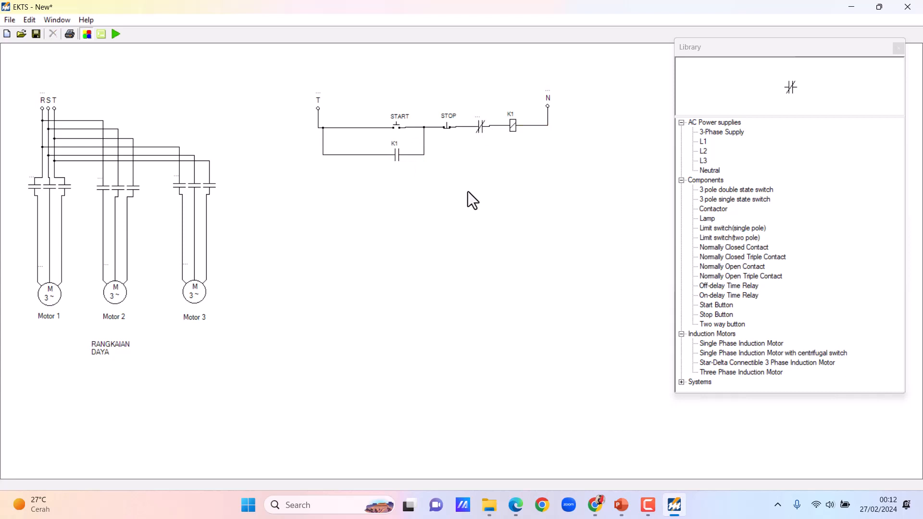
# Check the sequence diagram in PowerPoint, return to EKTS and place a contactor beneath K1.
pyautogui.click(621, 505)
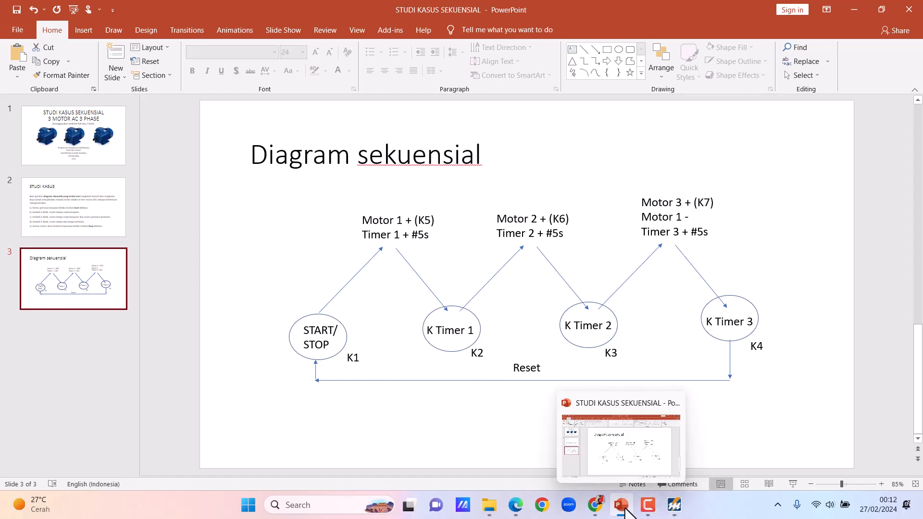
pyautogui.click(673, 505)
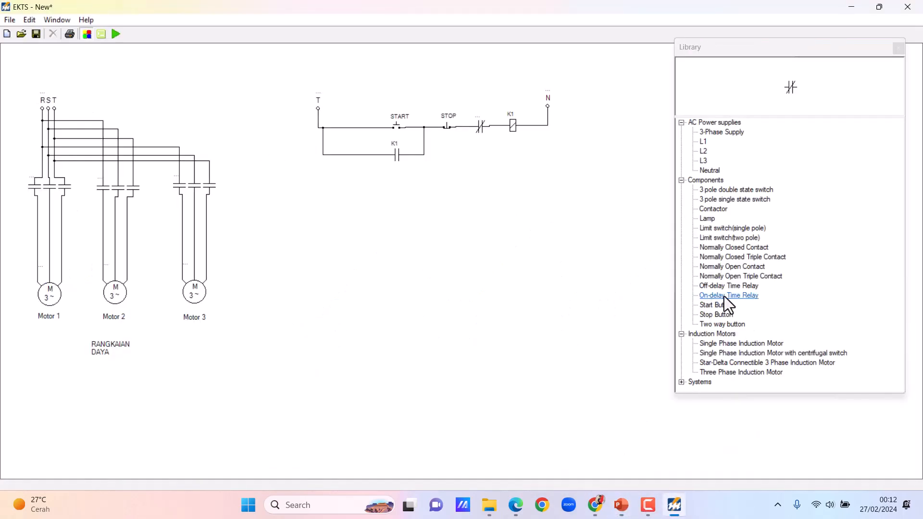
pyautogui.click(716, 209)
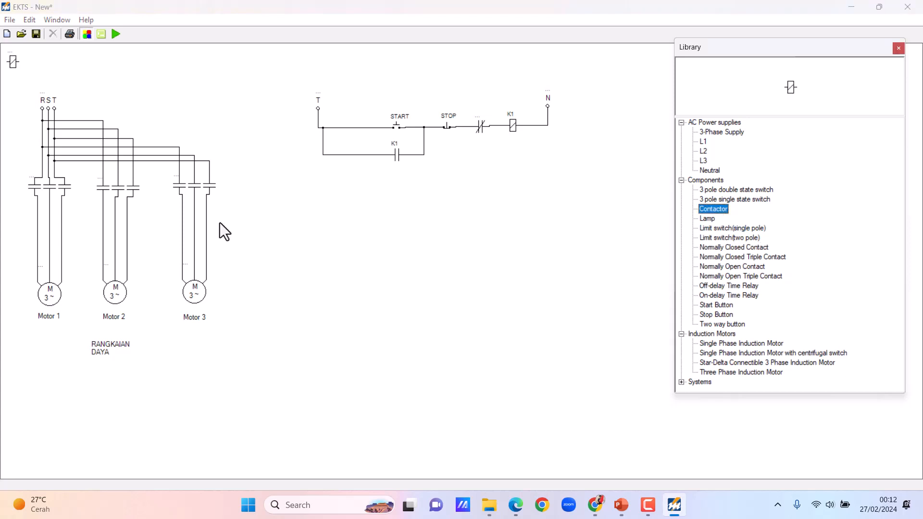
pyautogui.moveTo(14, 63); pyautogui.dragTo(350, 166)
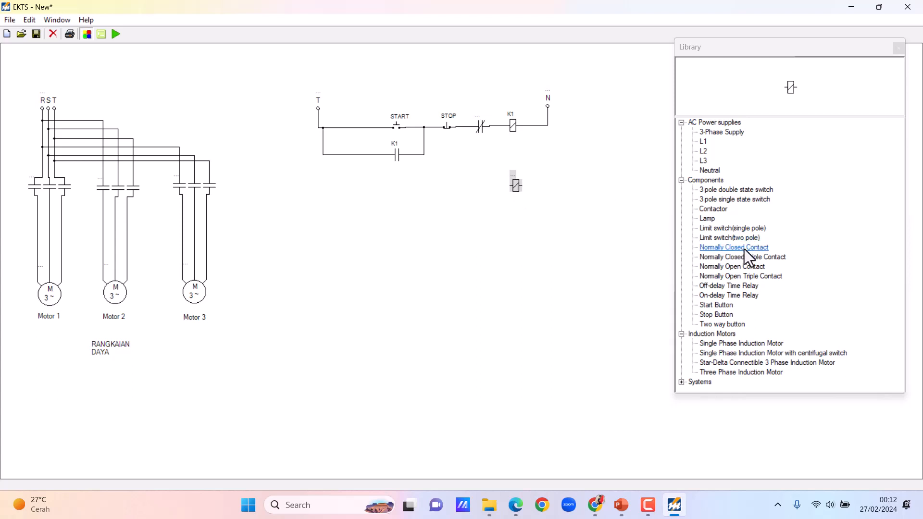
# Place three normally open contacts: two in the row of the new contactor and one beneath the contact farthest from it.
pyautogui.click(742, 266)
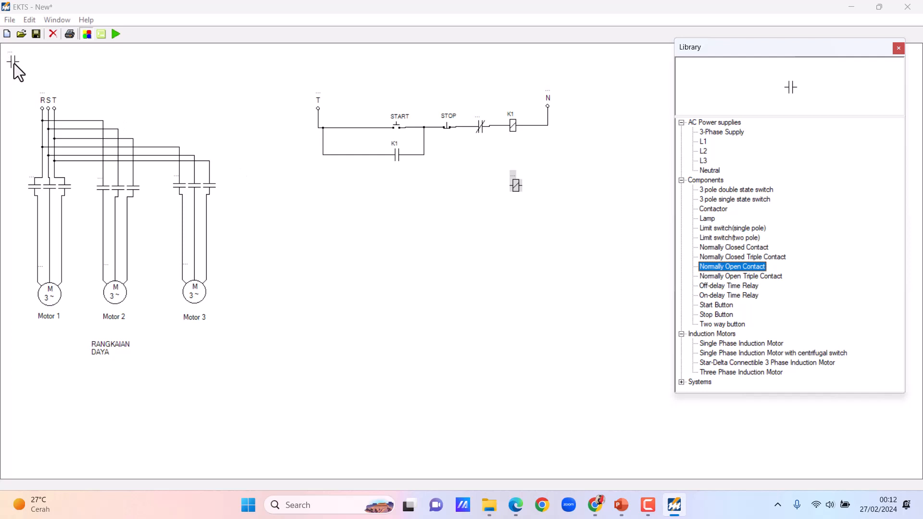
pyautogui.moveTo(13, 64); pyautogui.dragTo(249, 151)
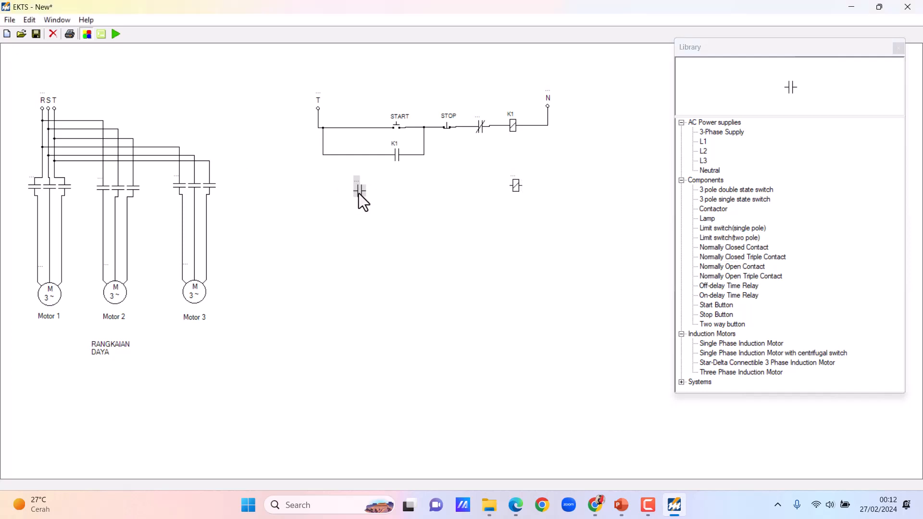
pyautogui.doubleClick(735, 269)
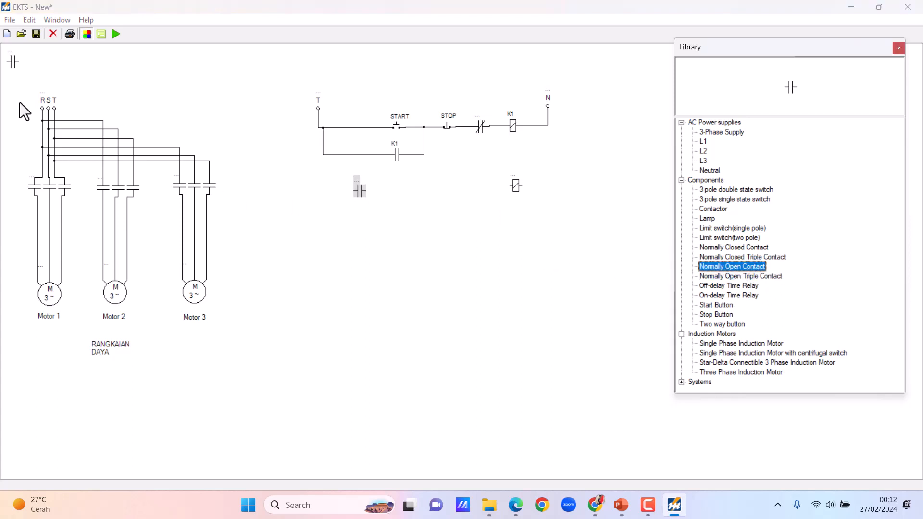
pyautogui.moveTo(17, 71); pyautogui.dragTo(365, 181)
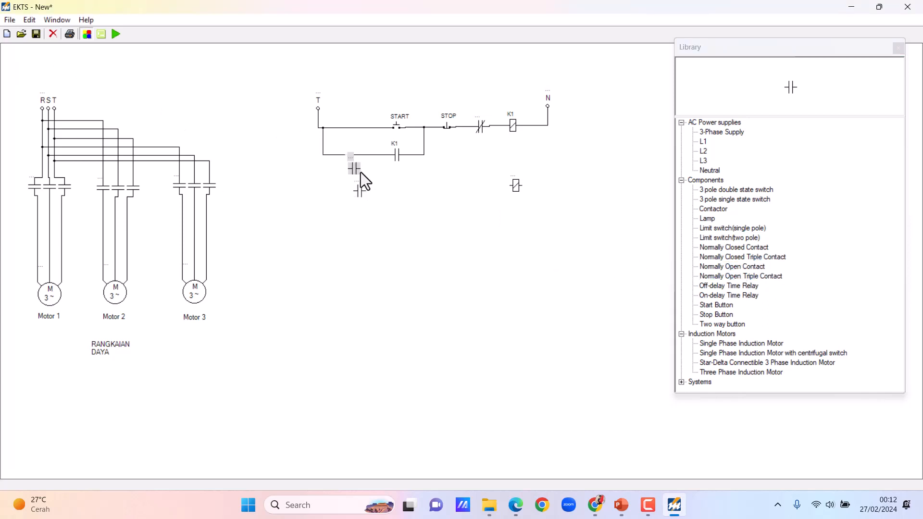
pyautogui.moveTo(437, 186); pyautogui.dragTo(449, 194)
pyautogui.doubleClick(728, 267)
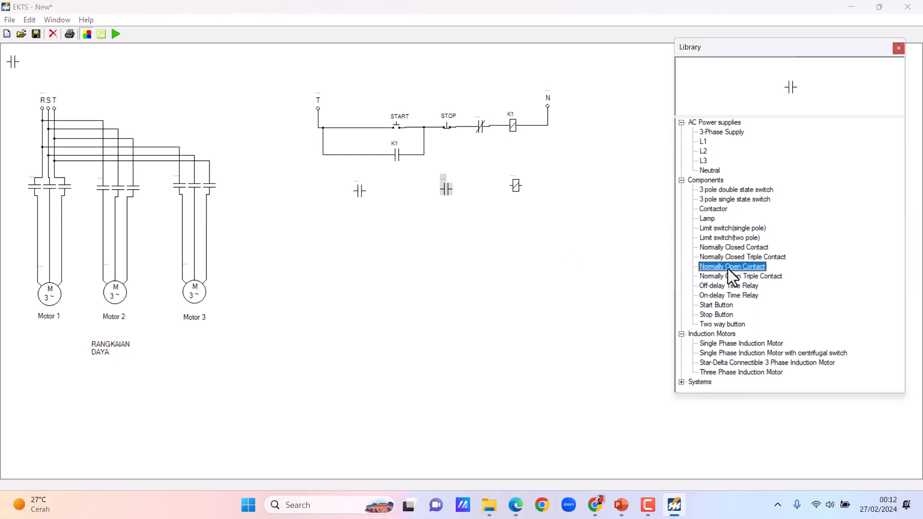
pyautogui.moveTo(14, 61); pyautogui.dragTo(315, 195)
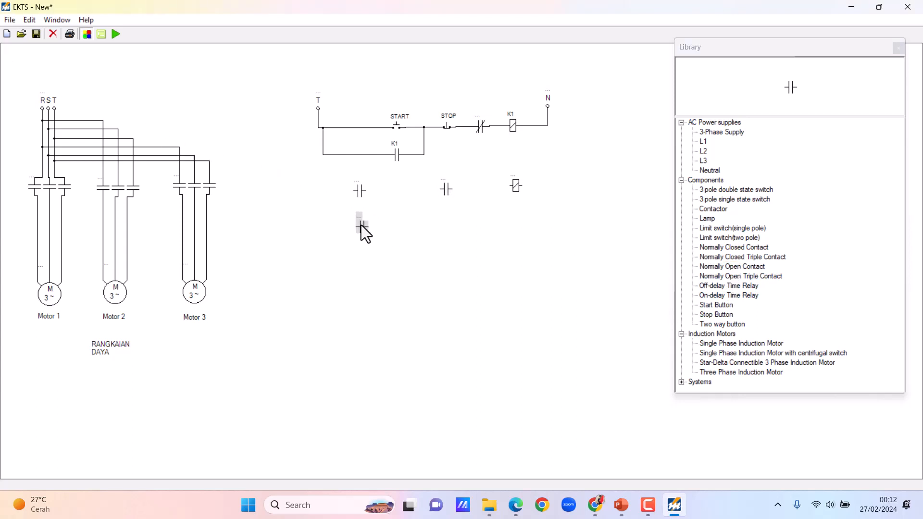
# Wire the second contactor to the N line and connect its other terminal to the middle normally open contact.
pyautogui.click(443, 239)
pyautogui.moveTo(550, 144); pyautogui.dragTo(544, 125)
pyautogui.moveTo(509, 187); pyautogui.dragTo(451, 191)
pyautogui.click(448, 191)
pyautogui.click(435, 199)
# Wire the row's outer contact between the middle contact and the T line, with the contact beneath it in parallel.
pyautogui.moveTo(441, 186); pyautogui.dragTo(368, 191)
pyautogui.click(361, 193)
pyautogui.click(374, 192)
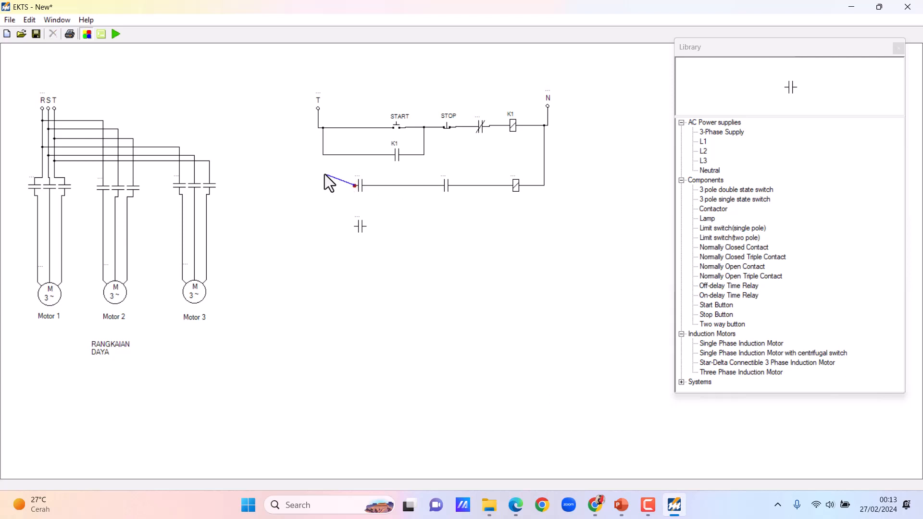
pyautogui.click(326, 155)
pyautogui.click(330, 186)
# Label the second contactor K2, assigning its parallel holding contact to K2 and the middle series contact to K1.
pyautogui.click(511, 176)
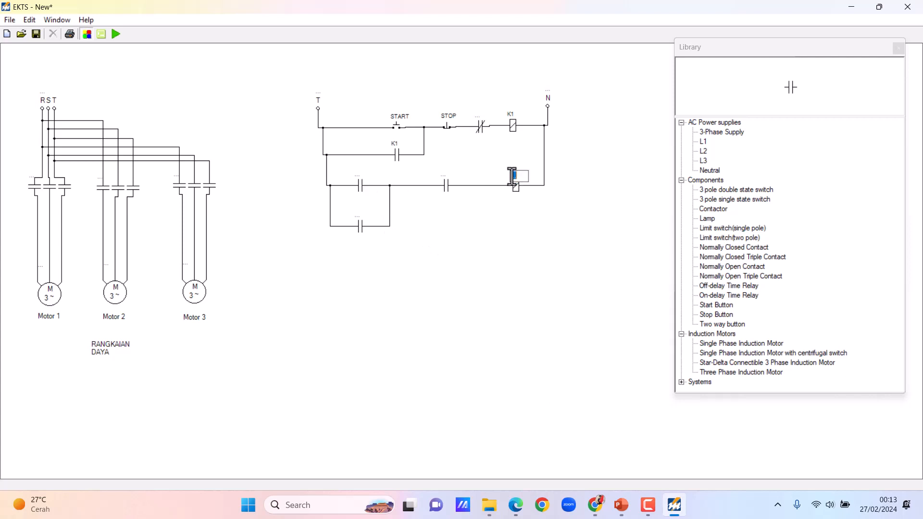
pyautogui.write('K2')
pyautogui.press('Return')
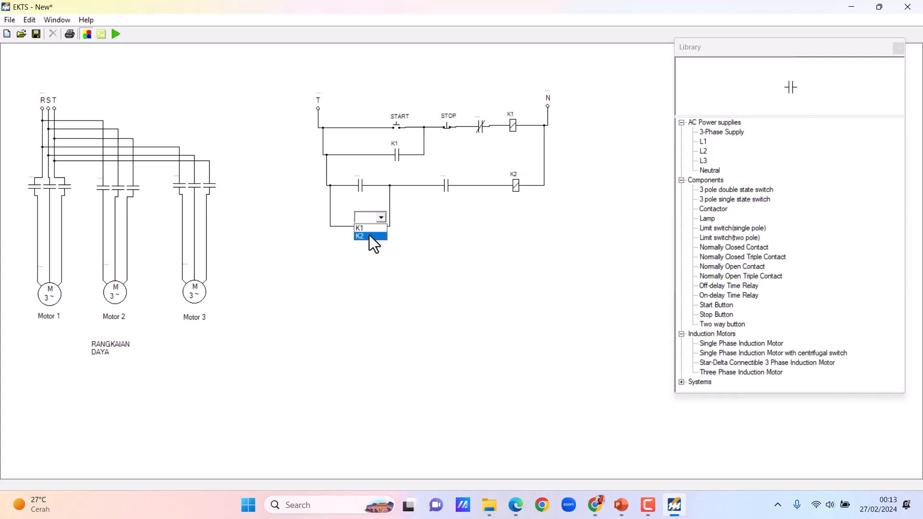
pyautogui.press('Return')
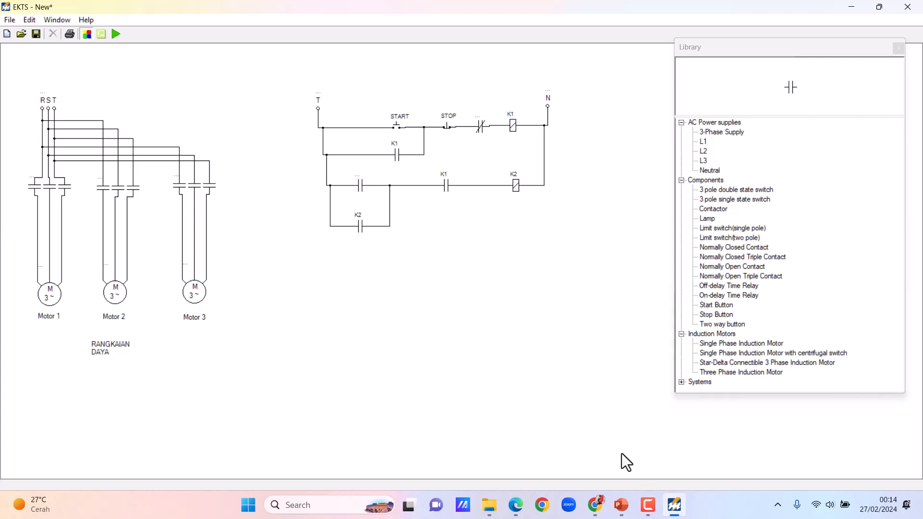
# Check the sequence diagram in PowerPoint, return to EKTS and place two normally open contacts in a new row beneath the K2 branch.
pyautogui.click(623, 505)
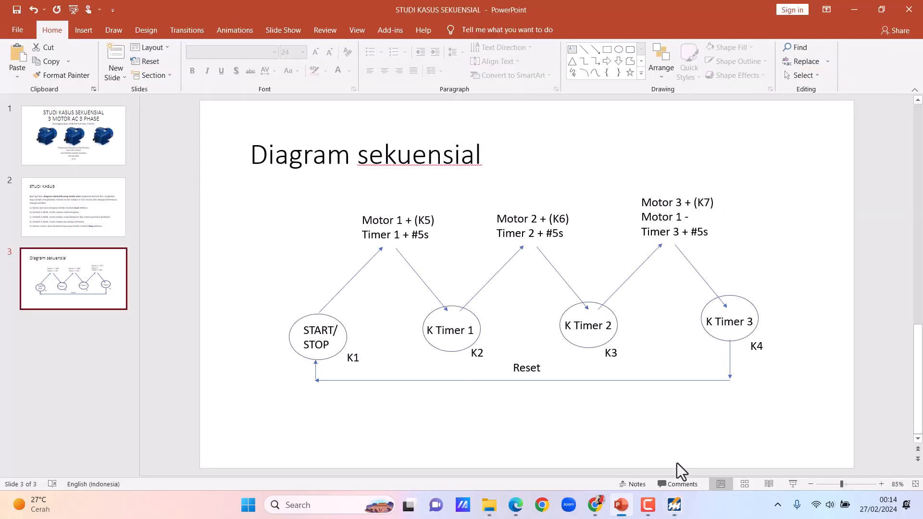
pyautogui.click(675, 506)
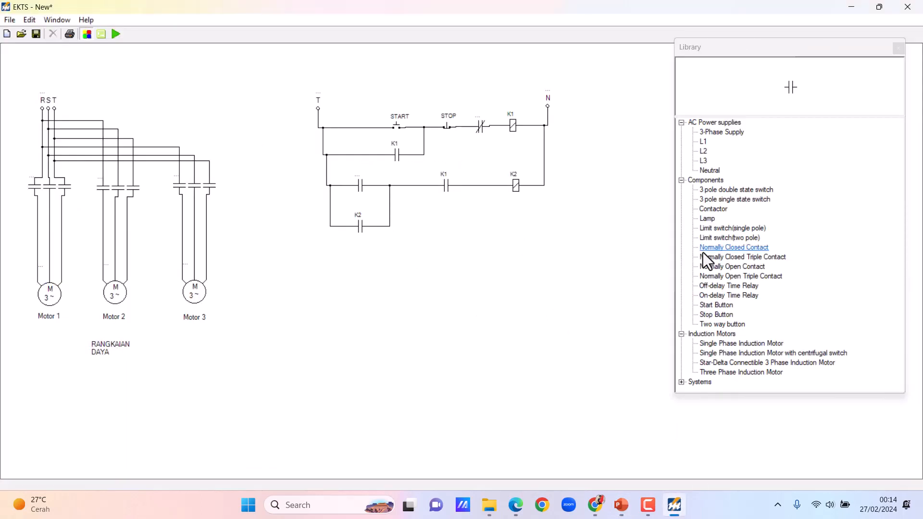
pyautogui.click(726, 267)
pyautogui.doubleClick(726, 267)
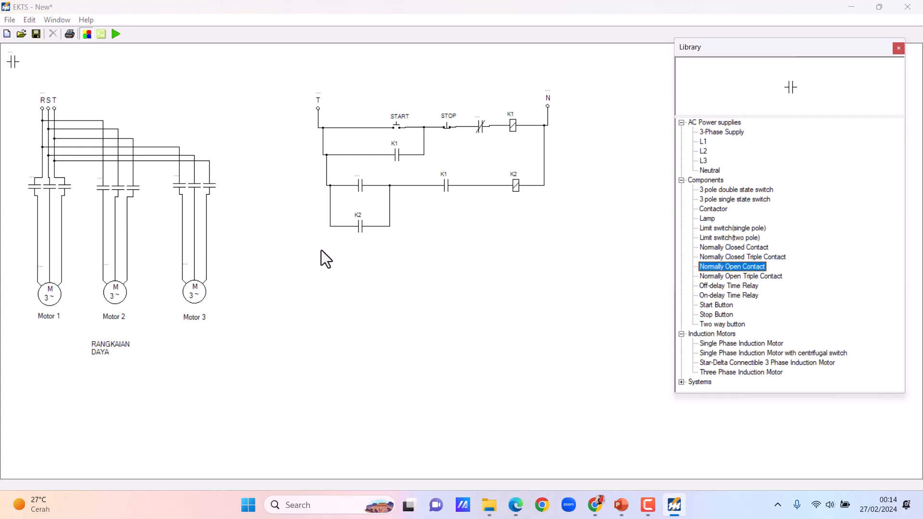
pyautogui.moveTo(14, 62); pyautogui.dragTo(362, 257)
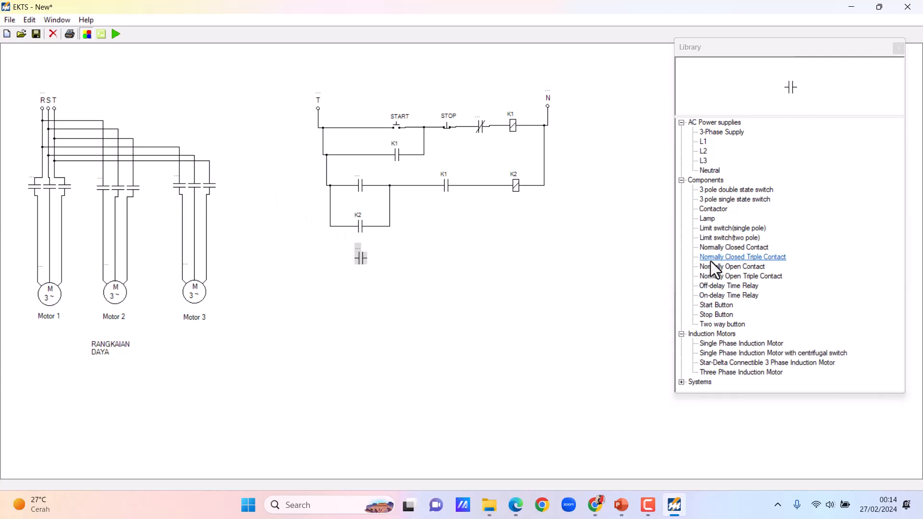
pyautogui.doubleClick(726, 267)
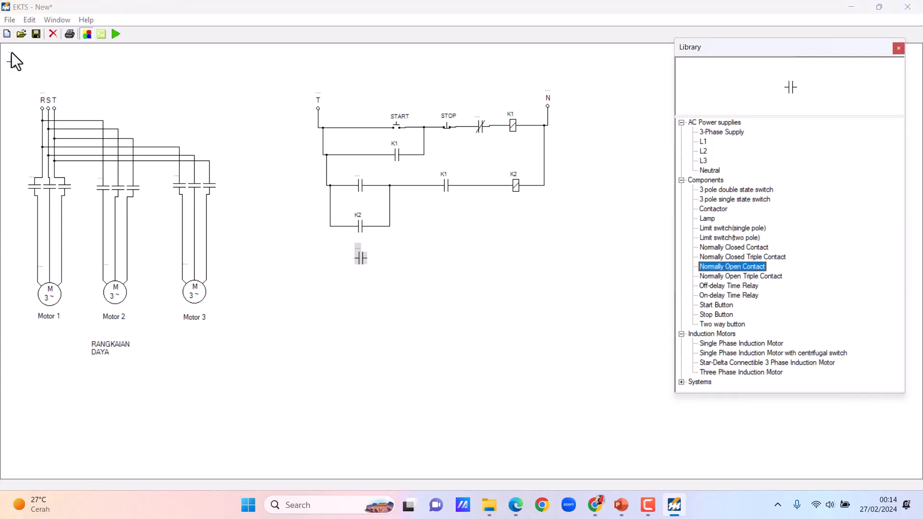
pyautogui.moveTo(13, 61); pyautogui.dragTo(456, 235)
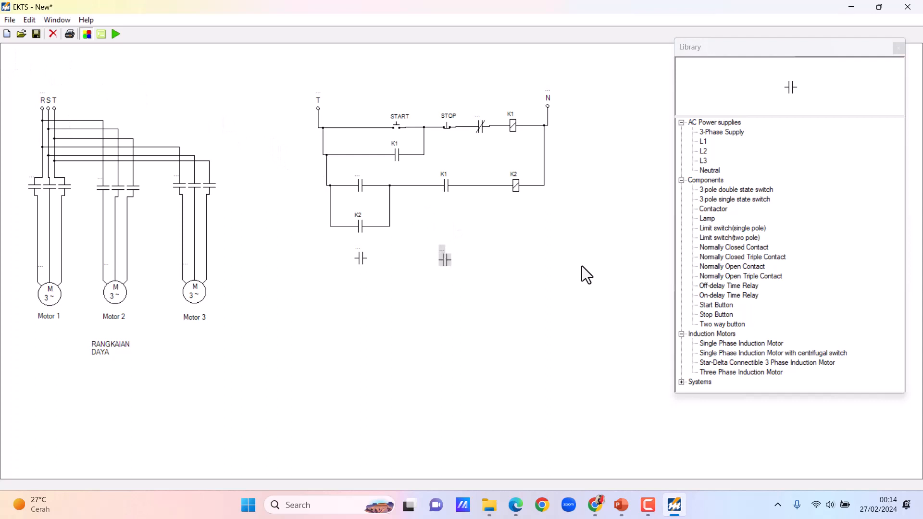
# Place a contactor beneath K2 in the new row, and a normally open contact under the row's outer contact.
pyautogui.doubleClick(720, 208)
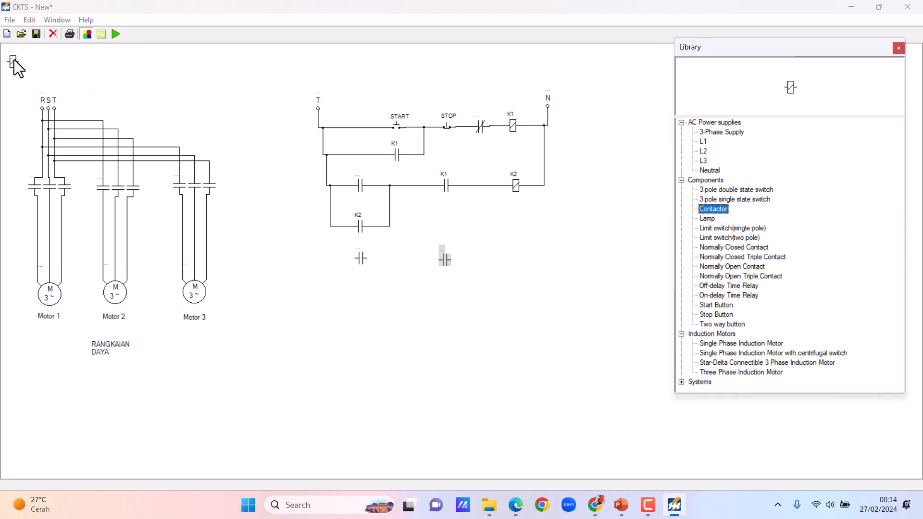
pyautogui.moveTo(14, 63); pyautogui.dragTo(513, 255)
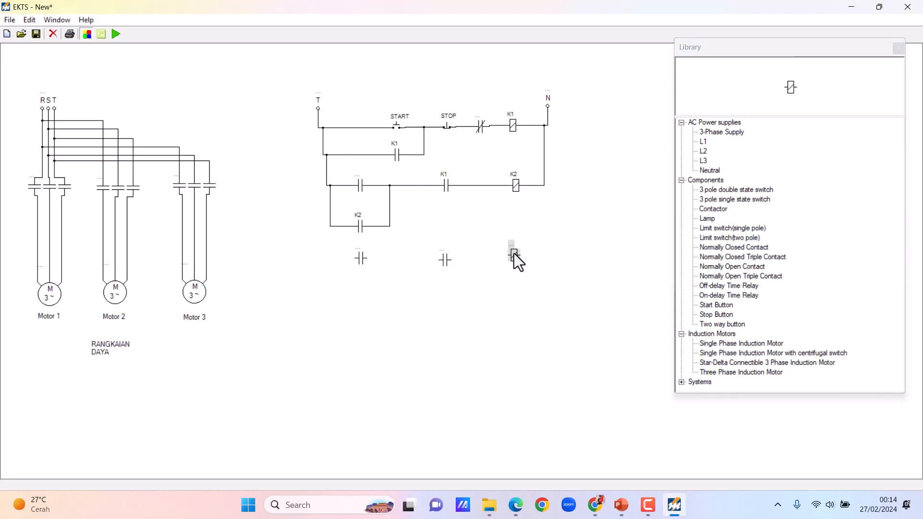
pyautogui.doubleClick(732, 266)
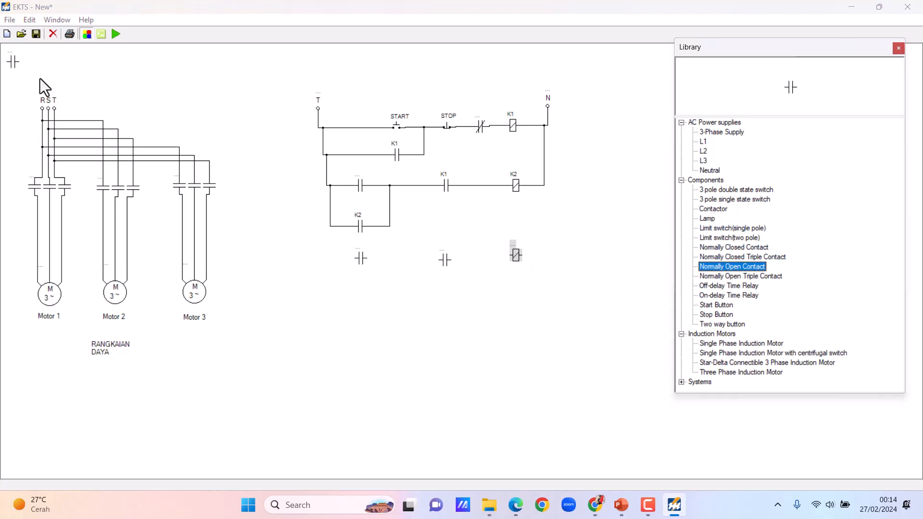
pyautogui.moveTo(14, 63); pyautogui.dragTo(364, 302)
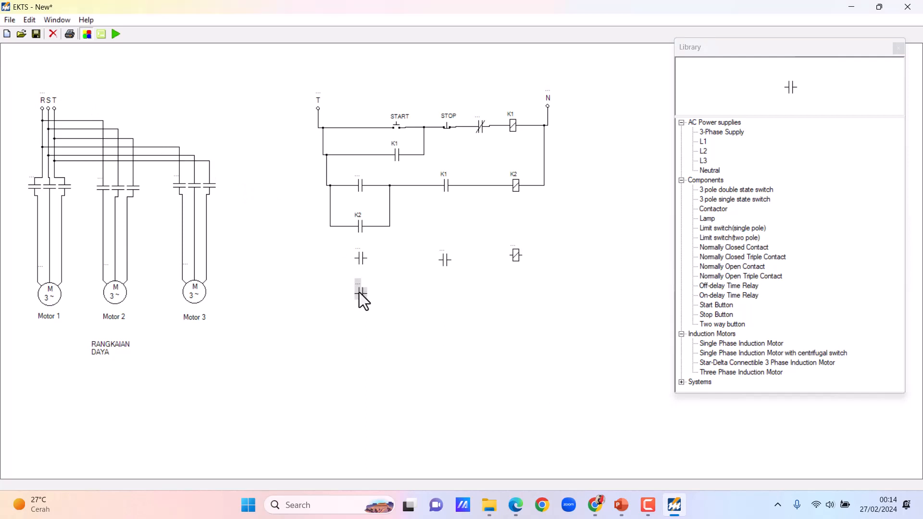
# Label the third contactor K3 and its middle contact K2, and wire the two in series to the N line.
pyautogui.click(509, 322)
pyautogui.moveTo(551, 198); pyautogui.dragTo(540, 186)
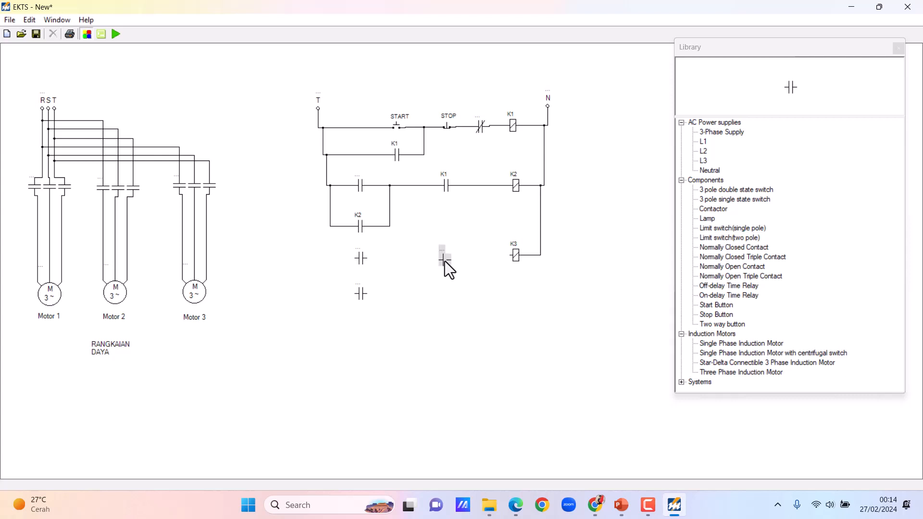
pyautogui.moveTo(449, 270); pyautogui.dragTo(449, 267)
pyautogui.click(470, 278)
pyautogui.moveTo(444, 263); pyautogui.dragTo(445, 260)
pyautogui.click(457, 233)
pyautogui.click(465, 245)
pyautogui.click(382, 267)
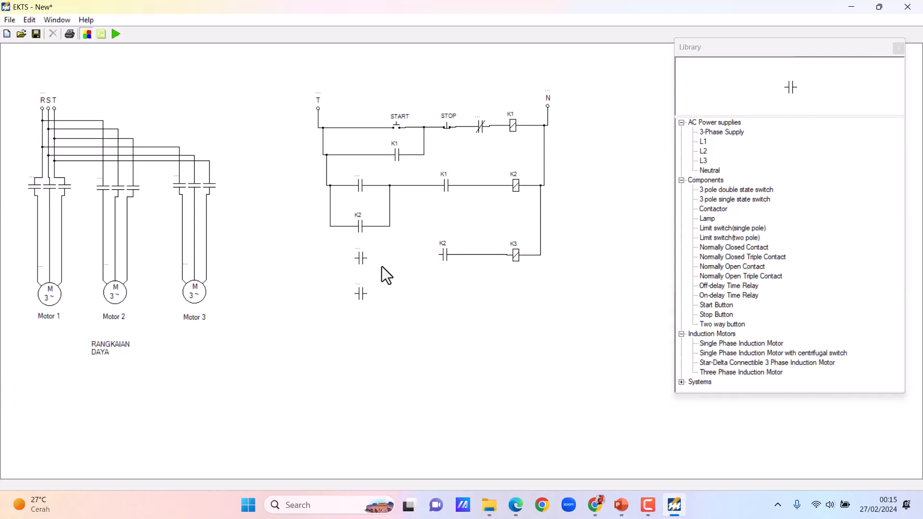
# Wire the K3 row's outer contact between the K2 contact and the T line, with the contact beneath it assigned to K3 and connected in parallel.
pyautogui.click(367, 268)
pyautogui.click(393, 269)
pyautogui.moveTo(436, 258); pyautogui.dragTo(438, 257)
pyautogui.click(367, 294)
pyautogui.click(389, 255)
pyautogui.click(339, 253)
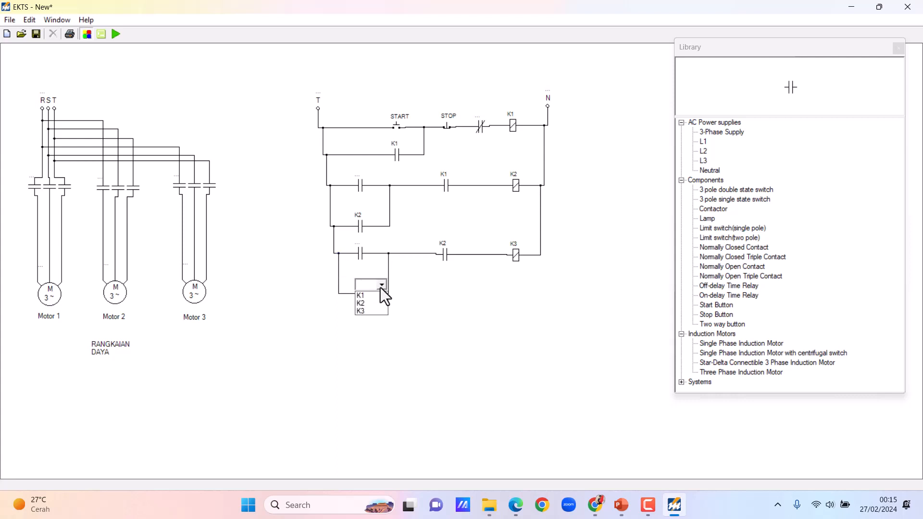
pyautogui.click(370, 311)
pyautogui.click(459, 307)
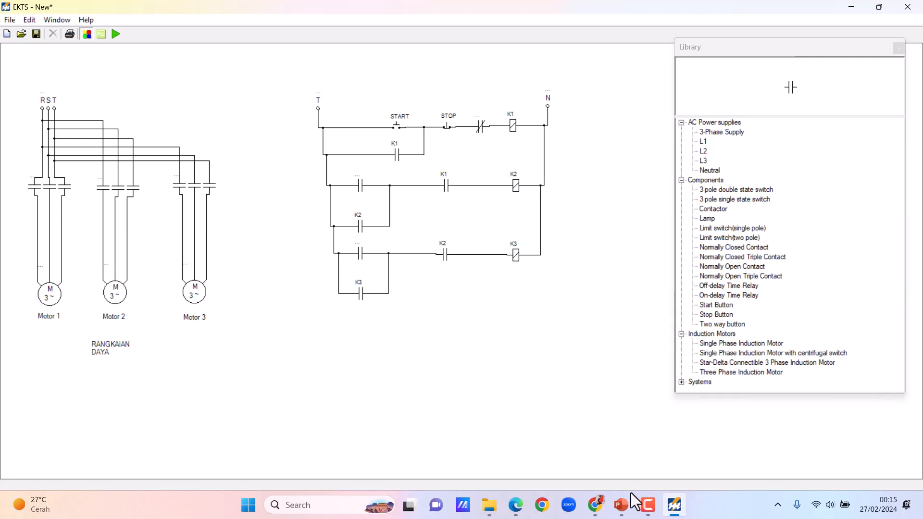
# Check the sequence diagram in PowerPoint, return to EKTS and place two normally open contacts in a row beneath the K3 branch.
pyautogui.click(621, 505)
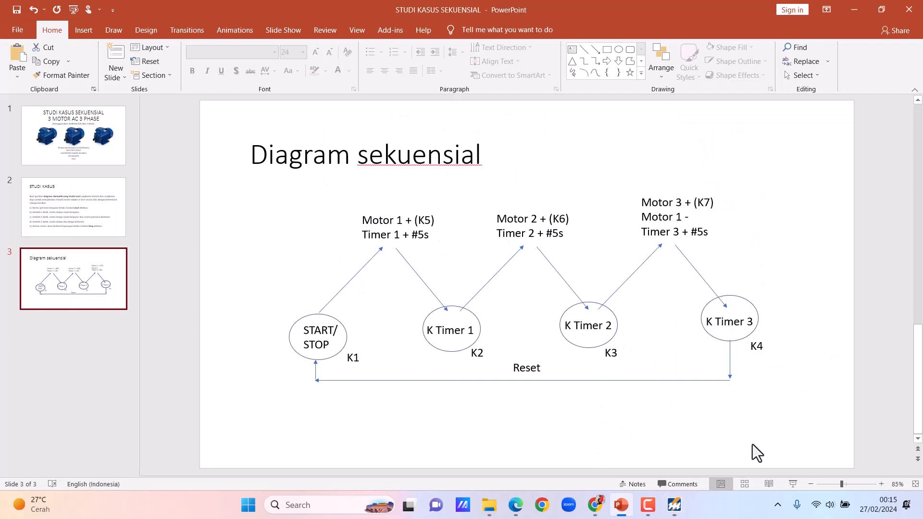
pyautogui.click(674, 504)
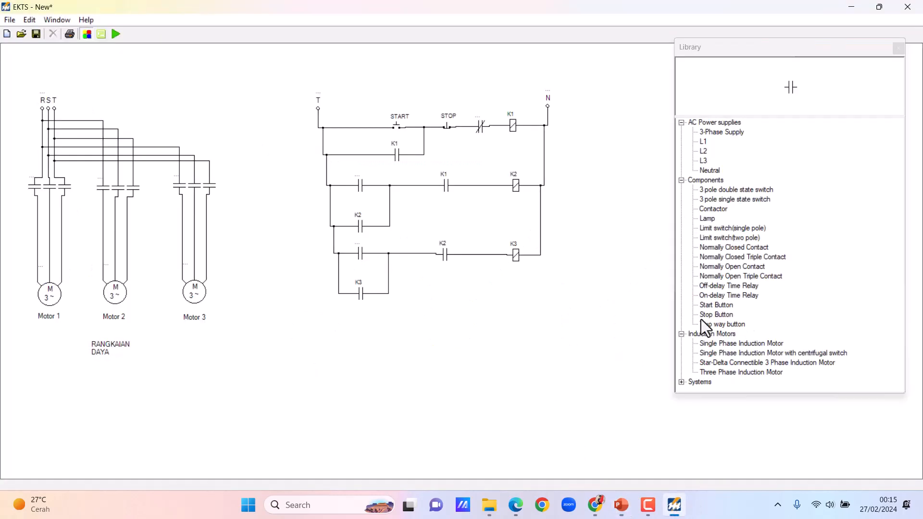
pyautogui.doubleClick(744, 269)
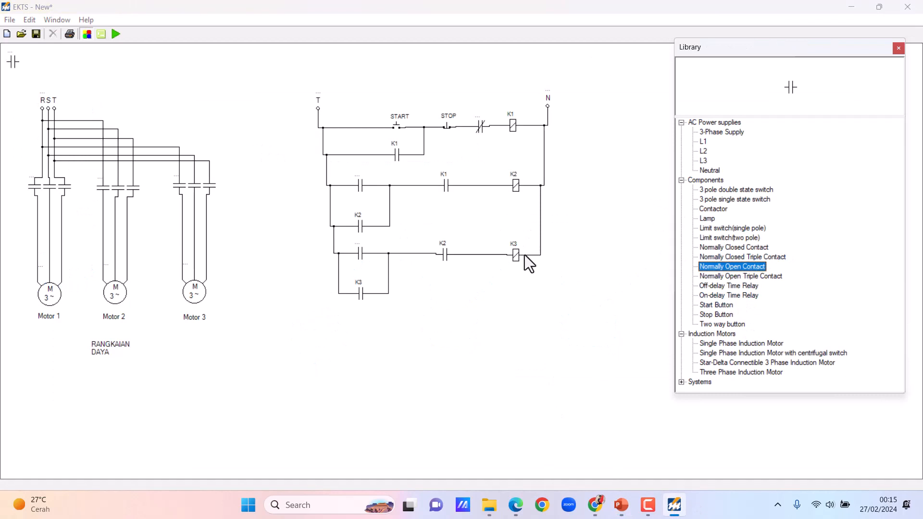
pyautogui.moveTo(13, 63); pyautogui.dragTo(369, 327)
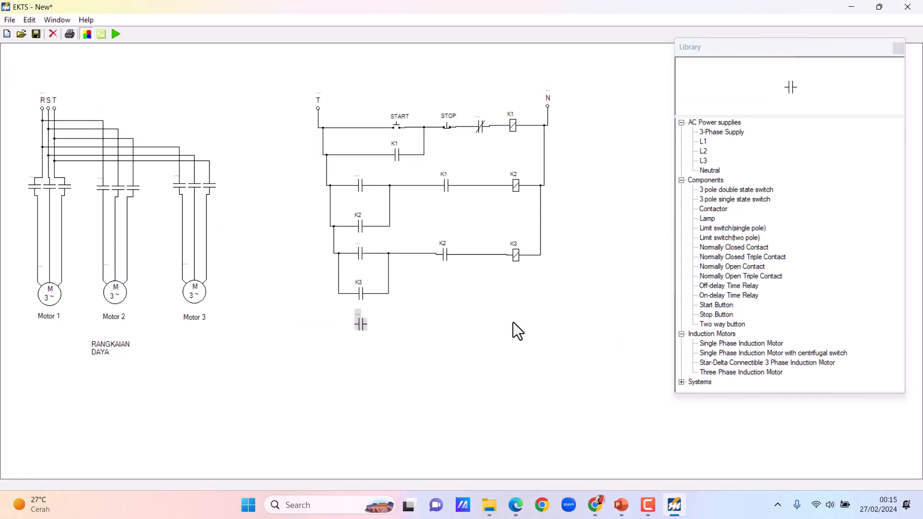
pyautogui.doubleClick(734, 267)
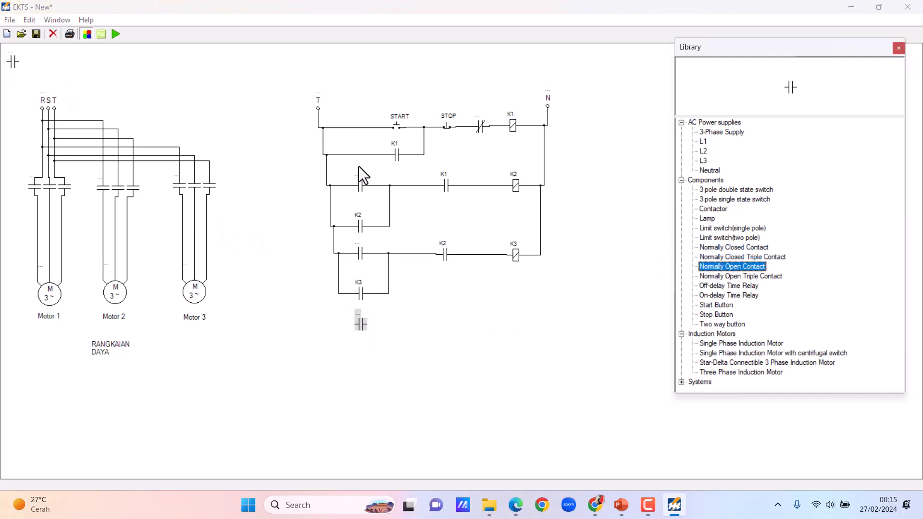
pyautogui.moveTo(16, 65); pyautogui.dragTo(445, 321)
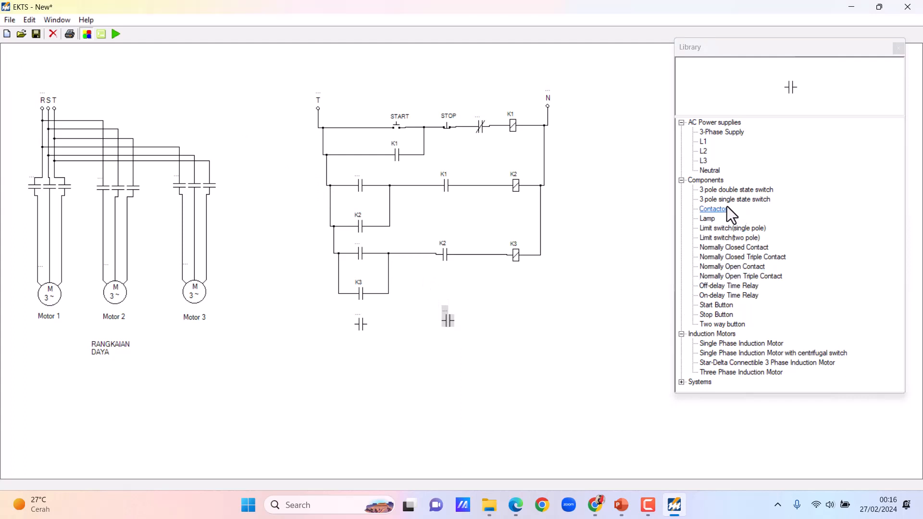
# Place a contactor beneath K3 in the new row, and another normally open contact under the row's outer contact.
pyautogui.doubleClick(714, 210)
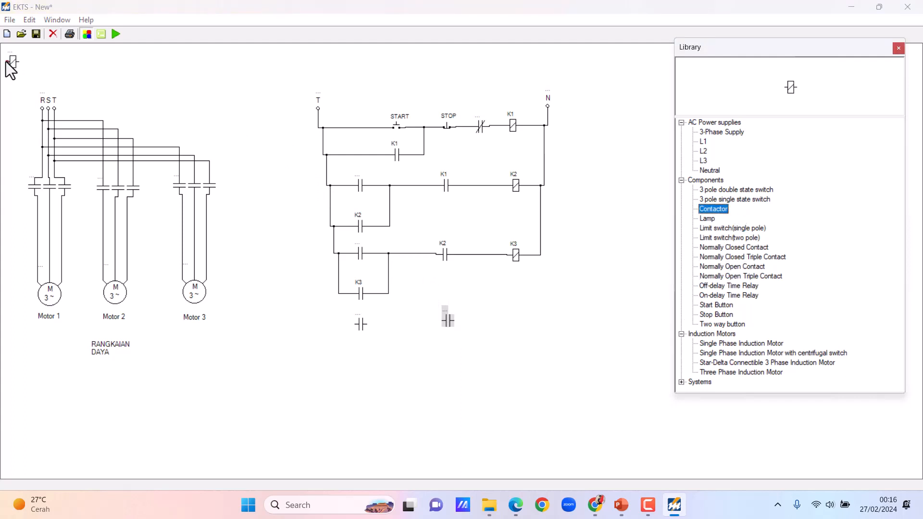
pyautogui.moveTo(6, 63); pyautogui.dragTo(525, 318)
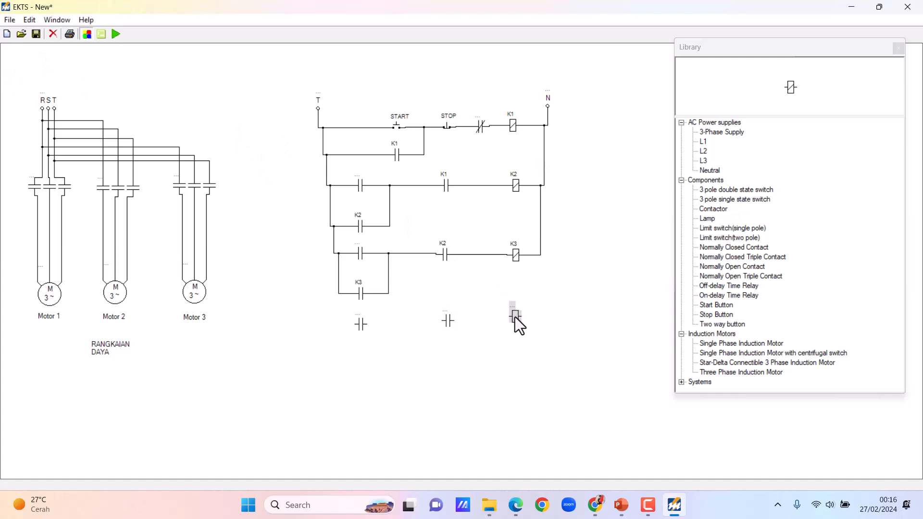
pyautogui.click(734, 267)
pyautogui.doubleClick(734, 265)
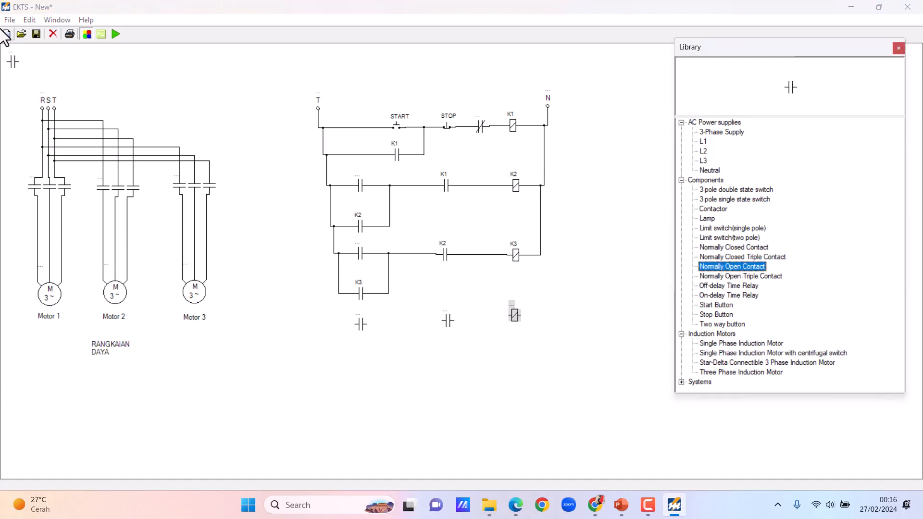
pyautogui.moveTo(14, 60); pyautogui.dragTo(365, 355)
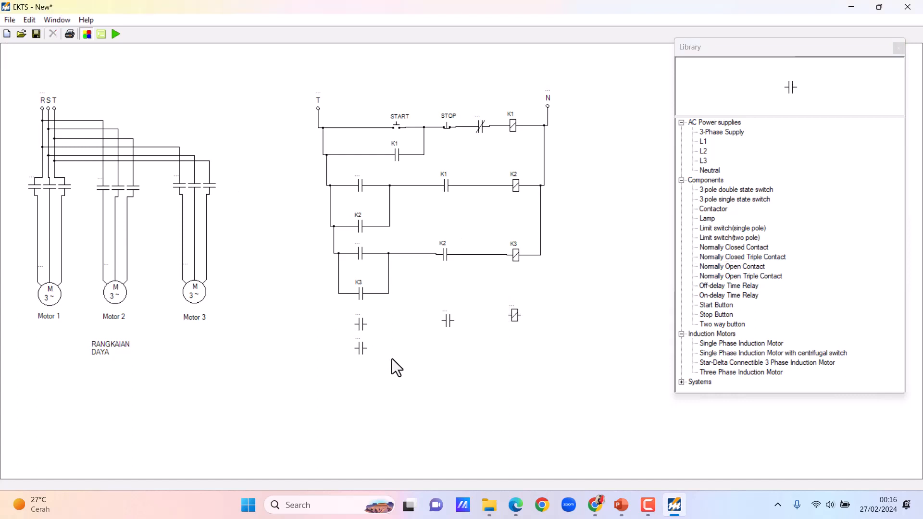
# Label the fourth contactor K4, and assign its row's middle contact to K3 and the contact beneath the outer one to K4.
pyautogui.doubleClick(511, 305)
pyautogui.write('K4')
pyautogui.press('Return')
pyautogui.doubleClick(446, 312)
pyautogui.click(468, 312)
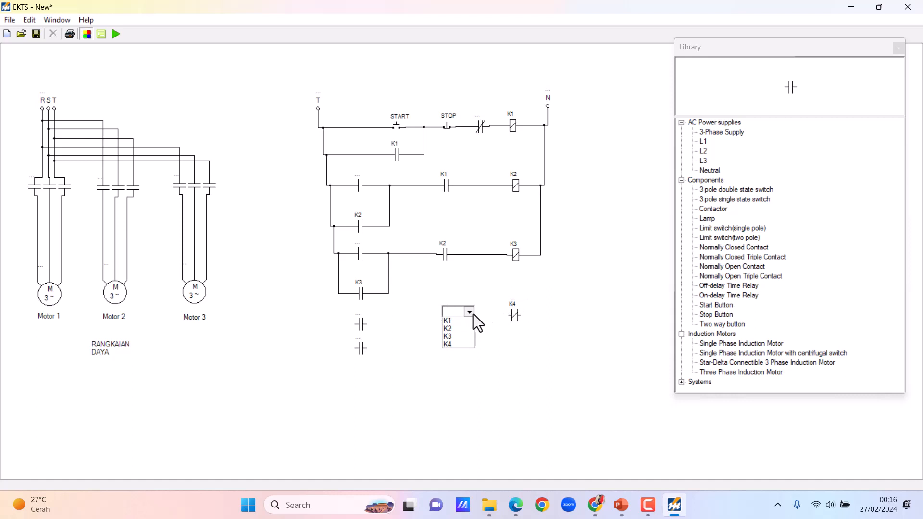
pyautogui.click(461, 338)
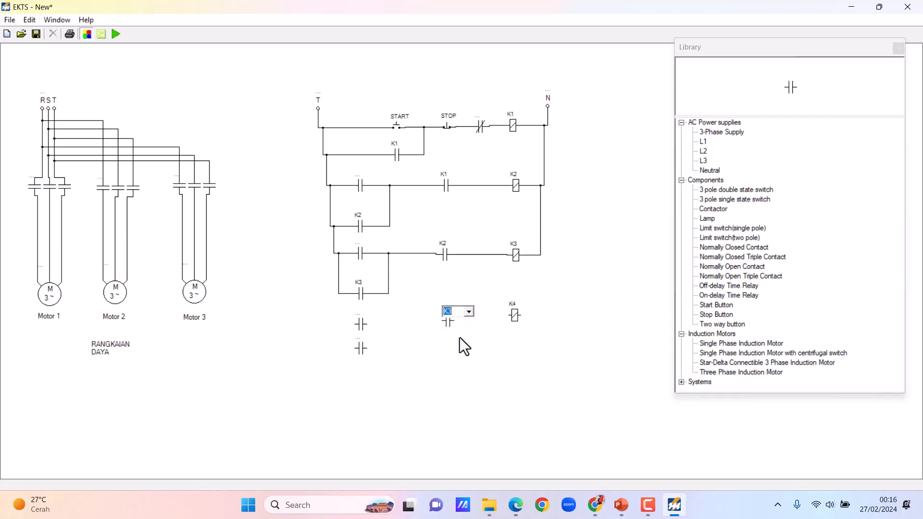
pyautogui.doubleClick(357, 339)
pyautogui.click(382, 339)
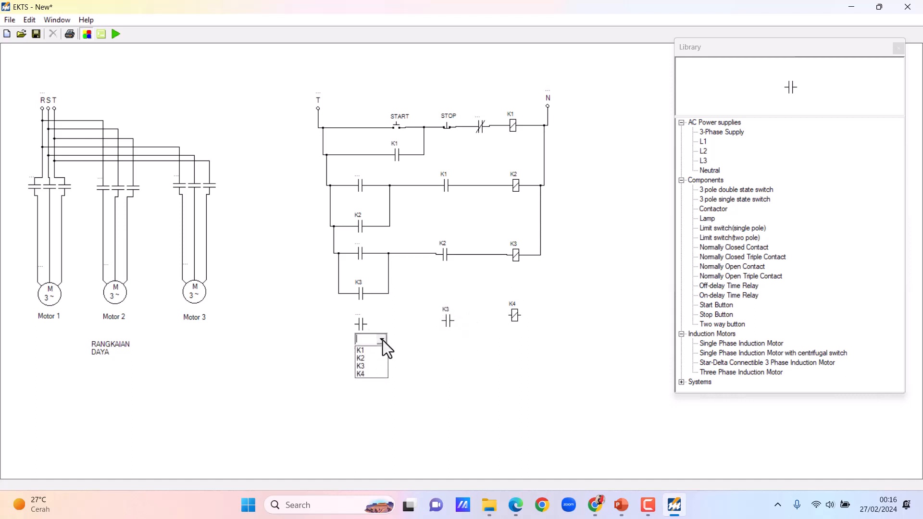
pyautogui.click(369, 375)
pyautogui.click(465, 353)
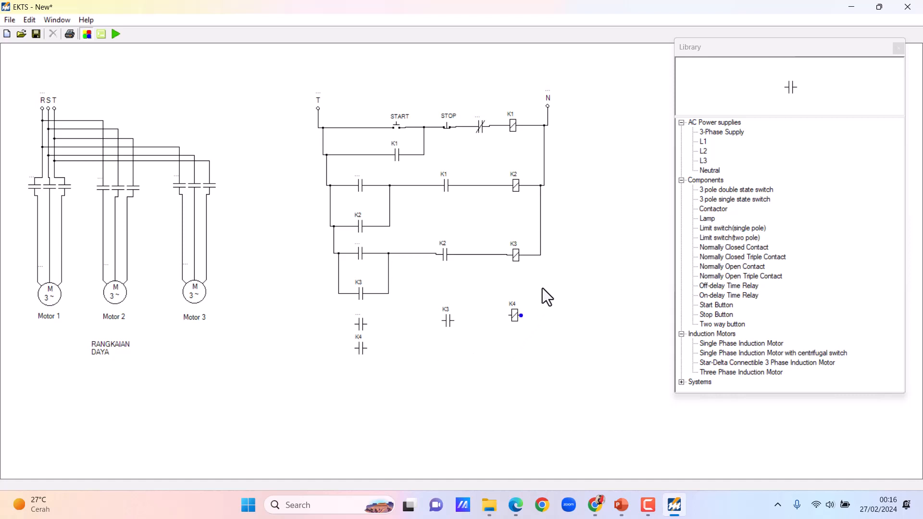
# Wire contactor K4 to the N line and connect the K3 contact in series with it.
pyautogui.moveTo(542, 288); pyautogui.dragTo(537, 256)
pyautogui.moveTo(508, 315); pyautogui.dragTo(448, 321)
pyautogui.click(449, 337)
# Align the K4 row's outer contact, wire it between the K3 contact and the T line, and connect the K4 contact in parallel.
pyautogui.click(363, 329)
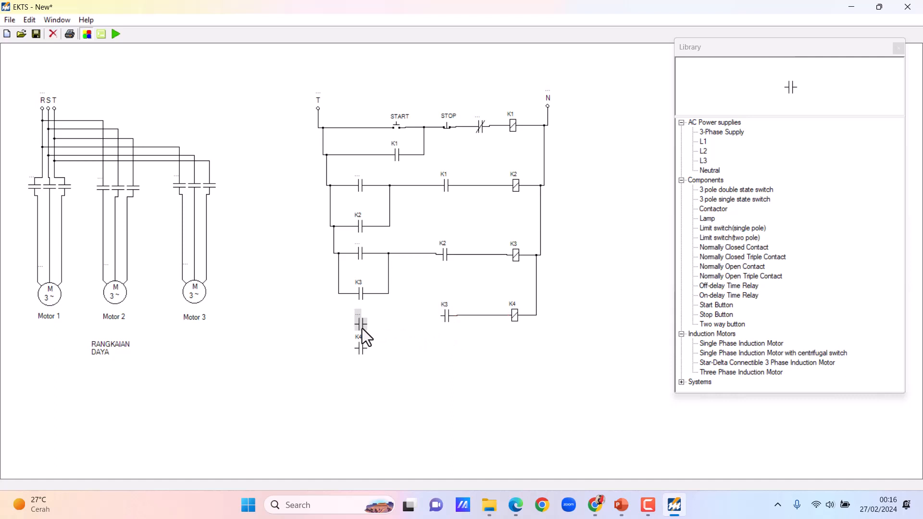
pyautogui.click(387, 329)
pyautogui.moveTo(426, 320); pyautogui.dragTo(435, 317)
pyautogui.moveTo(355, 318); pyautogui.dragTo(339, 298)
pyautogui.moveTo(368, 347); pyautogui.dragTo(389, 318)
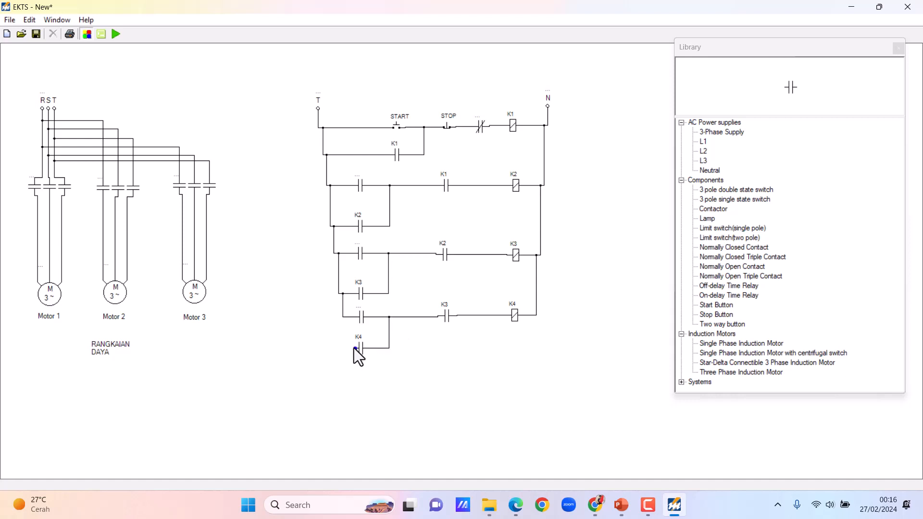
pyautogui.moveTo(355, 348); pyautogui.dragTo(339, 322)
# Check the sequence diagram in PowerPoint, then return to EKTS and move the whole control circuit upward to free space below.
pyautogui.click(621, 504)
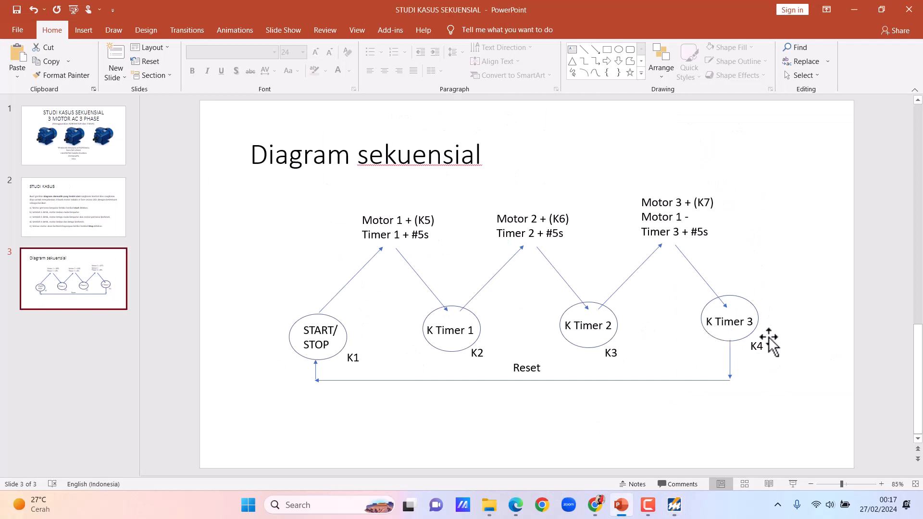
pyautogui.click(674, 505)
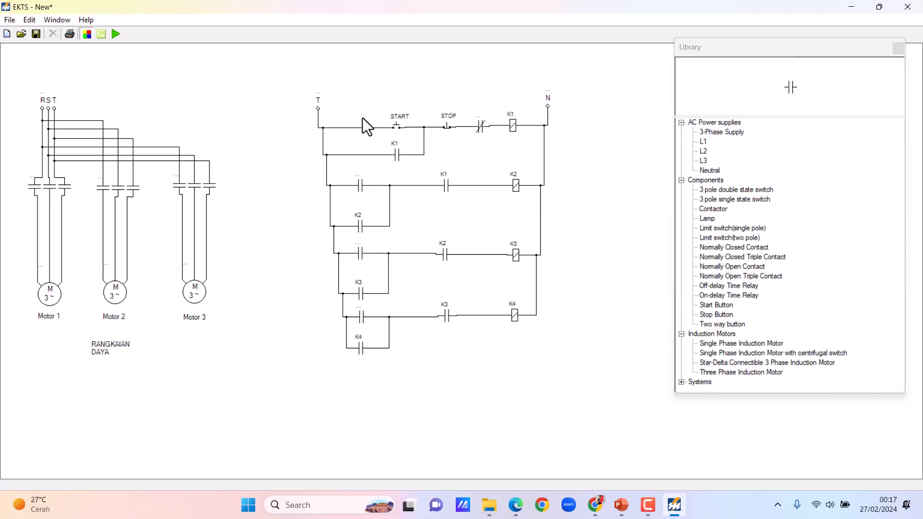
pyautogui.click(445, 187)
pyautogui.doubleClick(445, 187)
pyautogui.moveTo(445, 187); pyautogui.dragTo(446, 162)
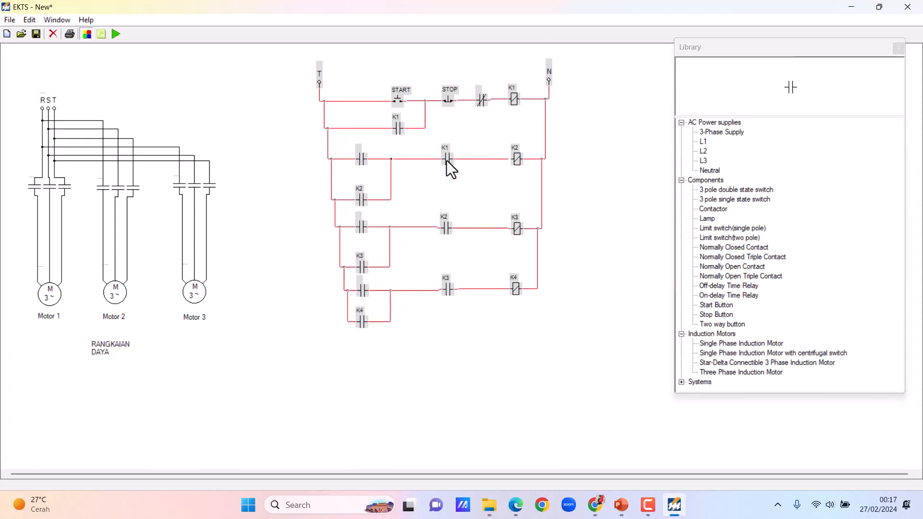
pyautogui.click(566, 234)
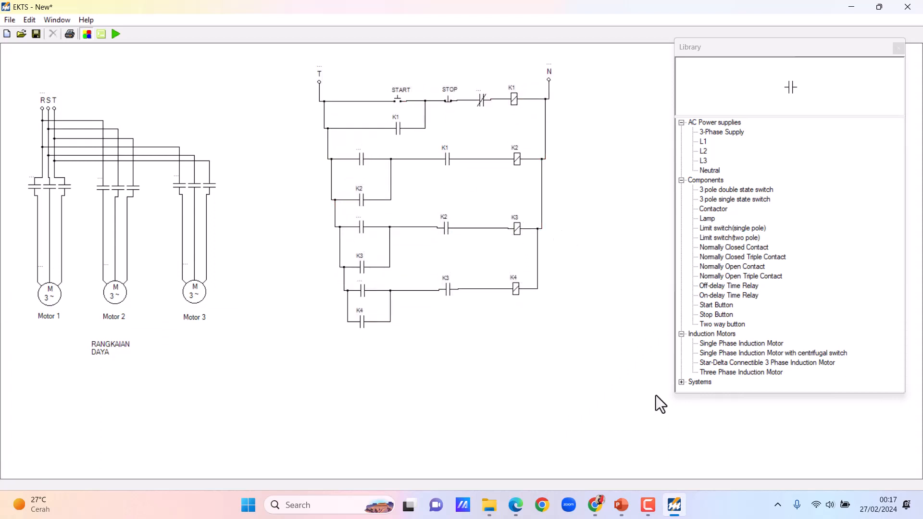
# Review the sequence diagram in PowerPoint, return to EKTS and place a normally open contact beneath the K4 holding contact.
pyautogui.click(621, 505)
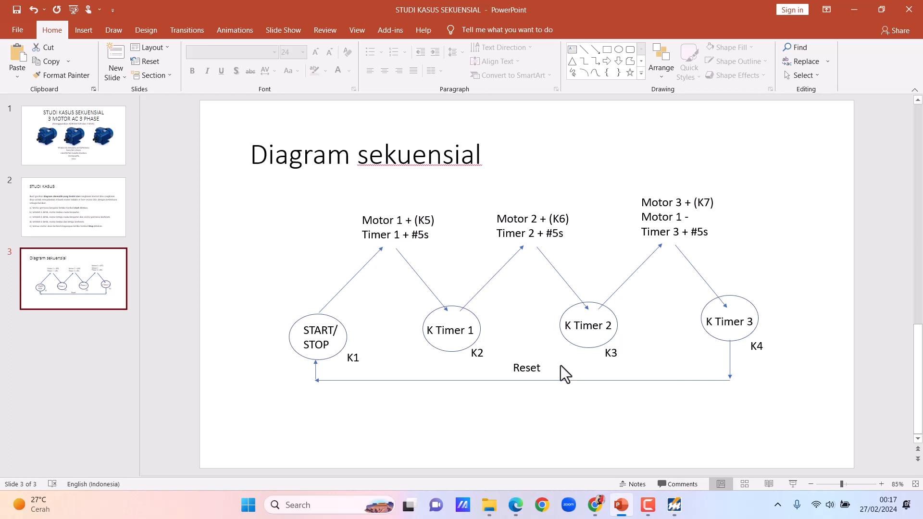
pyautogui.moveTo(674, 504)
pyautogui.click(647, 427)
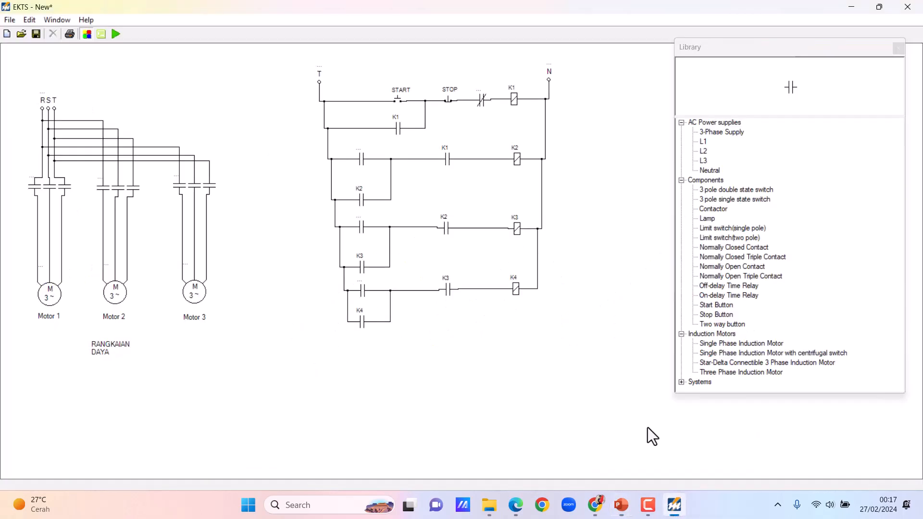
pyautogui.doubleClick(735, 267)
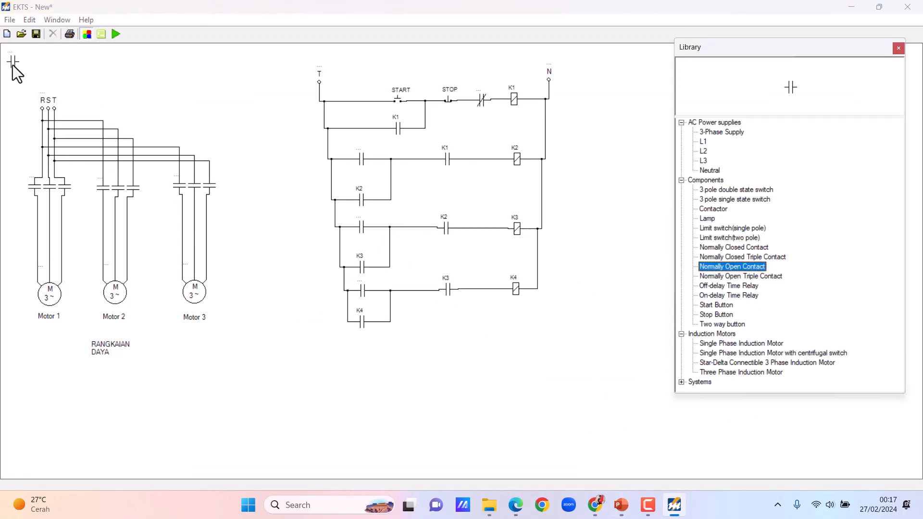
pyautogui.moveTo(14, 63); pyautogui.dragTo(317, 318)
pyautogui.moveTo(349, 350); pyautogui.dragTo(367, 359)
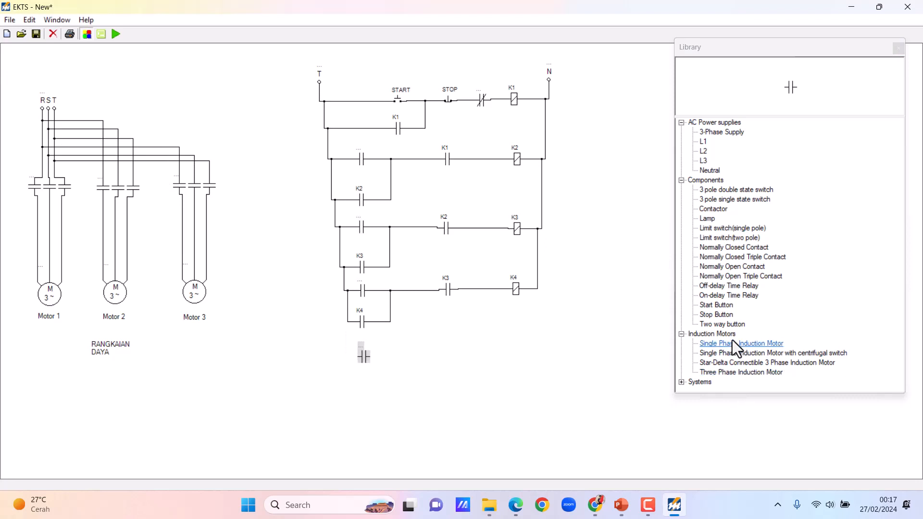
# Place a contactor beneath K4 in the new row and label it K5.
pyautogui.click(715, 210)
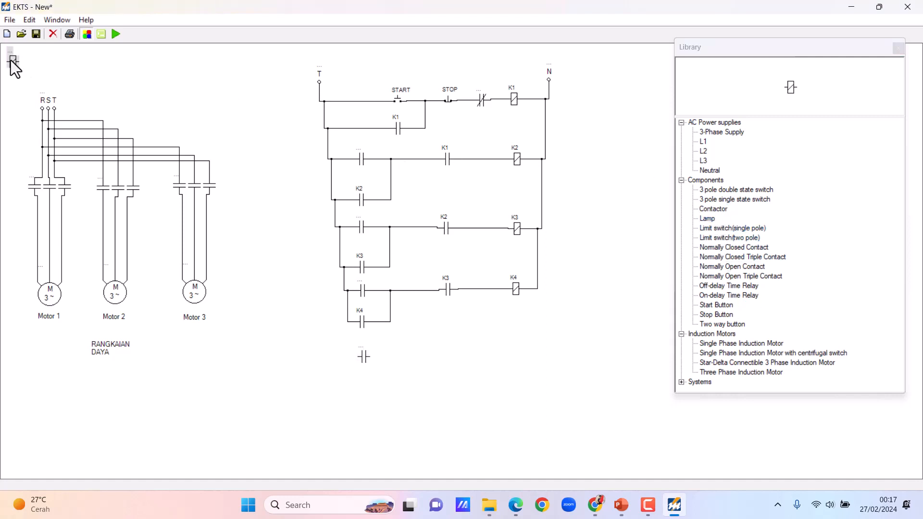
pyautogui.click(518, 348)
pyautogui.moveTo(517, 347); pyautogui.dragTo(514, 349)
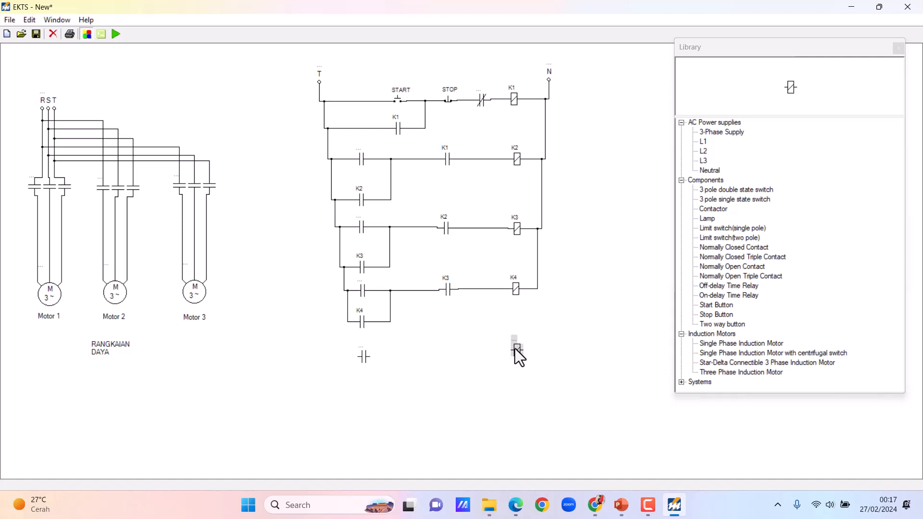
pyautogui.moveTo(514, 356); pyautogui.dragTo(512, 353)
pyautogui.click(536, 344)
pyautogui.doubleClick(513, 346)
# Assign Motor 1's triple contact in the power circuit to K5.
pyautogui.doubleClick(30, 179)
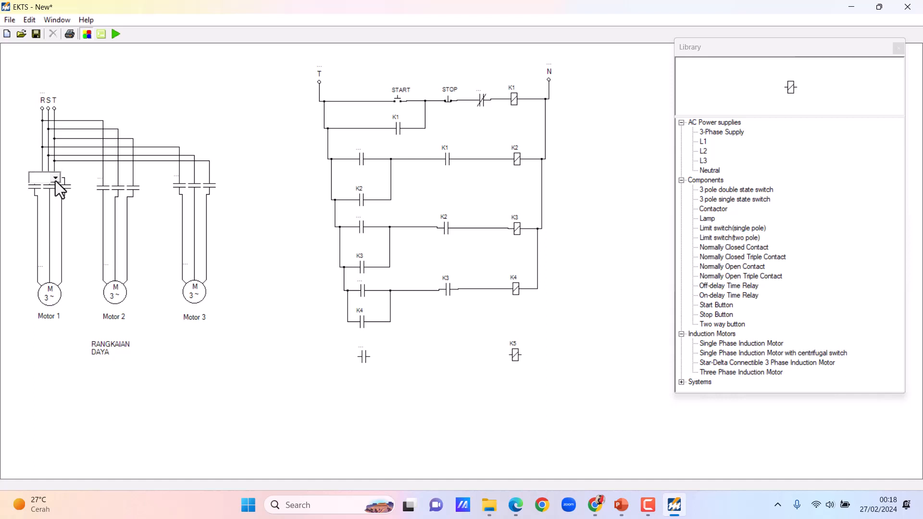
pyautogui.click(55, 179)
pyautogui.click(42, 220)
pyautogui.click(264, 363)
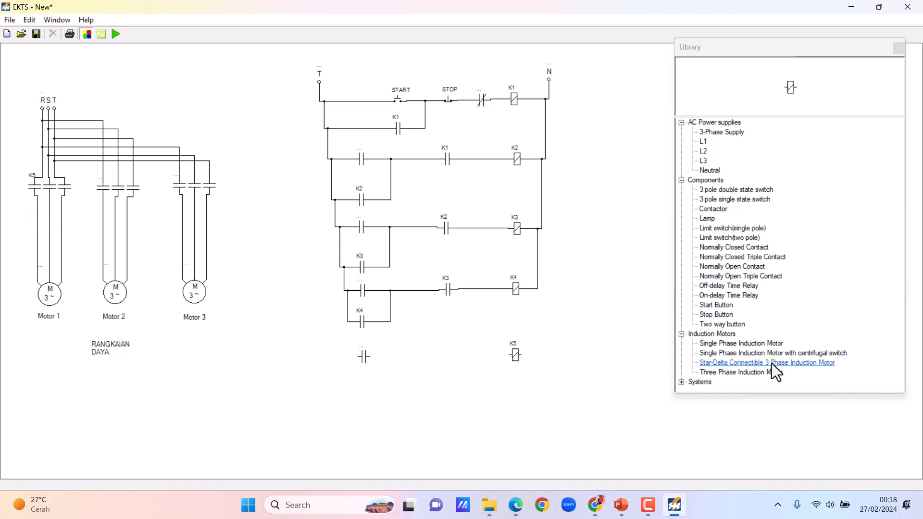
# Place an on-delay time relay directly beneath contactor K5.
pyautogui.doubleClick(738, 296)
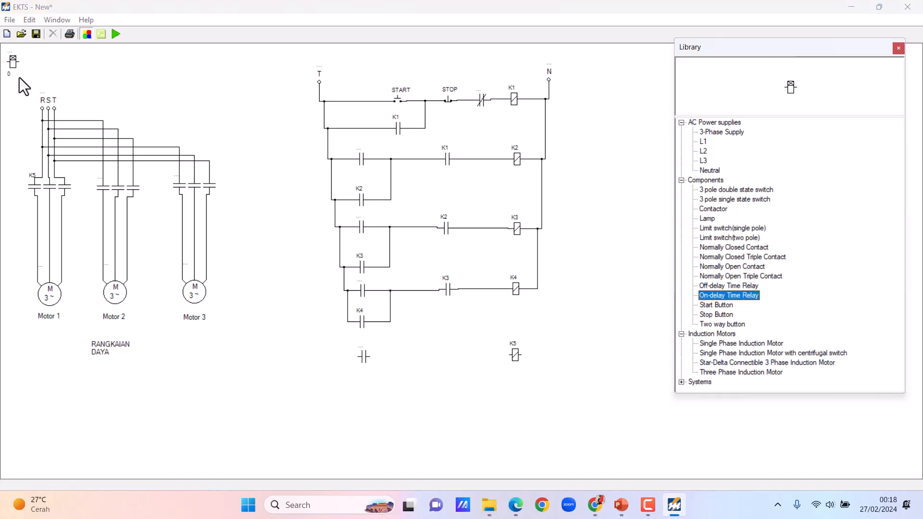
pyautogui.moveTo(13, 63); pyautogui.dragTo(411, 306)
pyautogui.moveTo(453, 335); pyautogui.dragTo(513, 380)
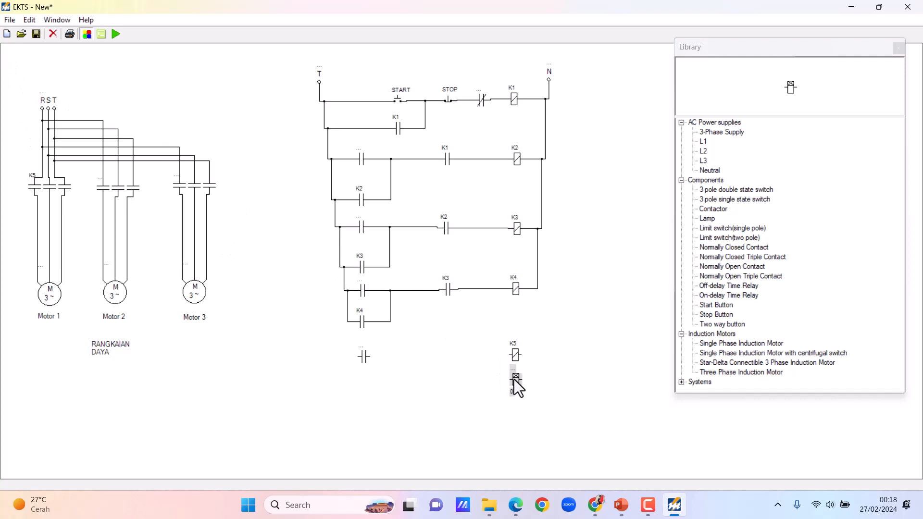
pyautogui.click(541, 390)
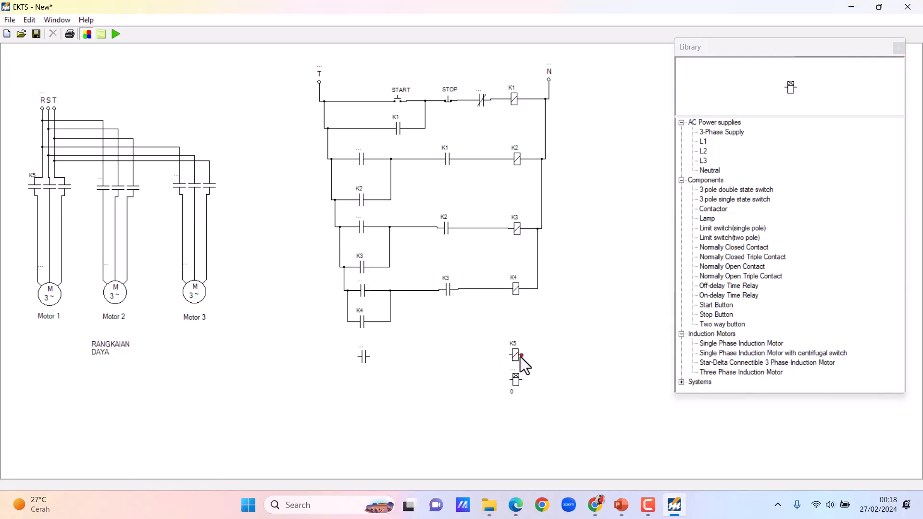
# Wire K5 and the time relay to the N line, and connect the row's normally open contact between the T line and K5.
pyautogui.moveTo(522, 356); pyautogui.dragTo(534, 287)
pyautogui.moveTo(531, 355); pyautogui.dragTo(529, 355)
pyautogui.click(363, 360)
pyautogui.click(407, 376)
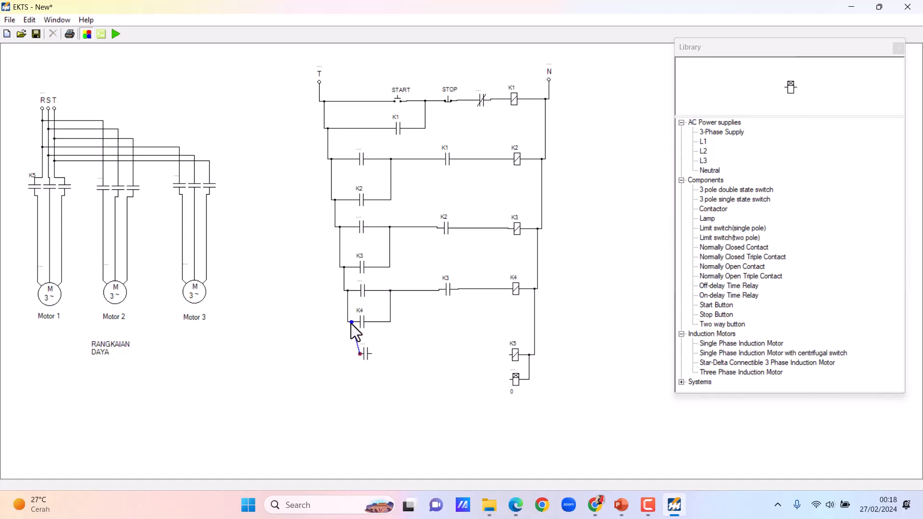
pyautogui.moveTo(350, 324); pyautogui.dragTo(351, 324)
pyautogui.moveTo(373, 354); pyautogui.dragTo(509, 356)
# Name the on-delay time relay T1 and set its delay to 5.
pyautogui.click(516, 376)
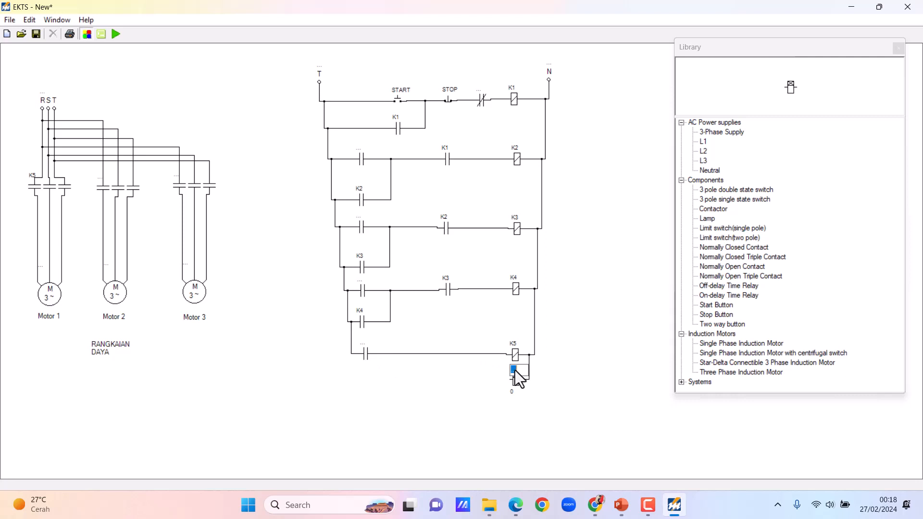
pyautogui.write('T1')
pyautogui.press('Return')
pyautogui.write('5')
pyautogui.press('Return')
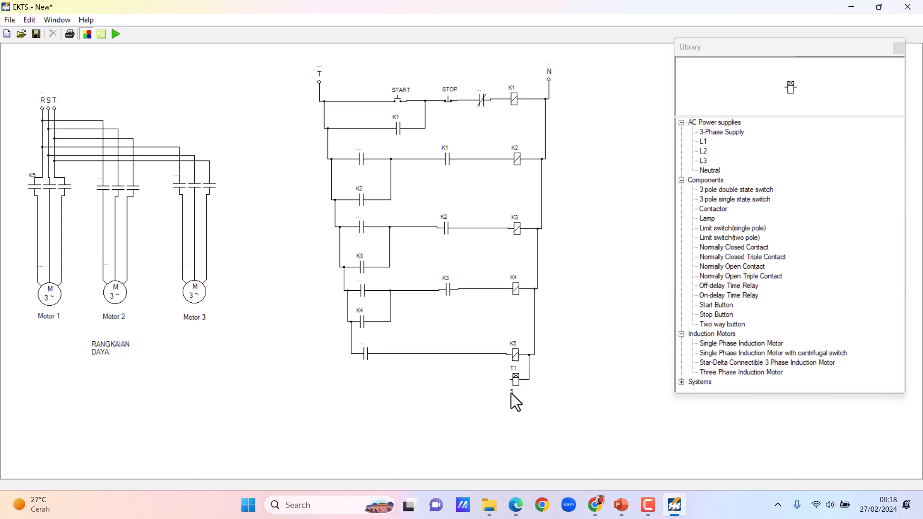
# Assign the unlabelled normally open contact in K2's row to T1, and connect time relay T1 to the wire feeding K5.
pyautogui.doubleClick(361, 150)
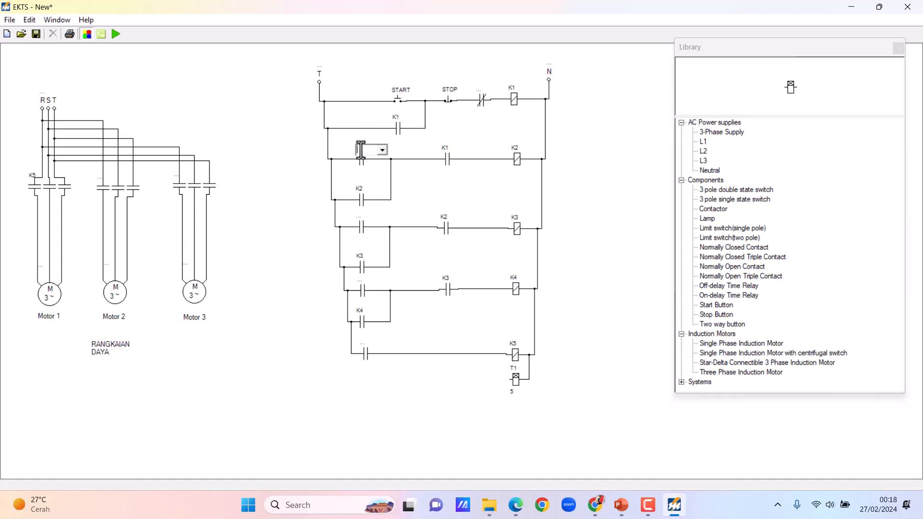
pyautogui.click(382, 150)
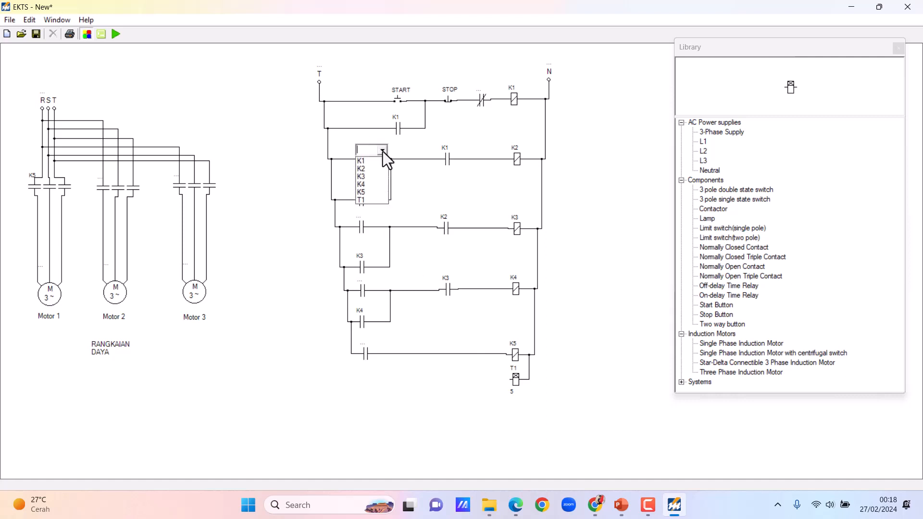
pyautogui.click(367, 197)
pyautogui.click(398, 408)
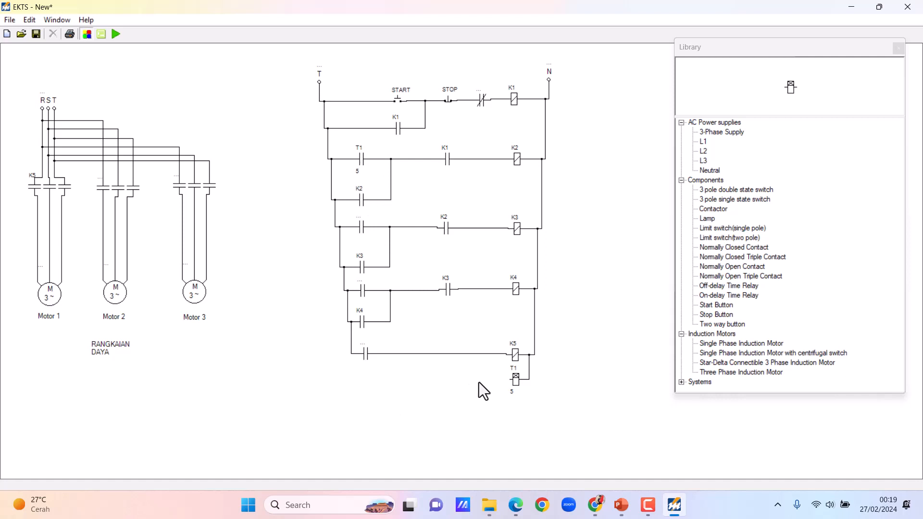
pyautogui.click(420, 355)
# Following the sequence diagram in PowerPoint, place a contactor and an on-delay time relay beneath time relay T1 in EKTS.
pyautogui.click(620, 503)
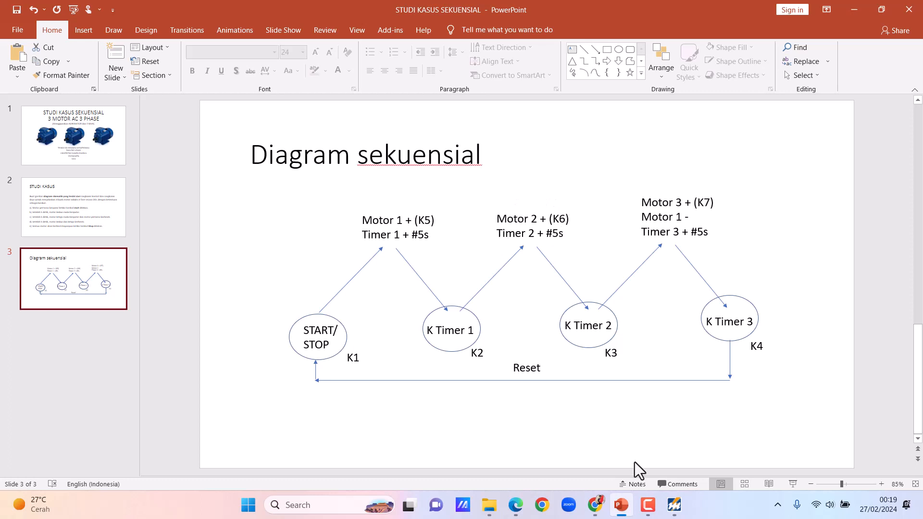
pyautogui.click(674, 504)
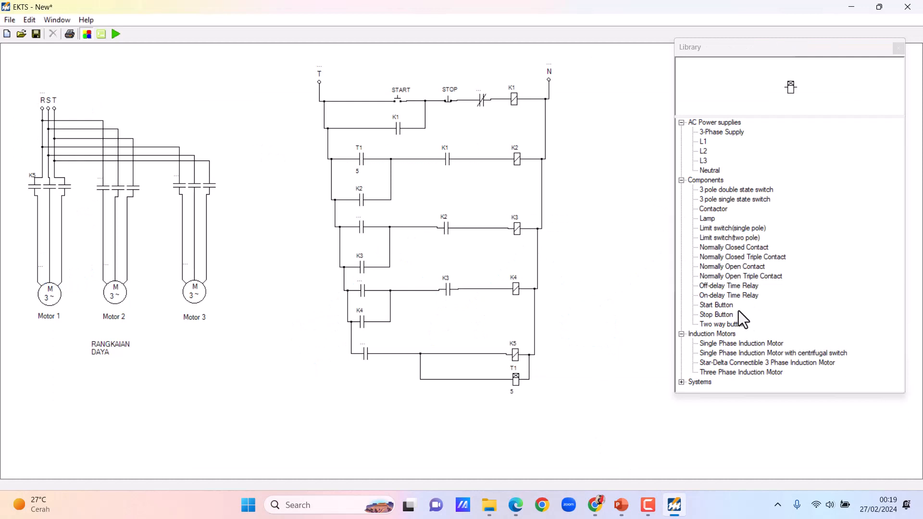
pyautogui.click(721, 210)
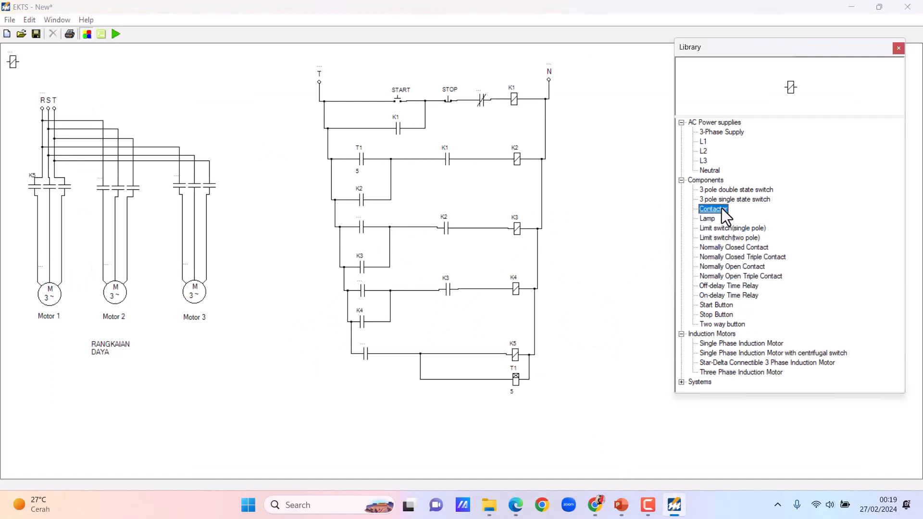
pyautogui.click(13, 61)
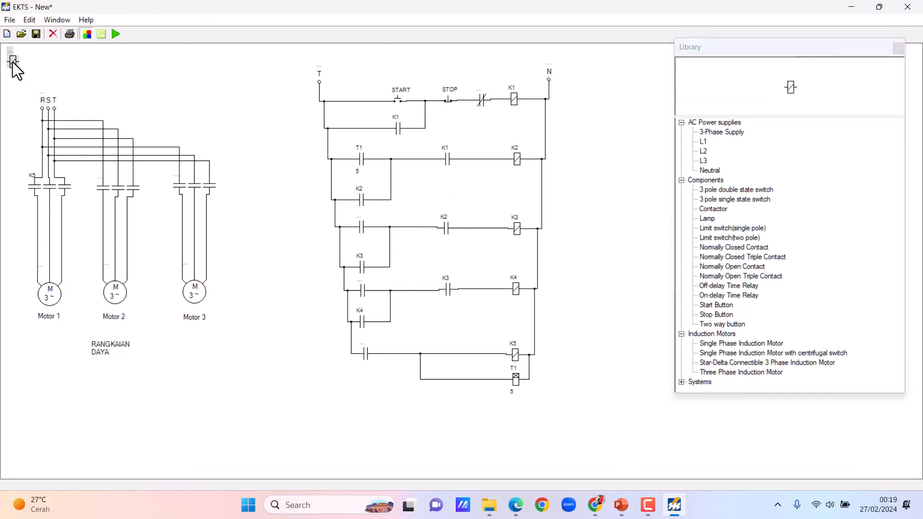
pyautogui.moveTo(13, 64); pyautogui.dragTo(516, 416)
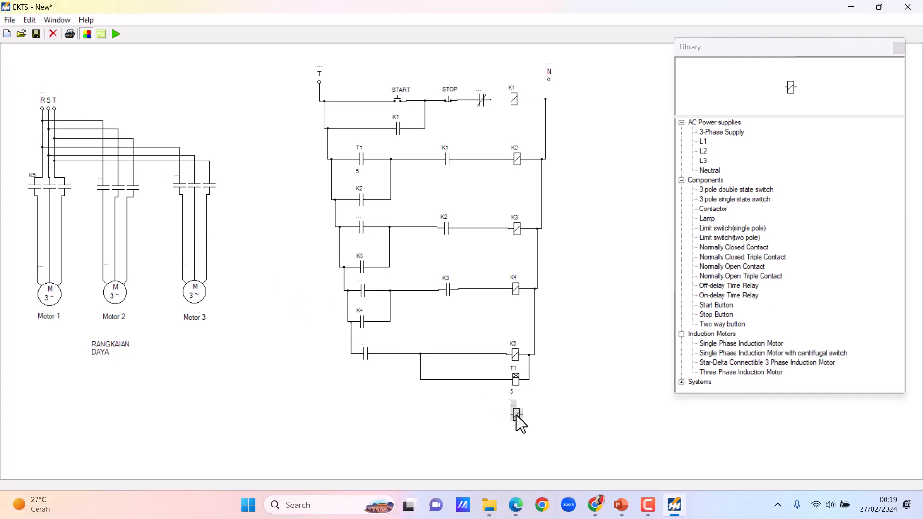
pyautogui.doubleClick(743, 298)
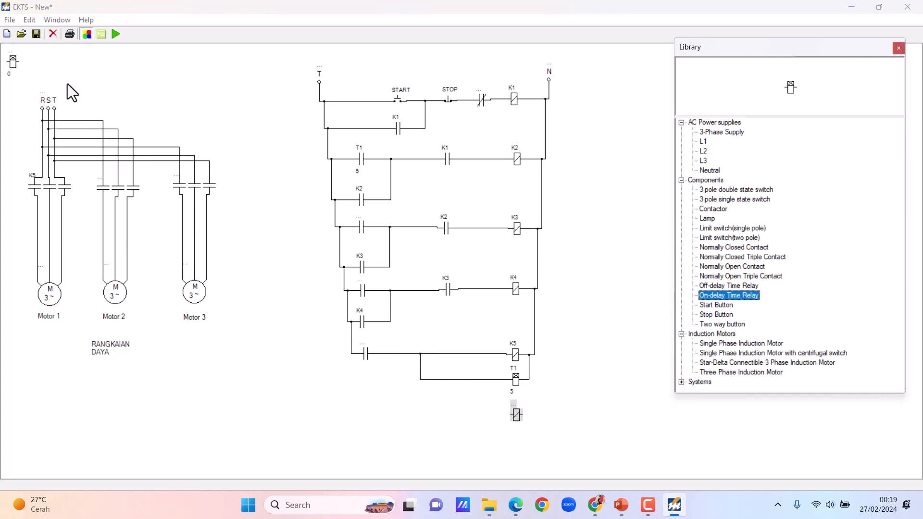
pyautogui.moveTo(14, 66); pyautogui.dragTo(513, 437)
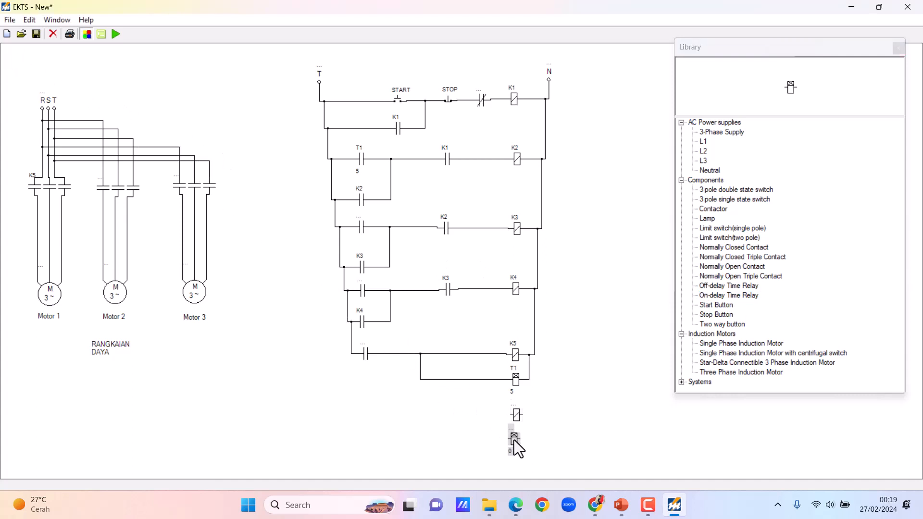
pyautogui.click(538, 439)
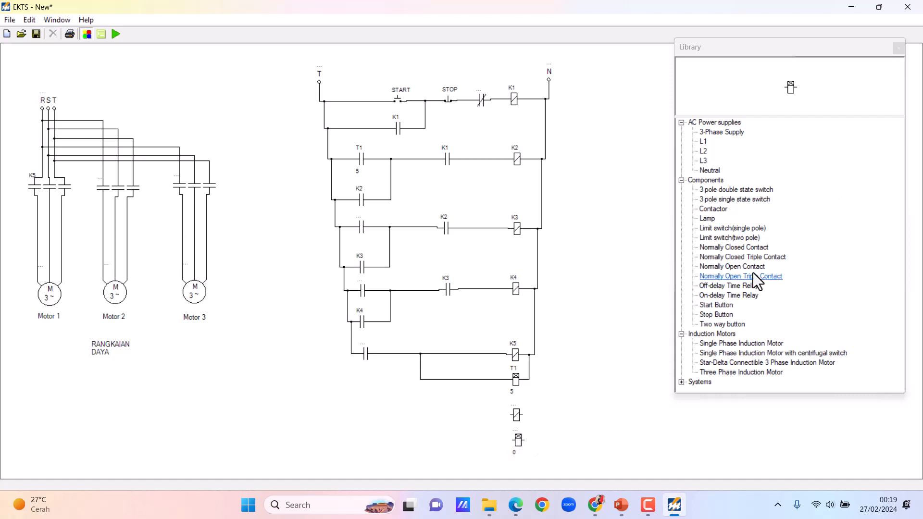
# Place a normally open contact below the contact of K5's row, level with the new contactor.
pyautogui.click(735, 267)
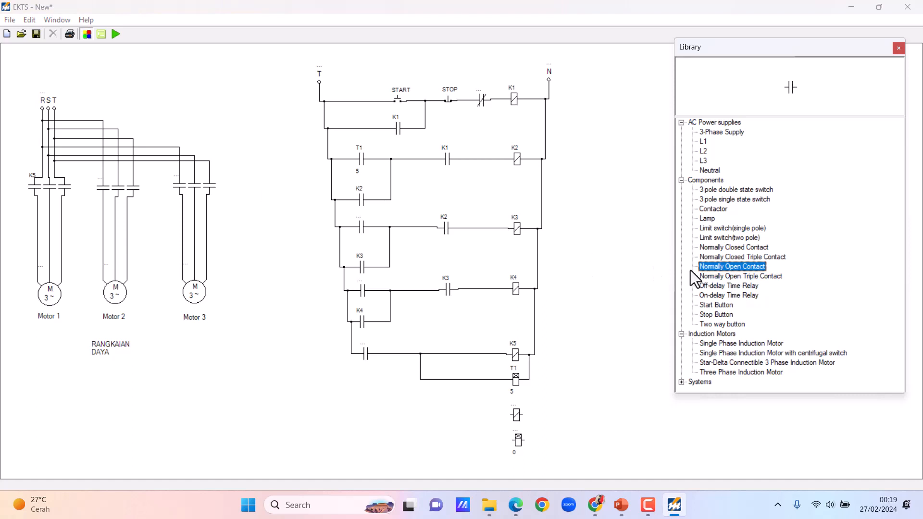
pyautogui.doubleClick(726, 267)
pyautogui.moveTo(15, 68); pyautogui.dragTo(373, 418)
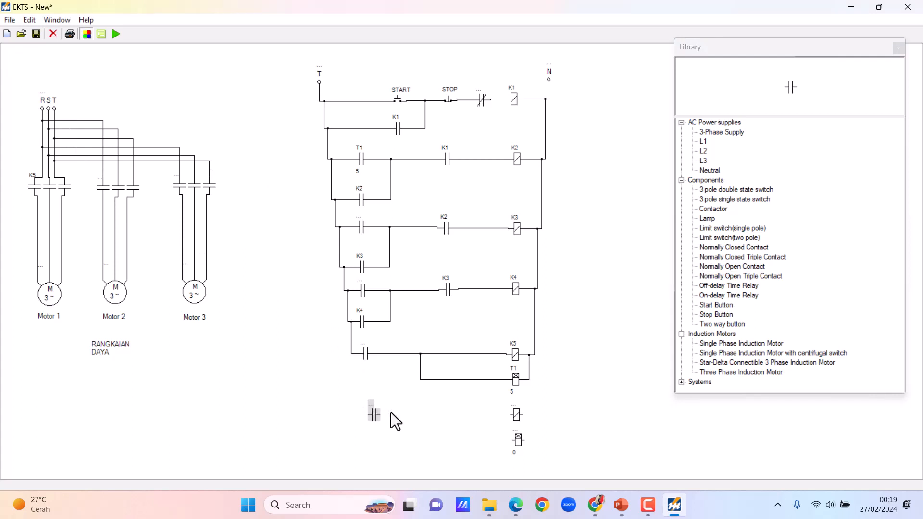
pyautogui.click(380, 389)
# Assign the normally open contact in K5's row to K1 and the new contact below it to K2.
pyautogui.click(364, 344)
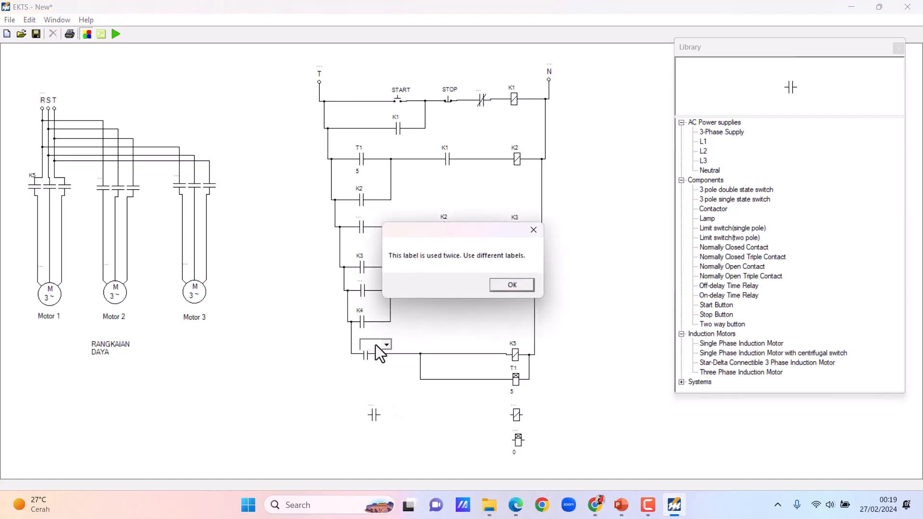
pyautogui.click(519, 285)
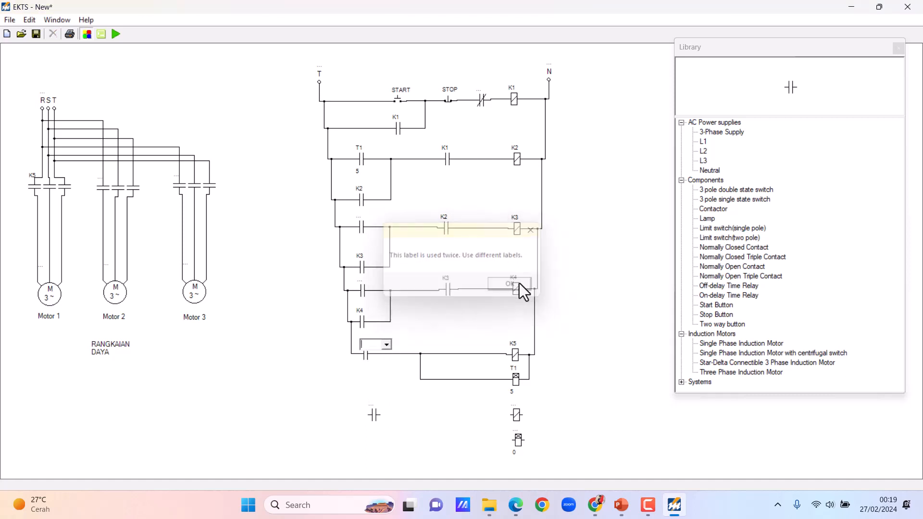
pyautogui.click(387, 346)
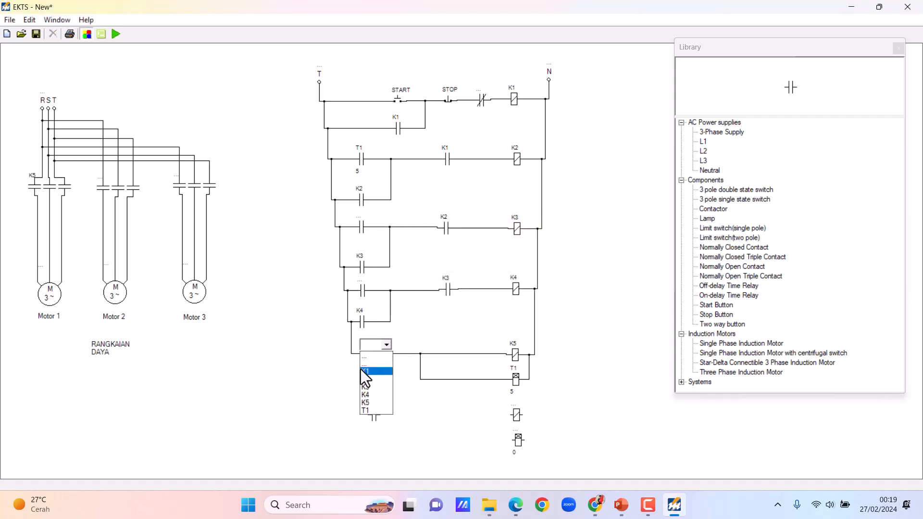
pyautogui.click(362, 369)
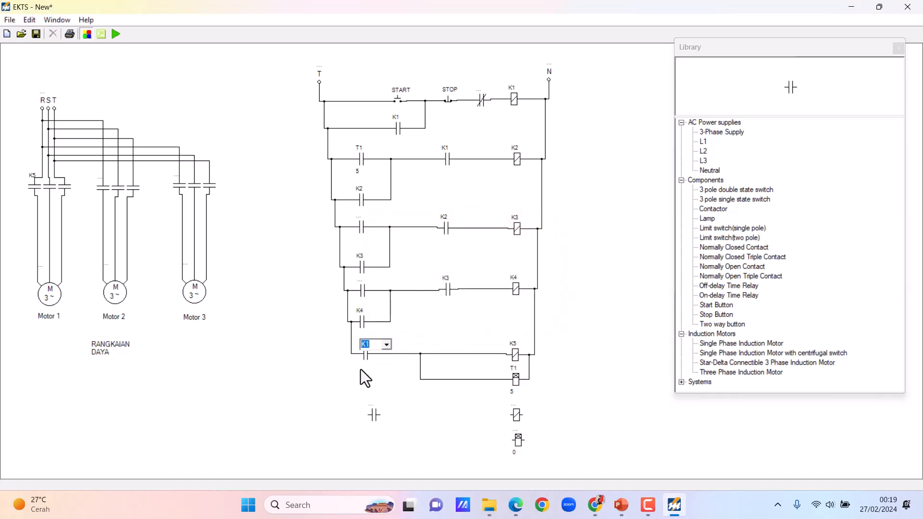
pyautogui.click(371, 407)
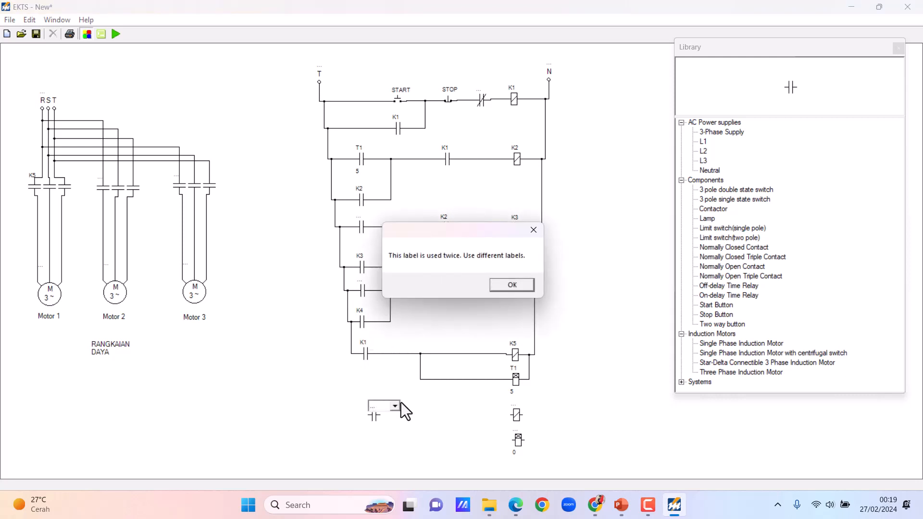
pyautogui.click(513, 285)
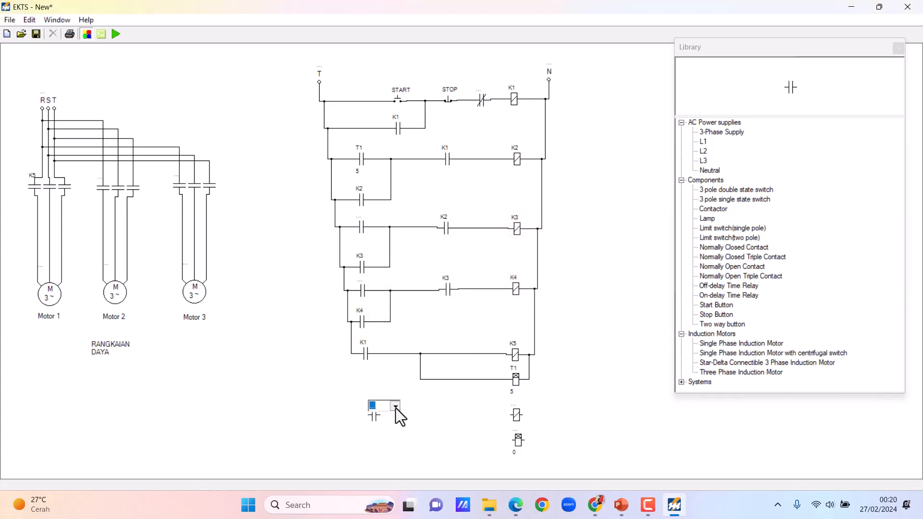
pyautogui.click(395, 406)
pyautogui.click(382, 440)
pyautogui.click(443, 411)
# Label the new contactor beneath time relay T1 as K6.
pyautogui.click(515, 405)
pyautogui.write('K')
pyautogui.press('Return')
pyautogui.doubleClick(97, 179)
pyautogui.click(124, 179)
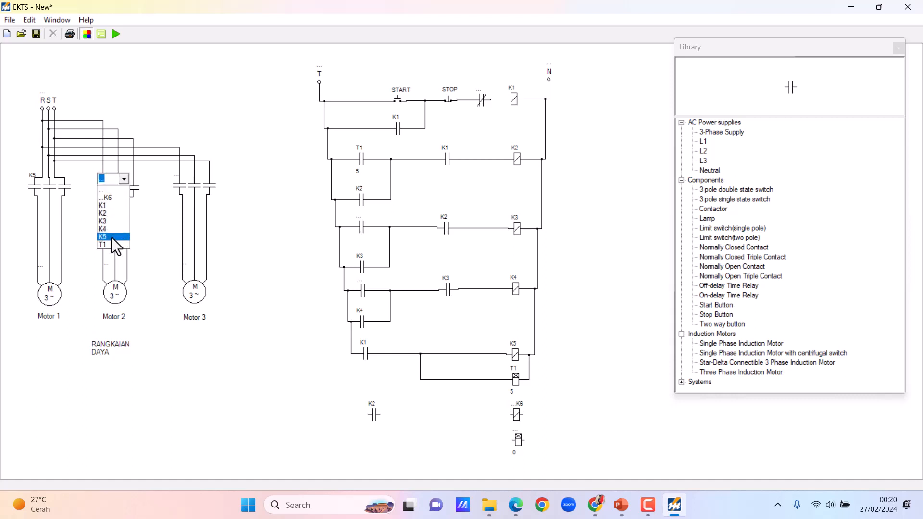
pyautogui.click(250, 350)
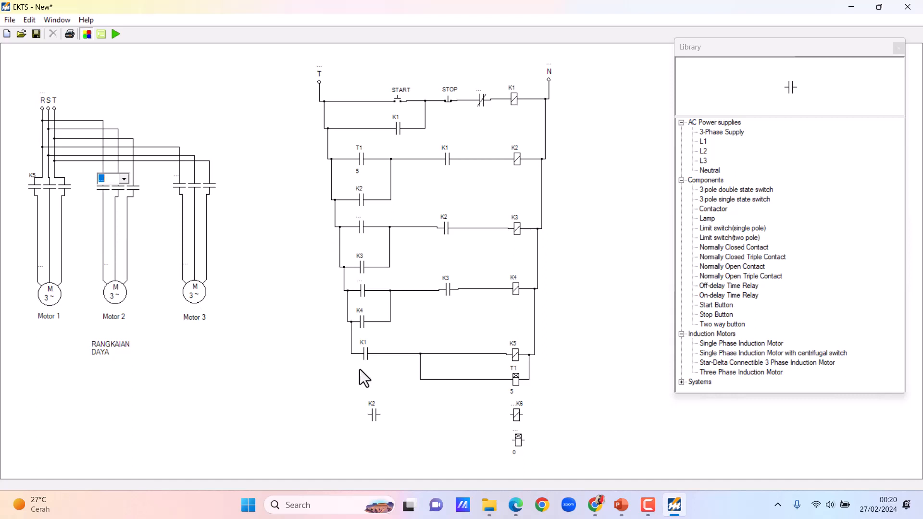
# Correct the new contactor's label to exactly K6, and assign Motor 2's triple contact in the power circuit to K6.
pyautogui.click(520, 404)
pyautogui.doubleClick(521, 404)
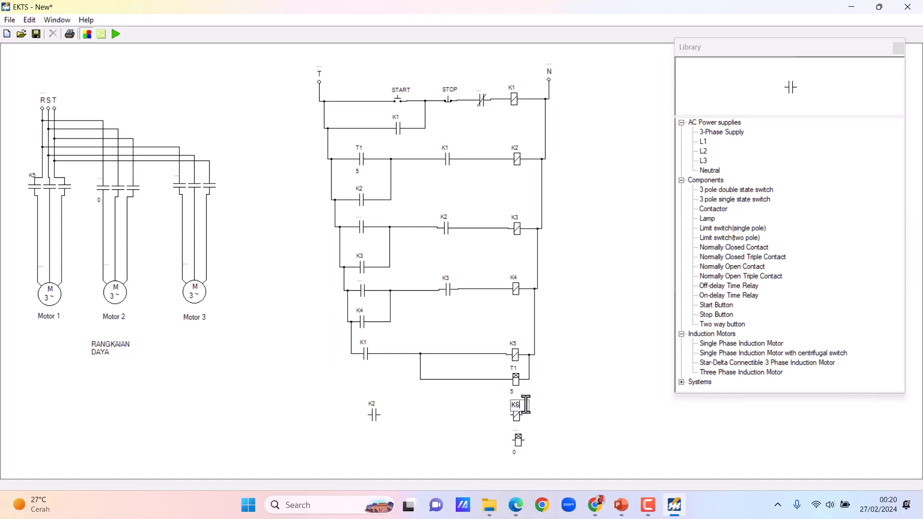
pyautogui.press('Return')
pyautogui.doubleClick(98, 176)
pyautogui.click(124, 179)
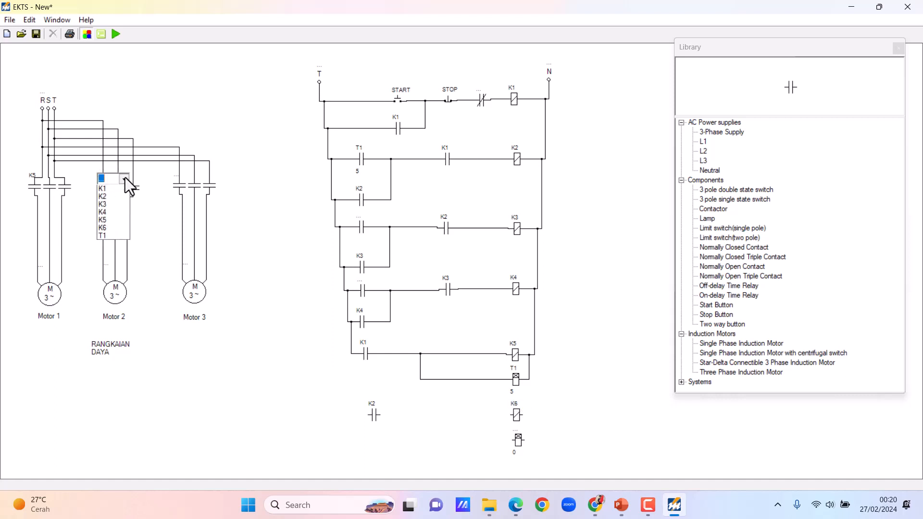
pyautogui.click(111, 236)
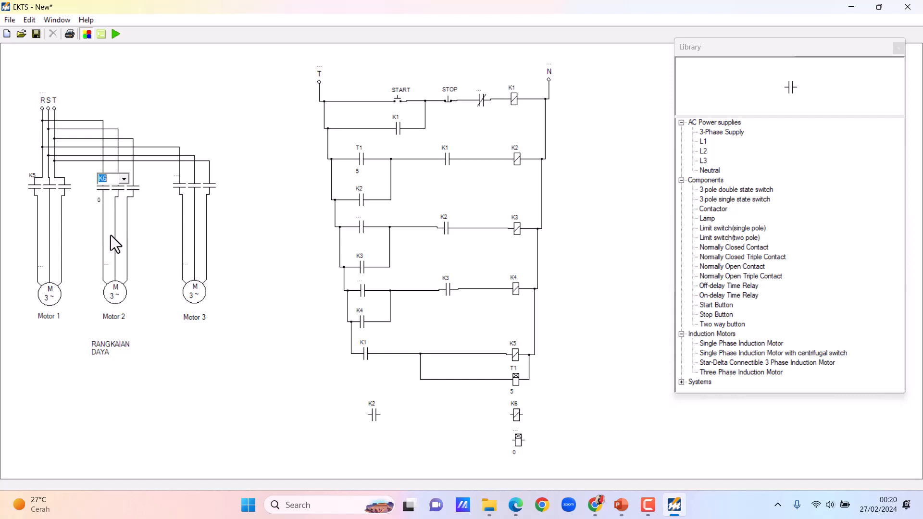
# Name the new on-delay time relay T2, and assign the unlabelled normally open contact in K3's row to T2.
pyautogui.doubleClick(517, 432)
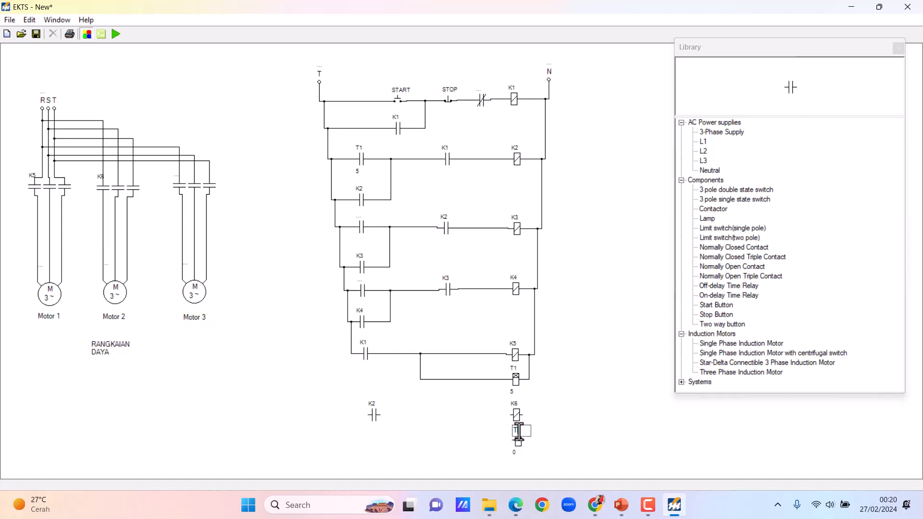
pyautogui.write('T2')
pyautogui.press('Return')
pyautogui.click(383, 219)
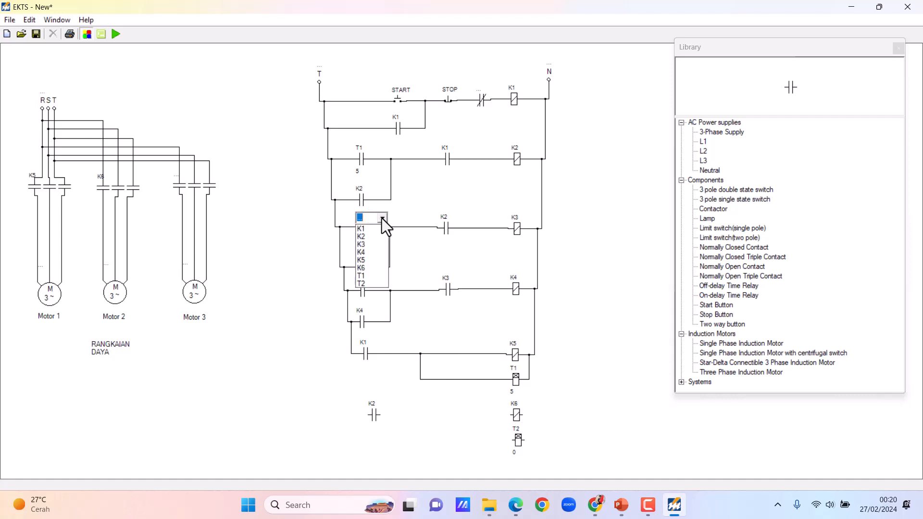
pyautogui.click(369, 282)
pyautogui.click(561, 394)
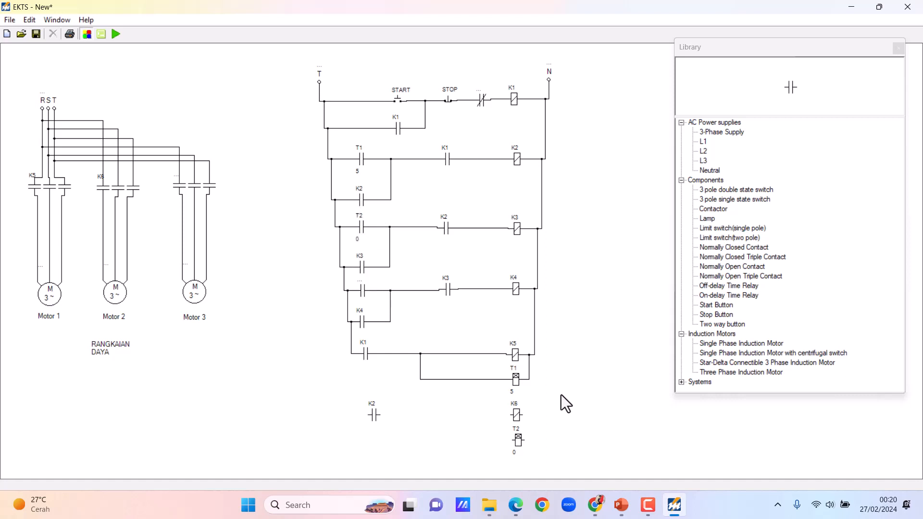
# Wire K6 and T2 in parallel to the N line, and feed them from the T line through the K2 contact.
pyautogui.click(523, 415)
pyautogui.click(528, 402)
pyautogui.click(510, 415)
pyautogui.click(354, 353)
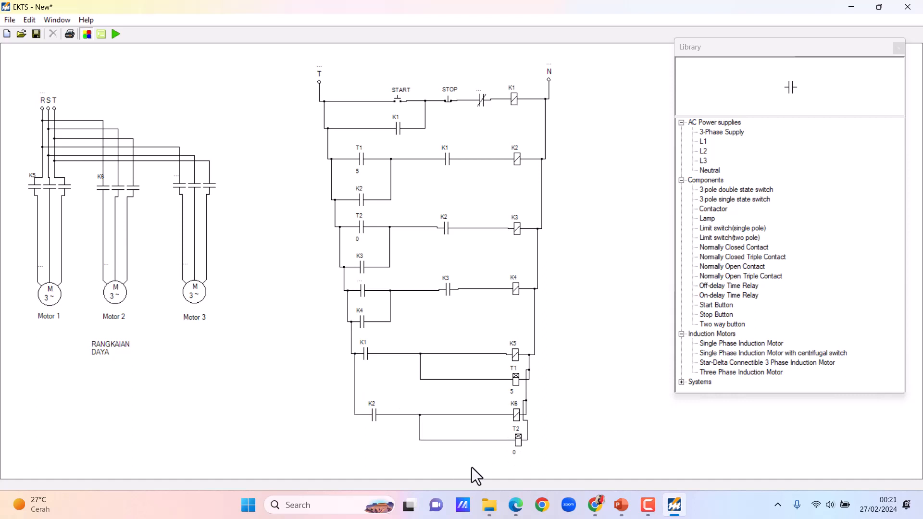
# After checking the sequence diagram in PowerPoint, move the whole control circuit upward in EKTS to free space beneath it.
pyautogui.click(621, 505)
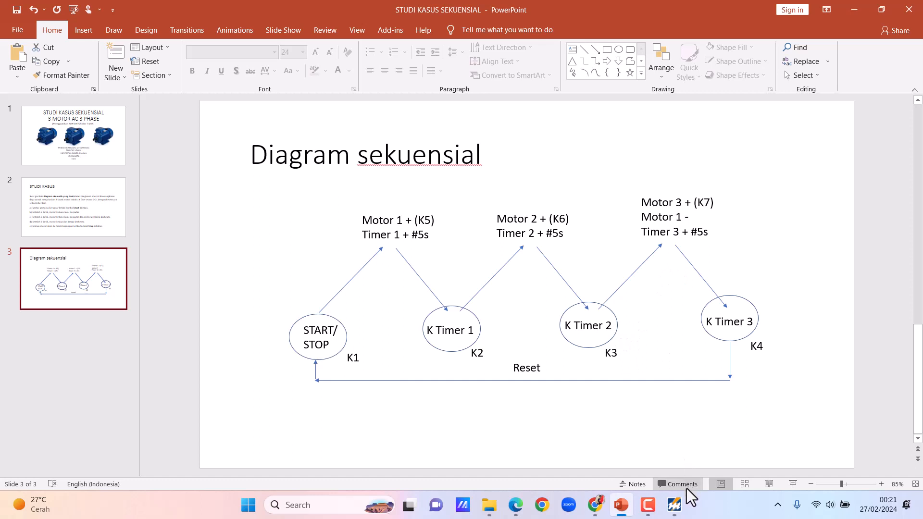
pyautogui.moveTo(683, 517)
pyautogui.click(674, 504)
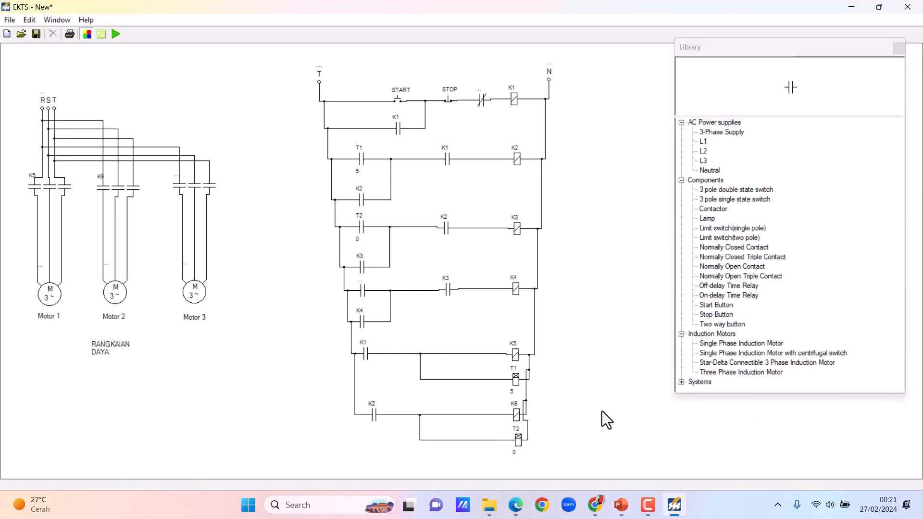
pyautogui.click(446, 159)
pyautogui.press('Delete')
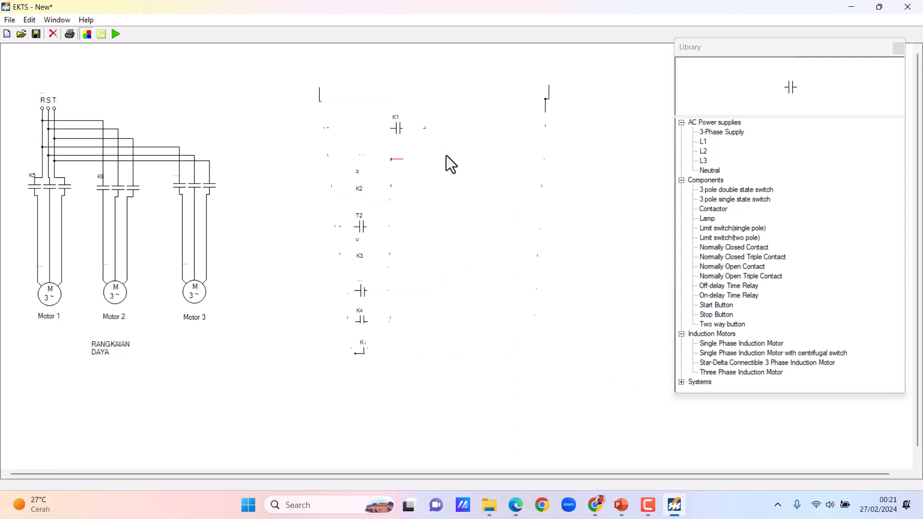
pyautogui.moveTo(446, 155); pyautogui.dragTo(446, 140)
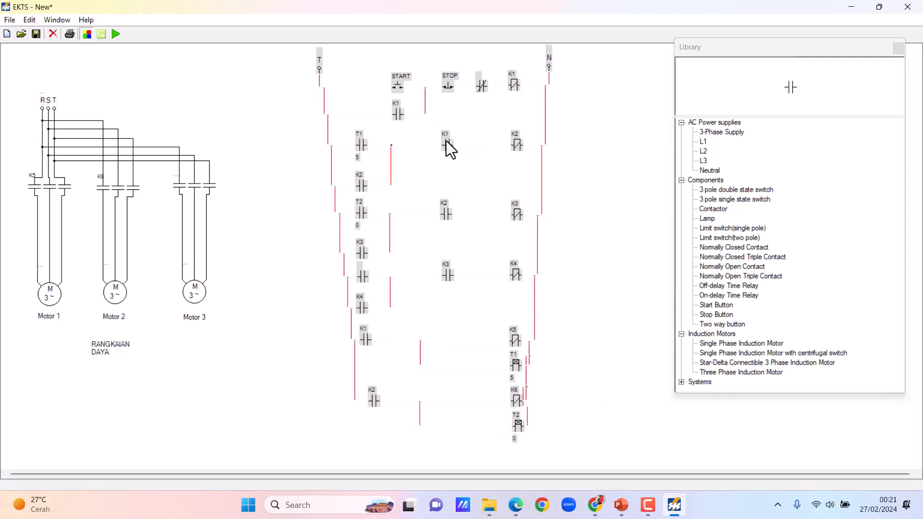
pyautogui.click(607, 195)
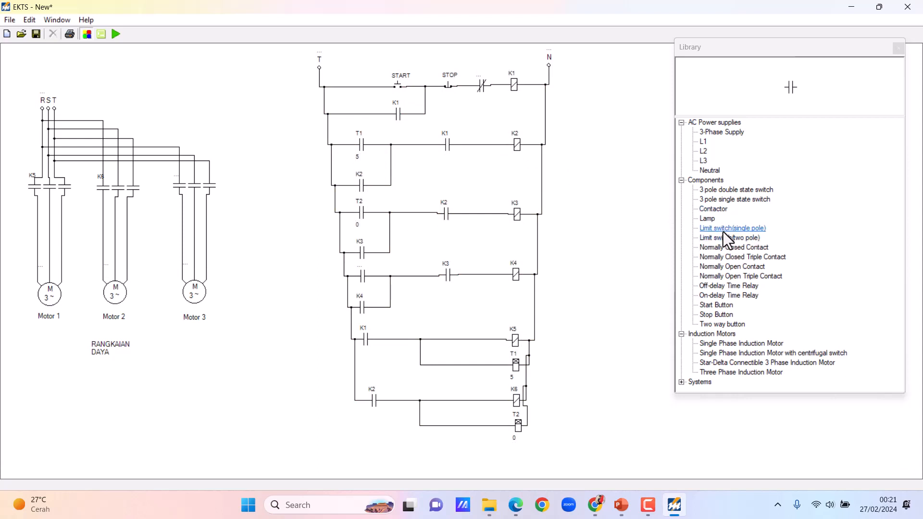
# Place another contactor directly beneath time relay T2 in the control circuit.
pyautogui.click(717, 201)
pyautogui.doubleClick(717, 210)
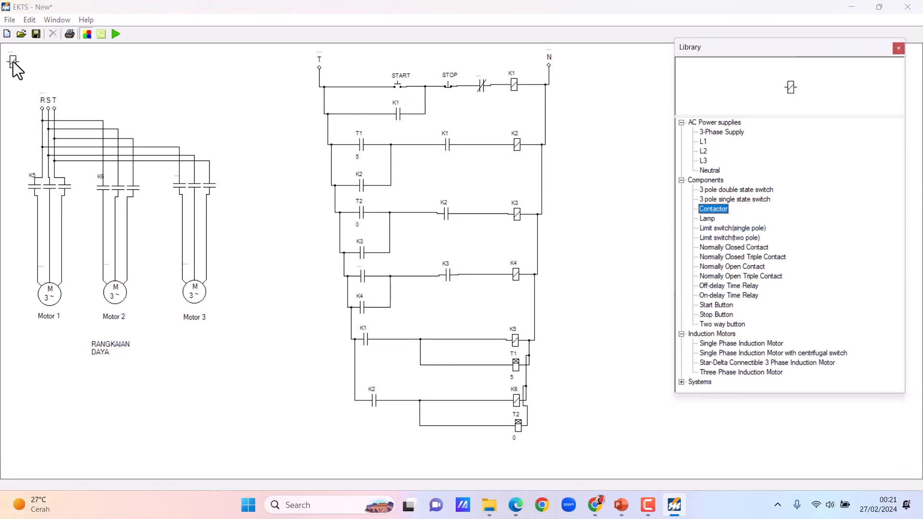
pyautogui.moveTo(14, 62); pyautogui.dragTo(518, 457)
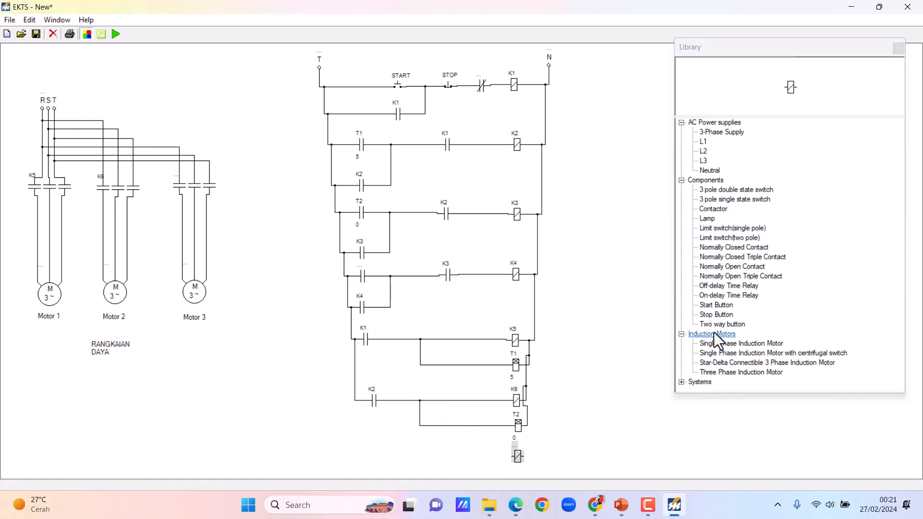
# Place an on-delay time relay just below and beside the new contactor under T2 in the control circuit.
pyautogui.click(732, 295)
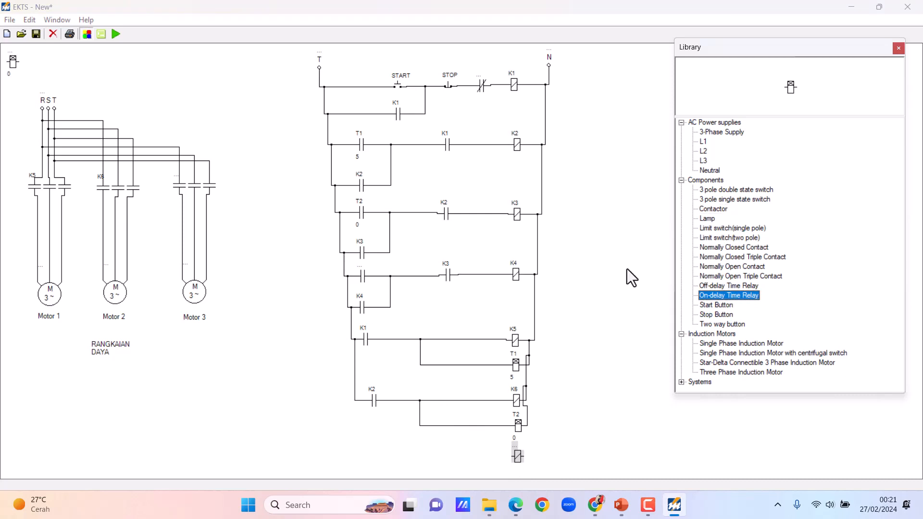
pyautogui.moveTo(13, 63); pyautogui.dragTo(552, 454)
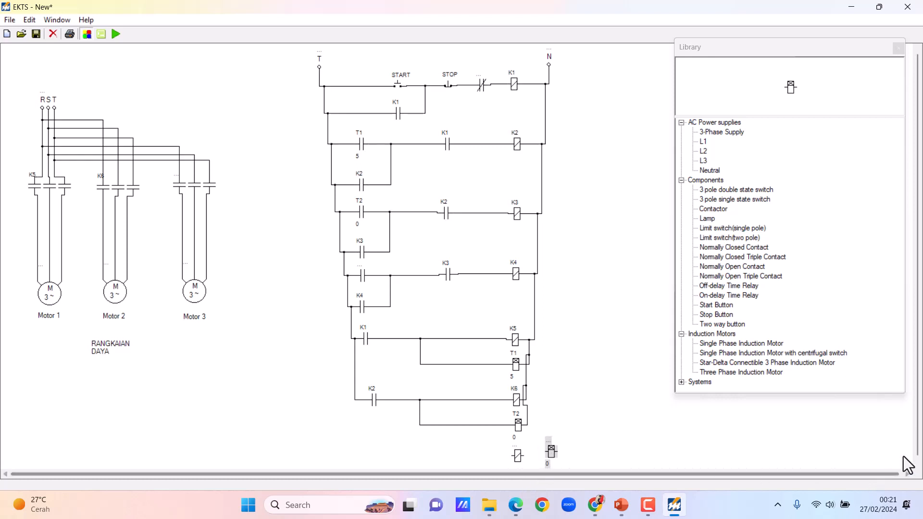
pyautogui.scroll(-1, 915, 442)
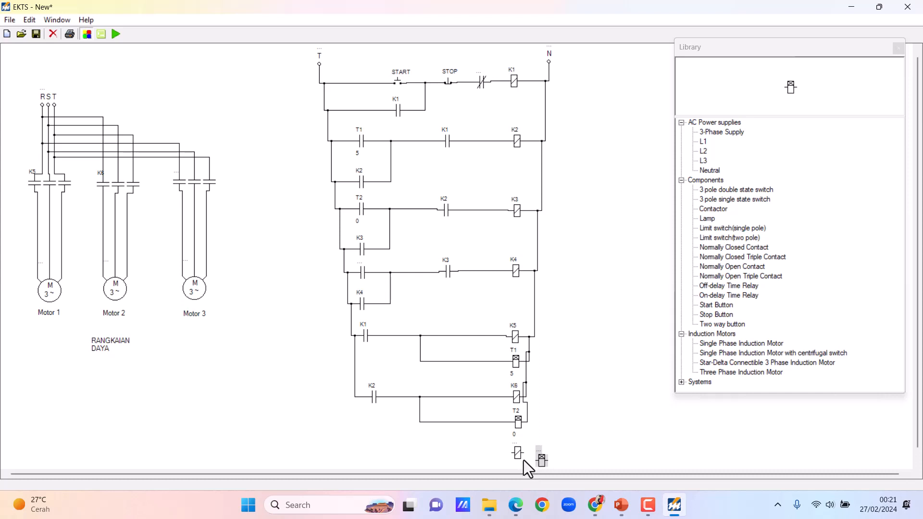
pyautogui.moveTo(523, 463); pyautogui.dragTo(531, 459)
# Name the new contactor K7, and assign the unlabelled triple contact above Motor 3 to K7.
pyautogui.doubleClick(523, 437)
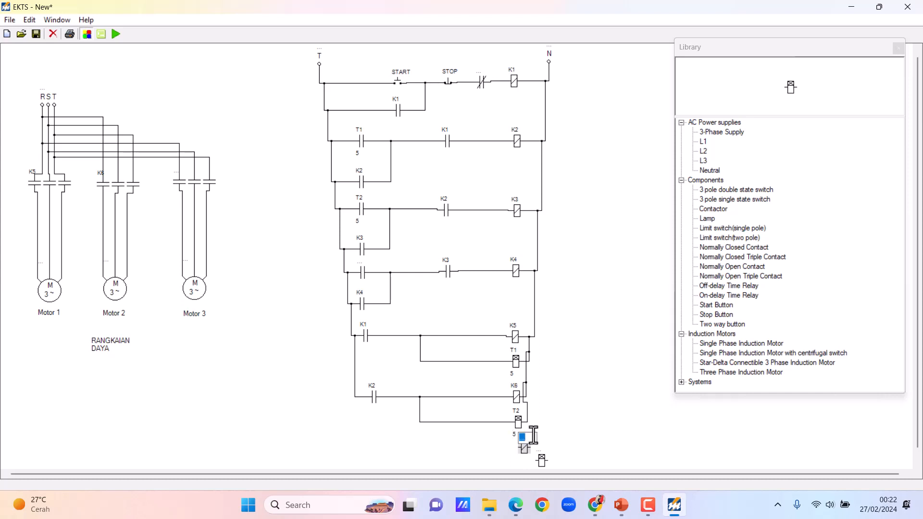
pyautogui.write('K7')
pyautogui.doubleClick(173, 175)
pyautogui.click(200, 173)
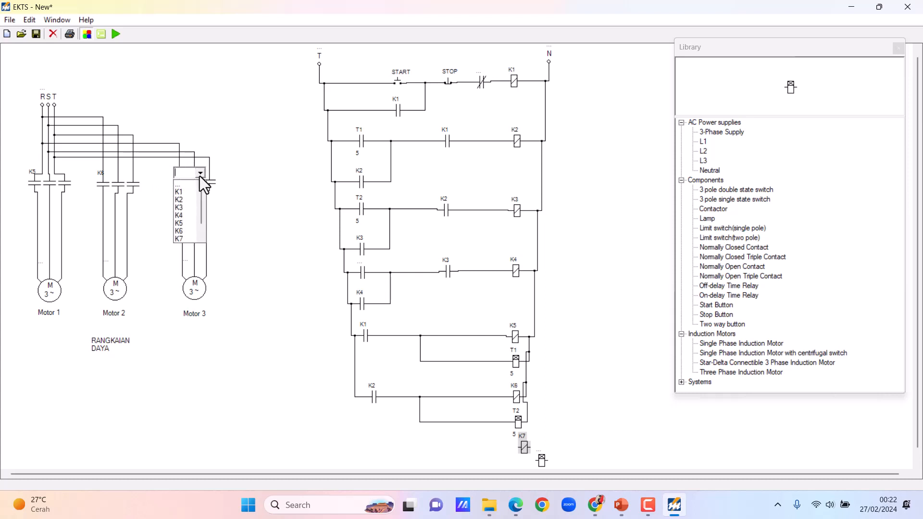
pyautogui.click(182, 238)
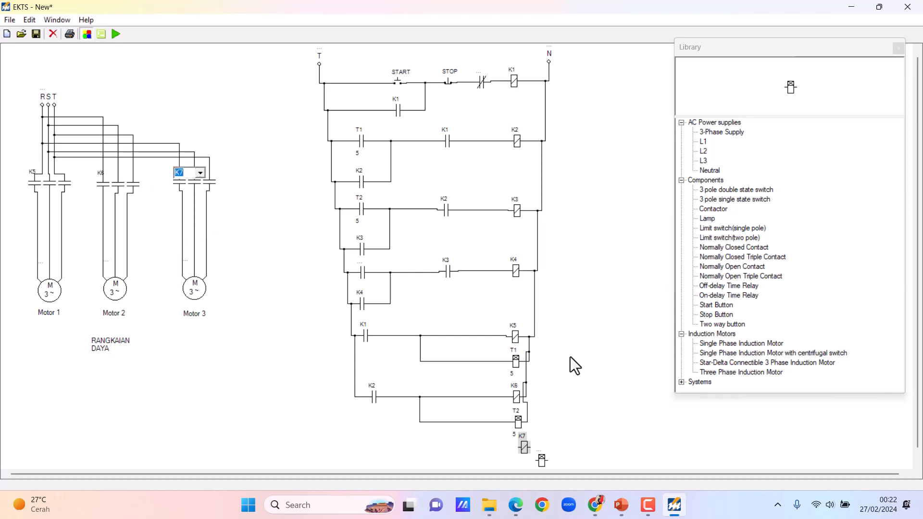
pyautogui.click(584, 400)
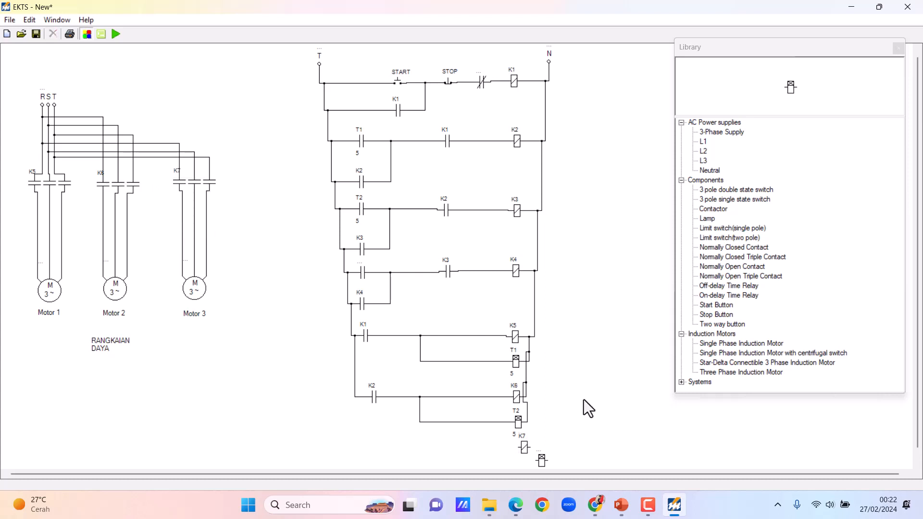
# Name the new on-delay time relay T3, and assign the unlabelled normally open contact in K4's row to T3.
pyautogui.doubleClick(538, 452)
pyautogui.write('T3')
pyautogui.press('Return')
pyautogui.doubleClick(361, 263)
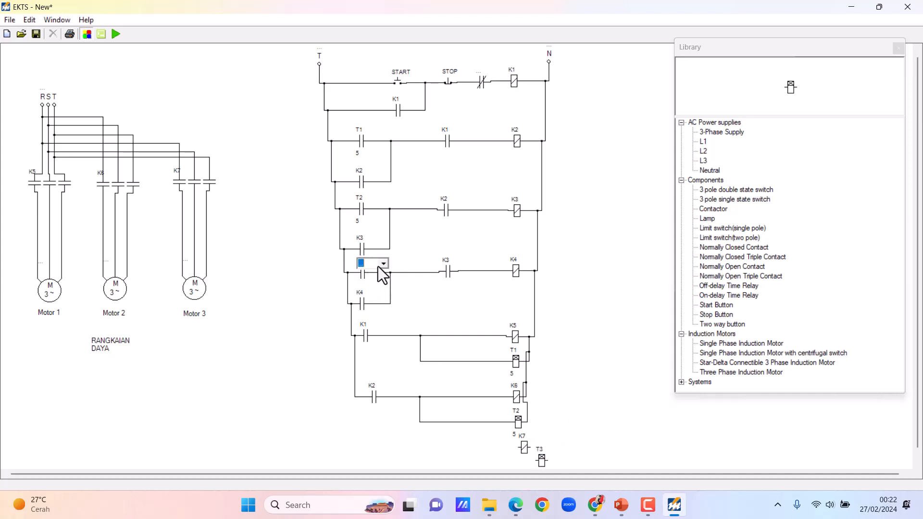
pyautogui.click(384, 264)
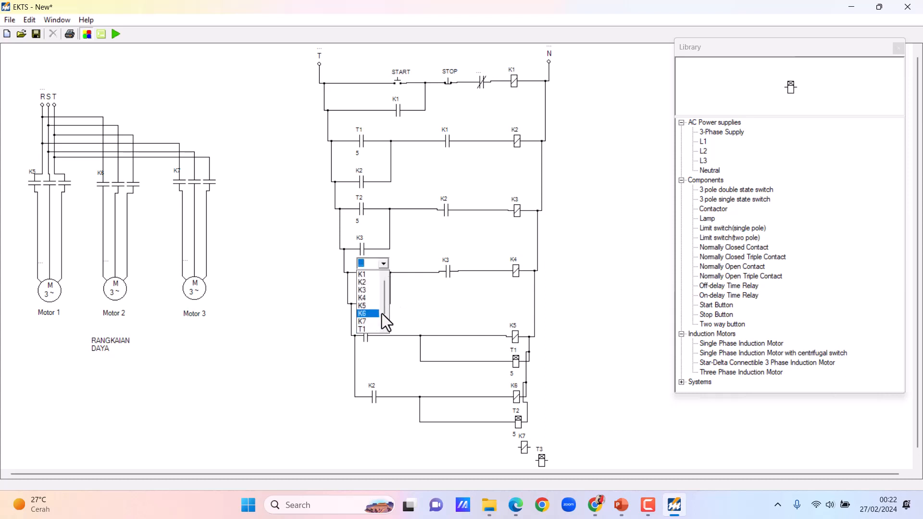
pyautogui.scroll(-1, 385, 322)
pyautogui.click(364, 330)
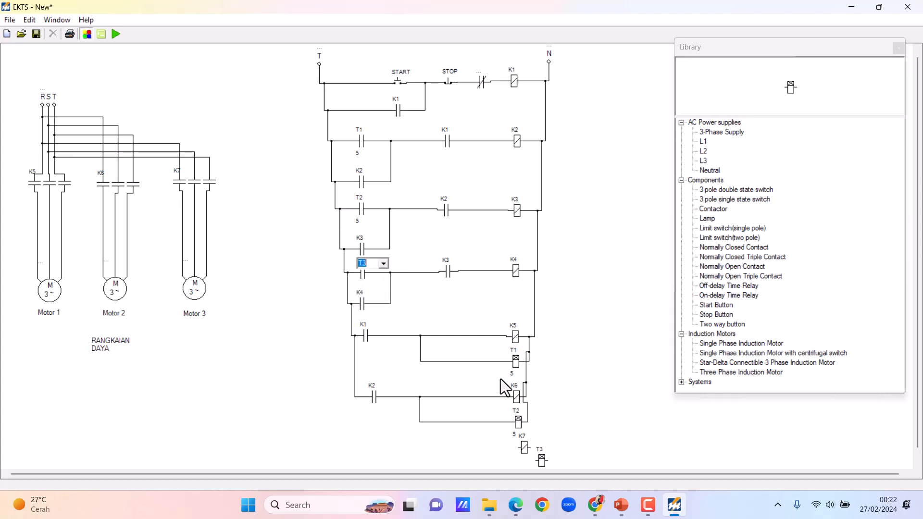
pyautogui.click(569, 431)
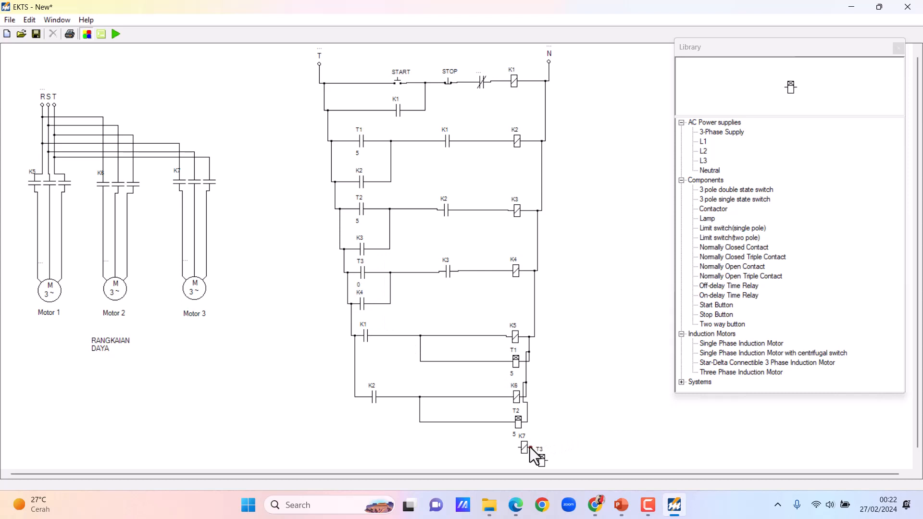
# Wire K7 and T3 to the N line, and place a normally open contact beneath the lower K2 contact in K6's row.
pyautogui.moveTo(530, 447); pyautogui.dragTo(527, 414)
pyautogui.moveTo(549, 462); pyautogui.dragTo(534, 429)
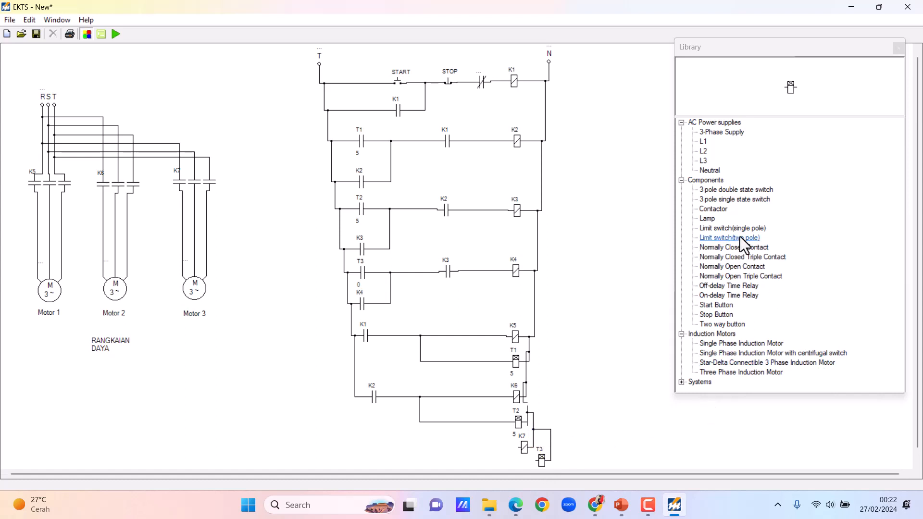
pyautogui.click(734, 269)
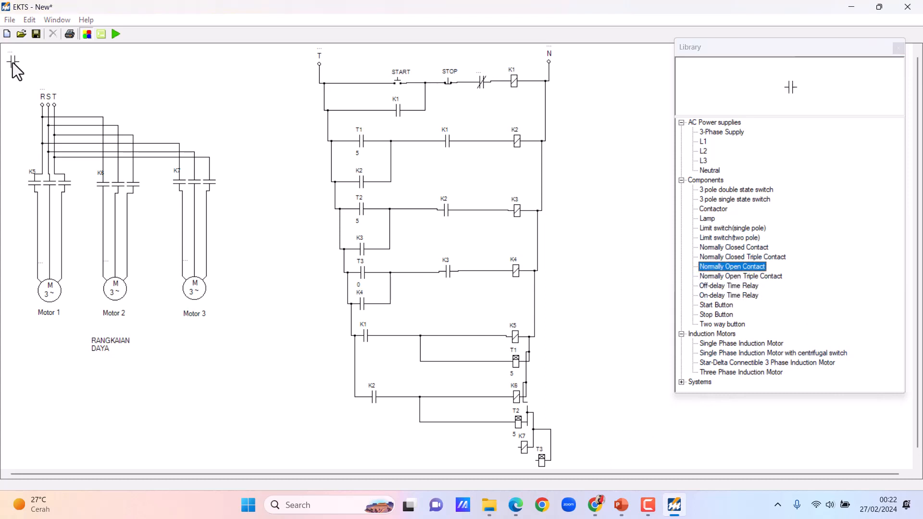
pyautogui.click(383, 442)
pyautogui.moveTo(383, 442); pyautogui.dragTo(384, 449)
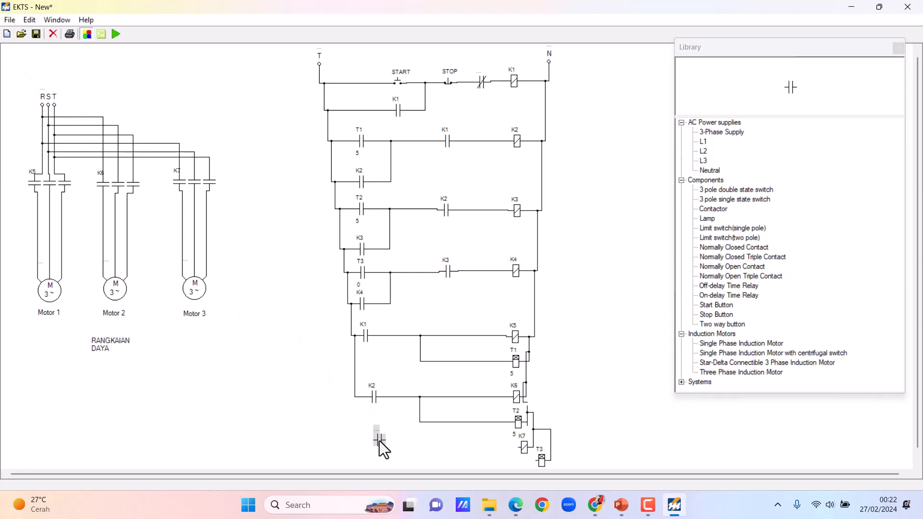
pyautogui.click(412, 457)
# Wire the new normally open contact between the T line and K7, assign it to K3, and connect T3 in parallel with K7.
pyautogui.moveTo(384, 440)
pyautogui.mouseDown()
pyautogui.moveTo(480, 437)
pyautogui.moveTo(519, 449)
pyautogui.mouseUp()
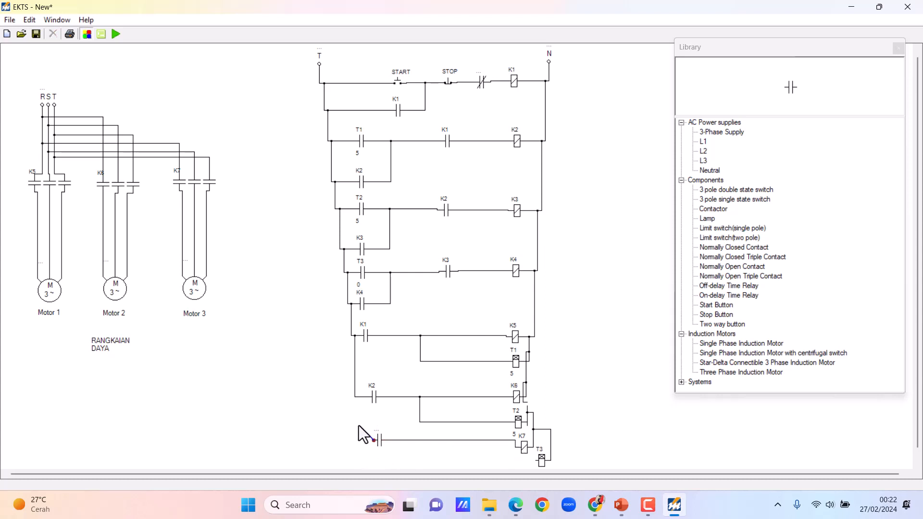
pyautogui.moveTo(374, 441); pyautogui.dragTo(356, 389)
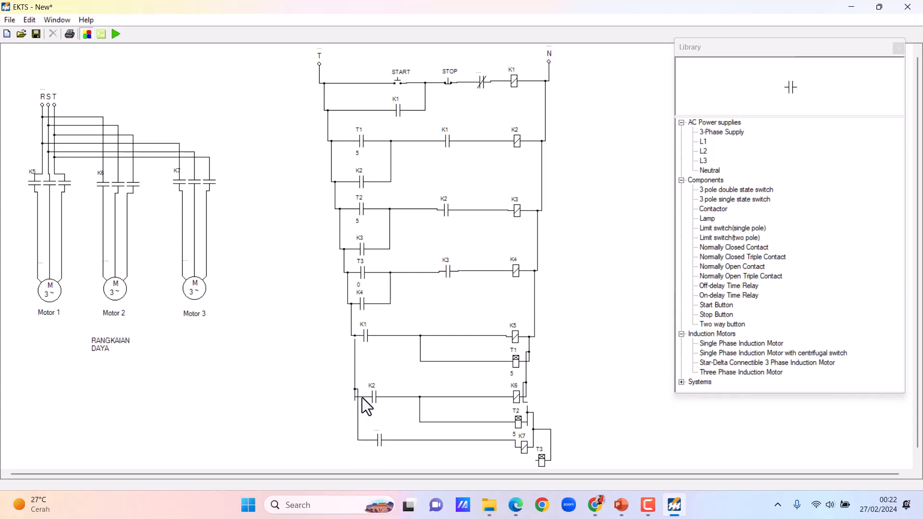
pyautogui.click(377, 430)
pyautogui.click(402, 432)
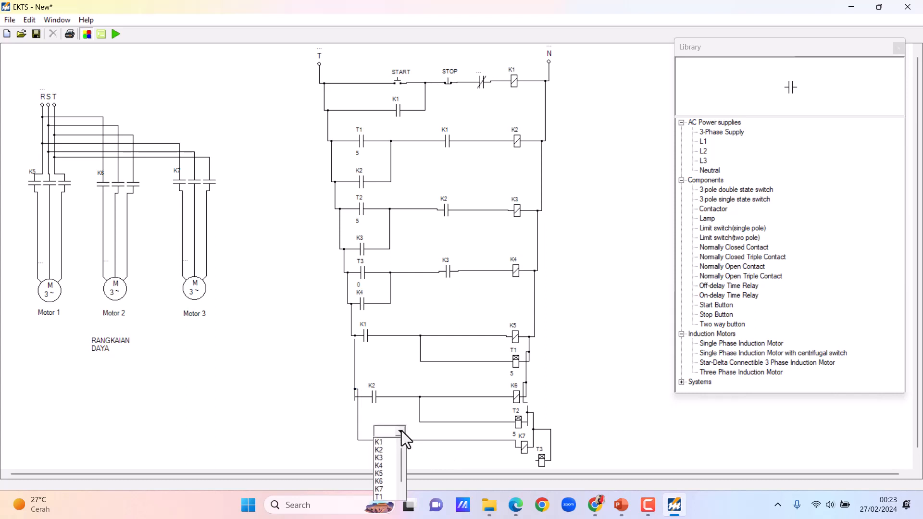
pyautogui.click(389, 460)
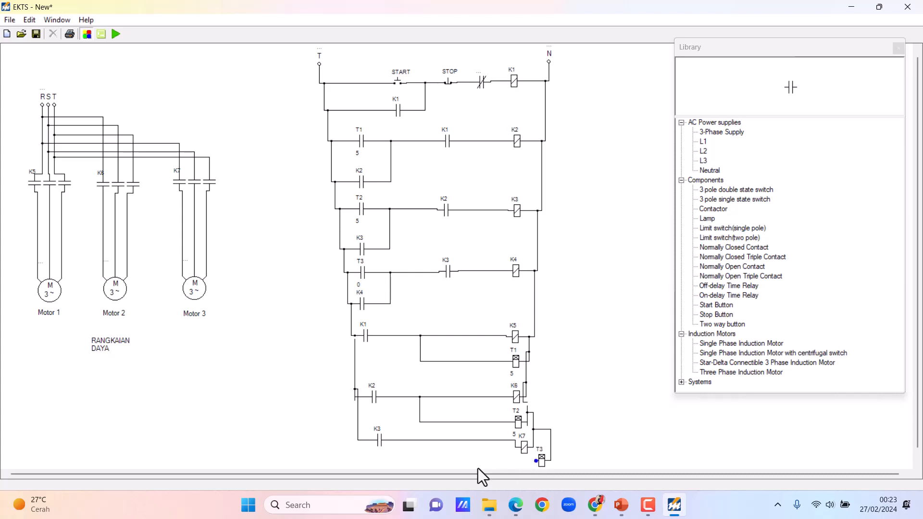
pyautogui.moveTo(482, 476); pyautogui.dragTo(471, 440)
# Replace the wire feeding K5 with a normally closed contact wired between the K1 contact's branch and K5.
pyautogui.click(475, 337)
pyautogui.press('Delete')
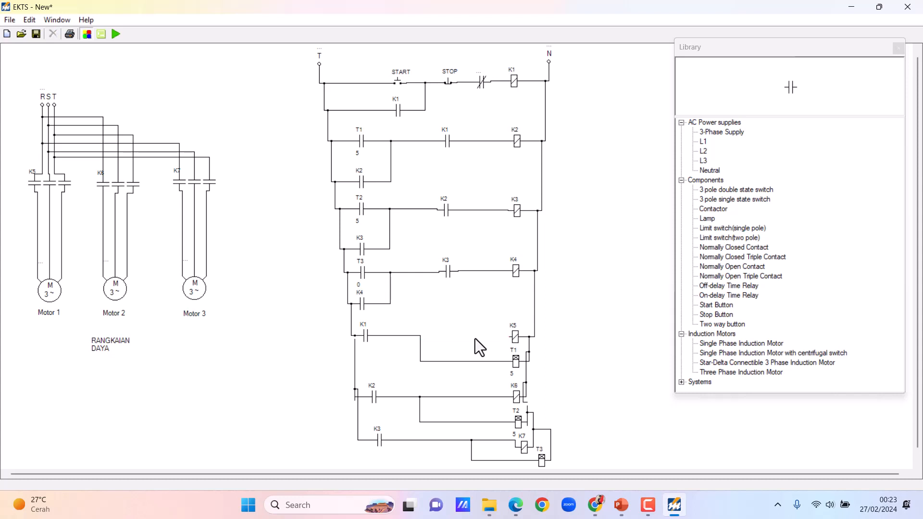
pyautogui.click(731, 248)
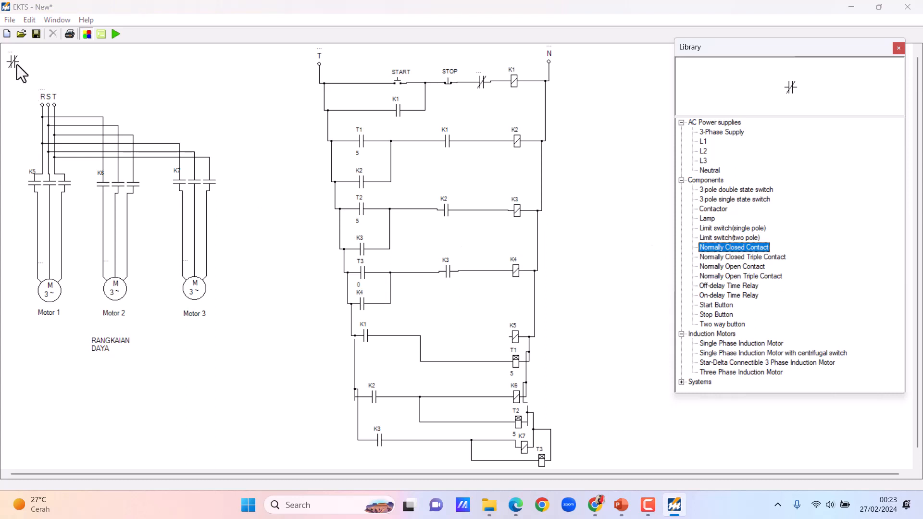
pyautogui.moveTo(13, 61); pyautogui.dragTo(470, 339)
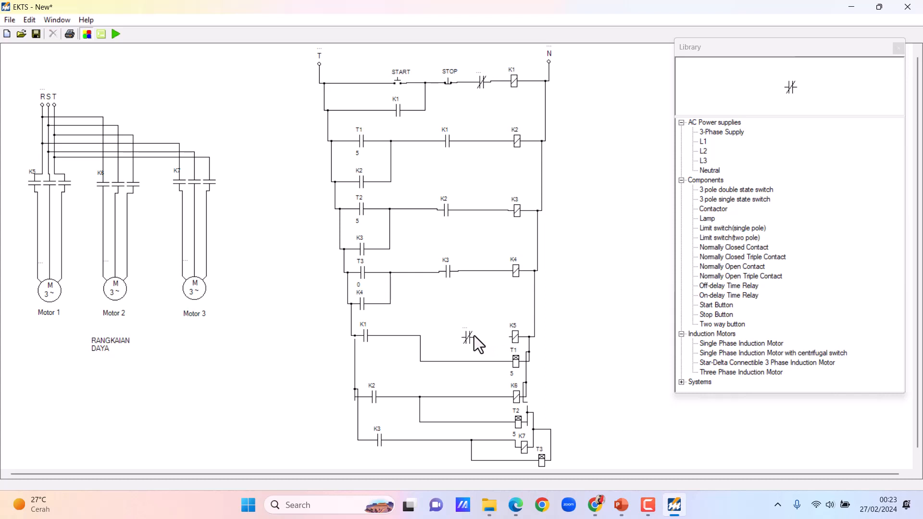
pyautogui.click(509, 337)
pyautogui.click(420, 342)
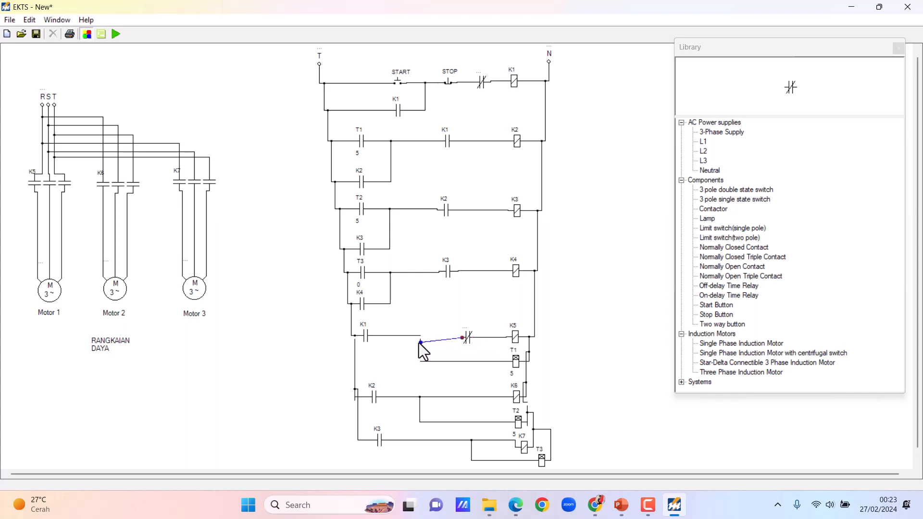
# Assign the normally closed contact in front of K5 to K3.
pyautogui.doubleClick(475, 329)
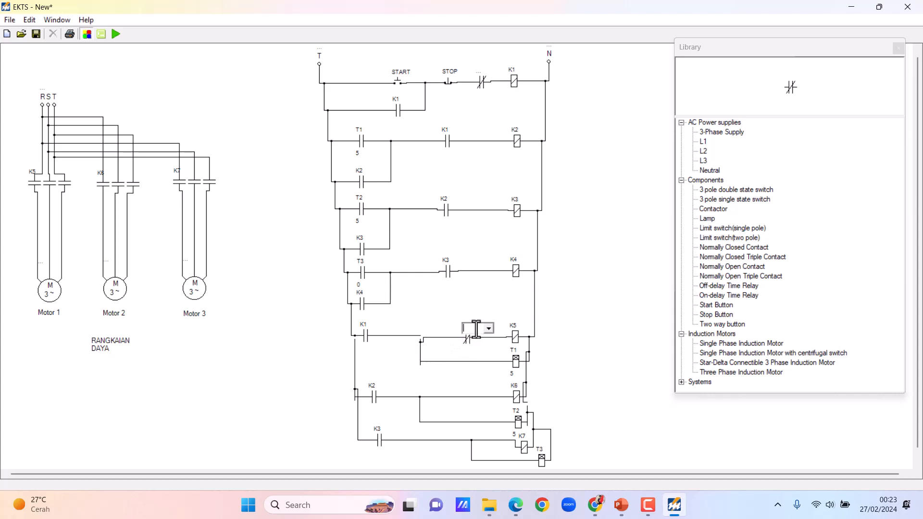
pyautogui.click(489, 329)
pyautogui.click(477, 354)
pyautogui.click(553, 327)
# Try running the simulation, and assign the unlabelled normally closed contact in K1's row to K4.
pyautogui.click(116, 38)
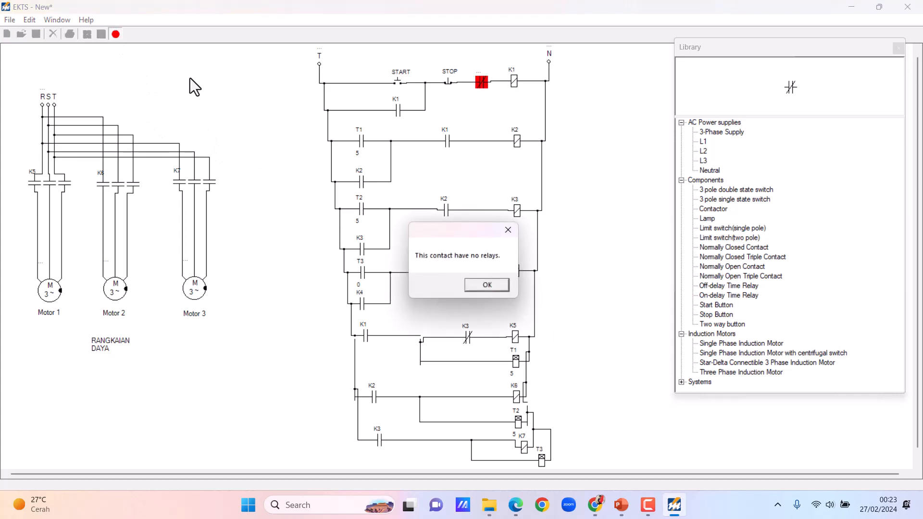
pyautogui.click(495, 284)
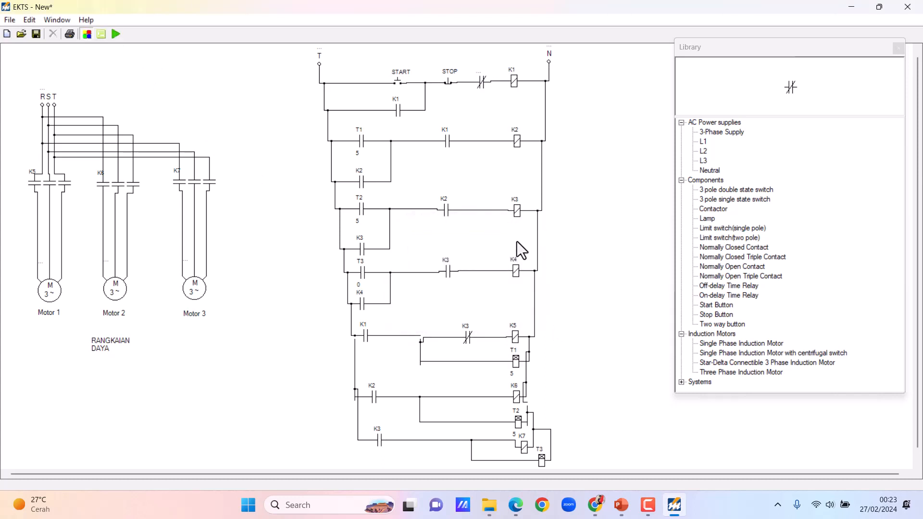
pyautogui.click(479, 73)
pyautogui.click(502, 73)
pyautogui.click(488, 109)
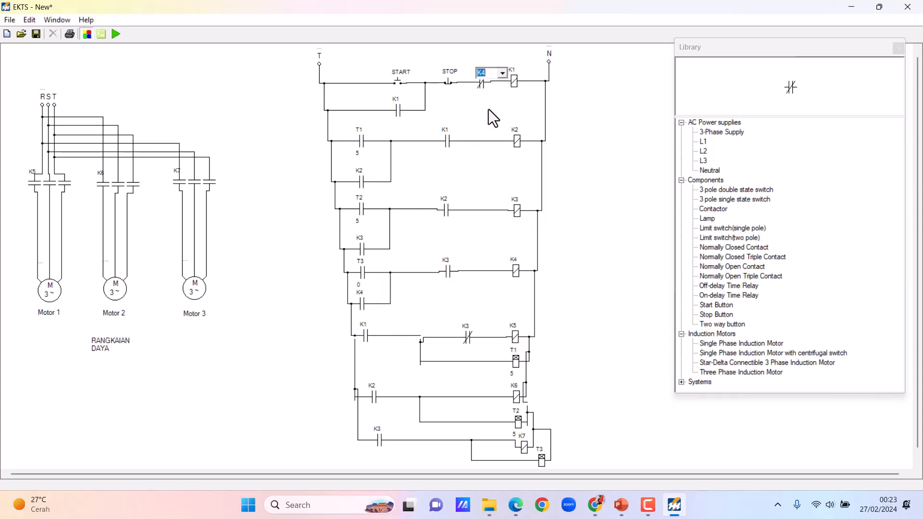
# Check K4's reset path in the PowerPoint sequence diagram, simulate the circuit in EKTS using START, and stop the simulation.
pyautogui.click(621, 510)
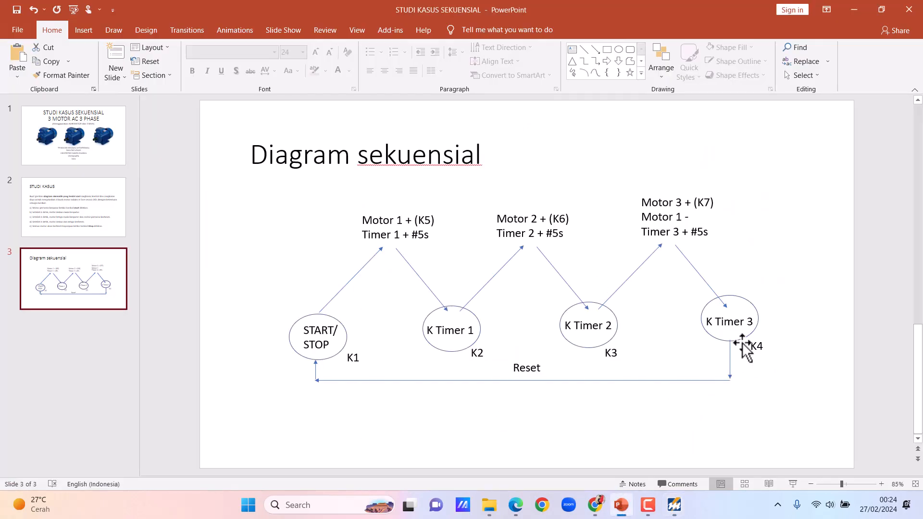
pyautogui.click(674, 504)
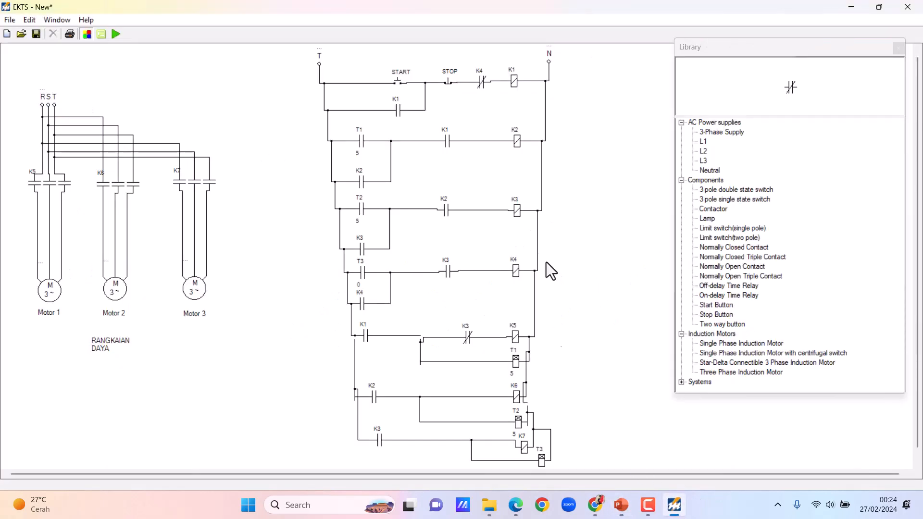
pyautogui.click(116, 34)
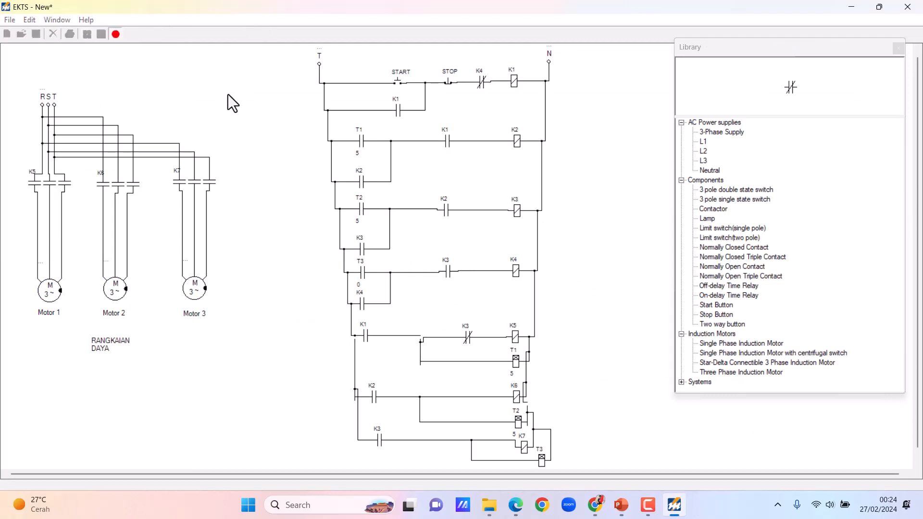
pyautogui.click(390, 86)
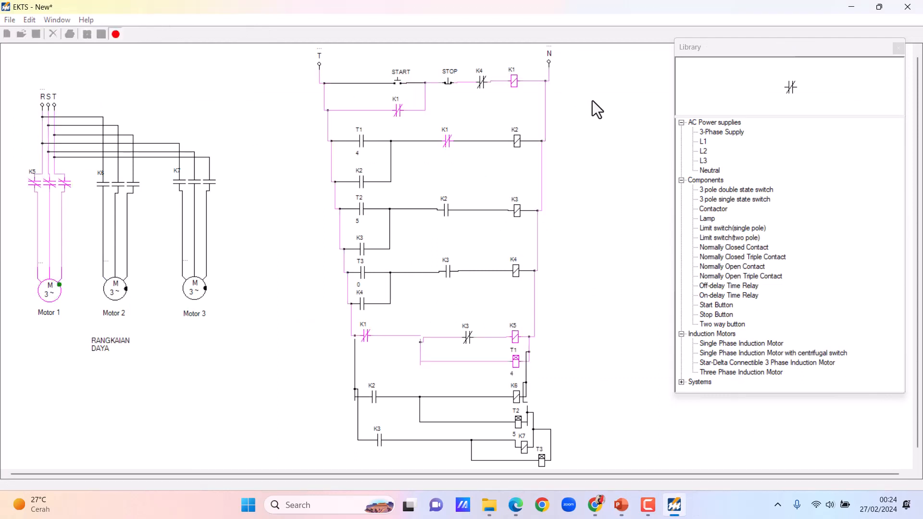
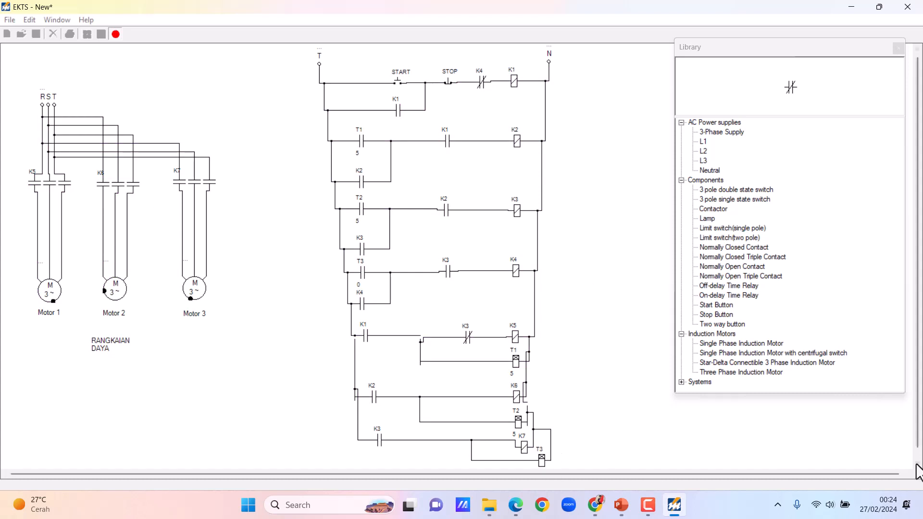
pyautogui.scroll(-1, 659, 478)
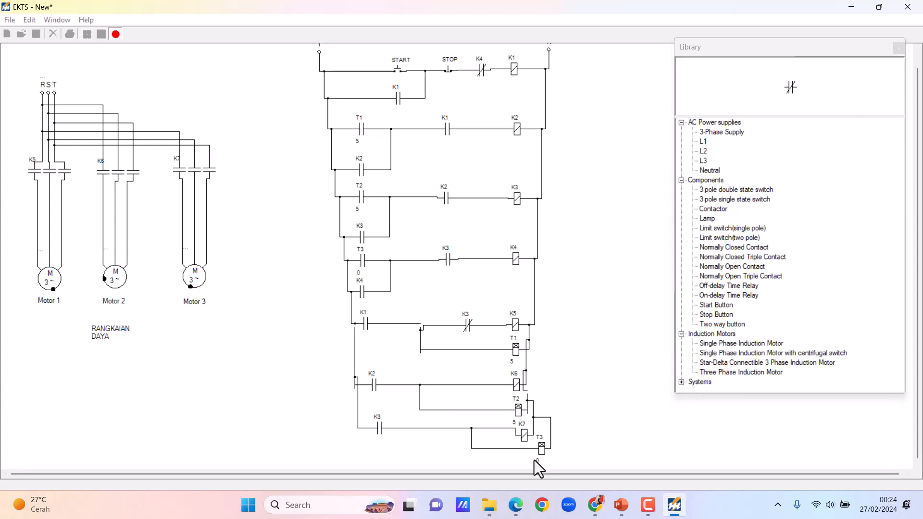
pyautogui.click(115, 35)
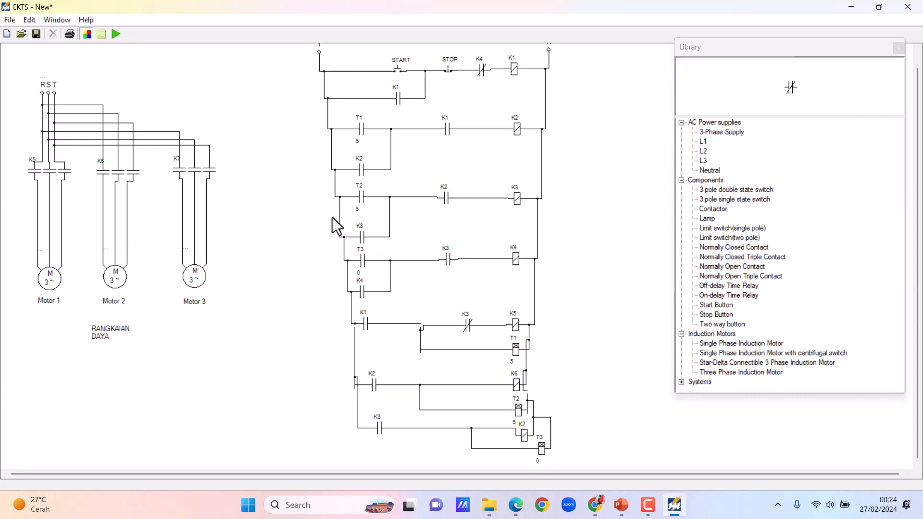
# Set the delay of time relay T3 to 5.
pyautogui.doubleClick(535, 460)
pyautogui.write('5')
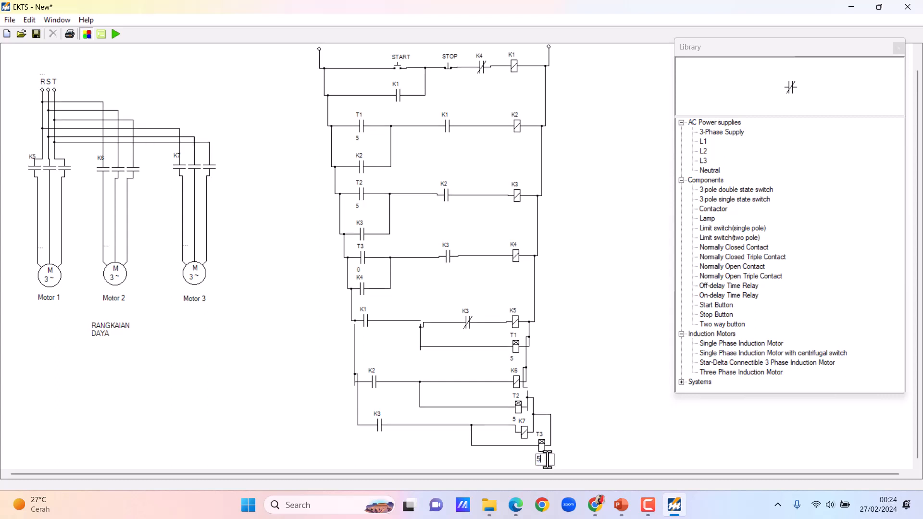
pyautogui.press('Return')
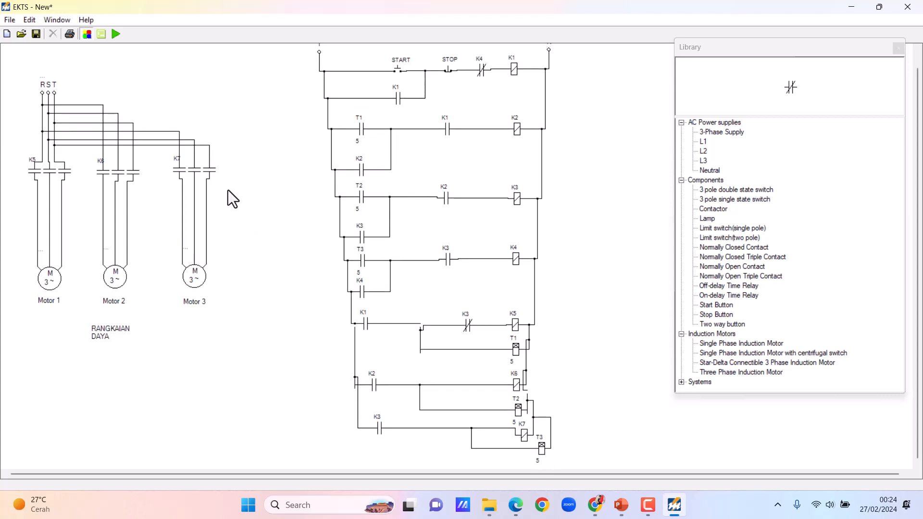
# Run the simulation, start the motor sequence with START, and halt it with STOP.
pyautogui.click(117, 33)
pyautogui.click(399, 71)
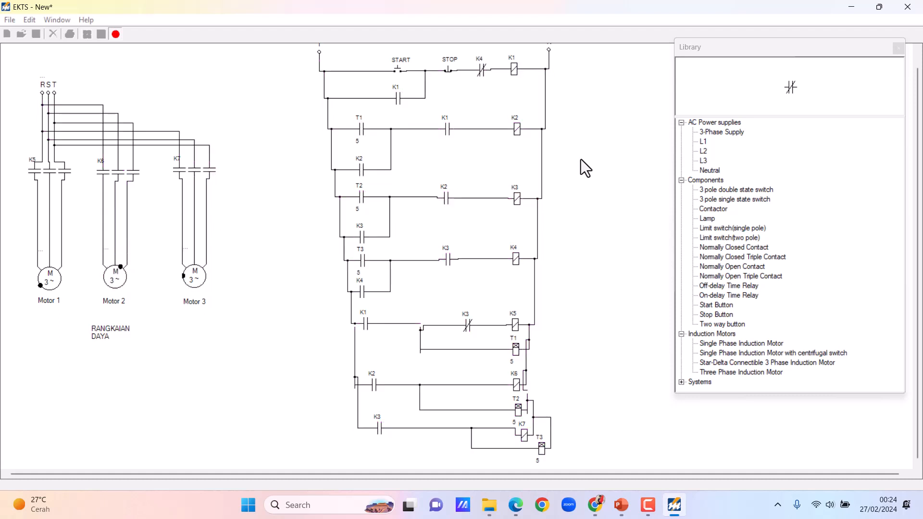
pyautogui.click(405, 71)
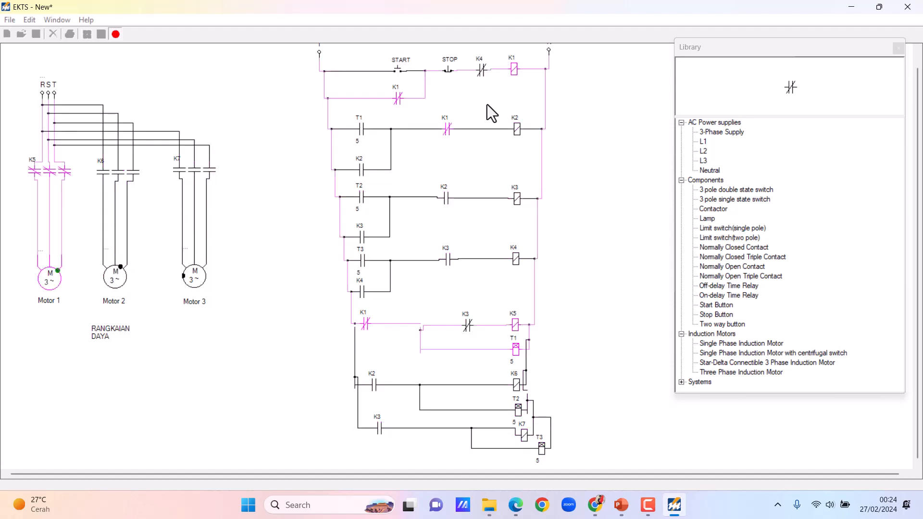
pyautogui.click(449, 73)
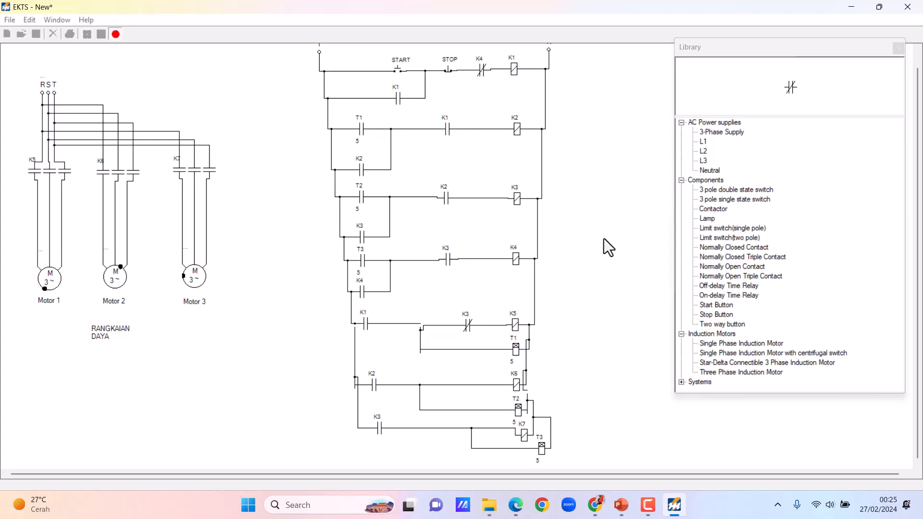
# Review the case study requirements and the sequence diagram in PowerPoint, return to EKTS, and stop the running simulation.
pyautogui.click(621, 504)
pyautogui.click(50, 211)
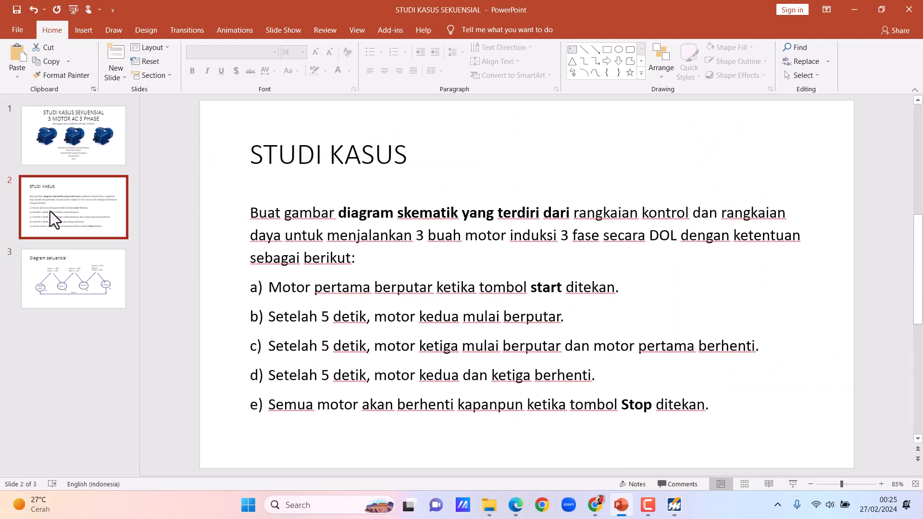
pyautogui.click(90, 278)
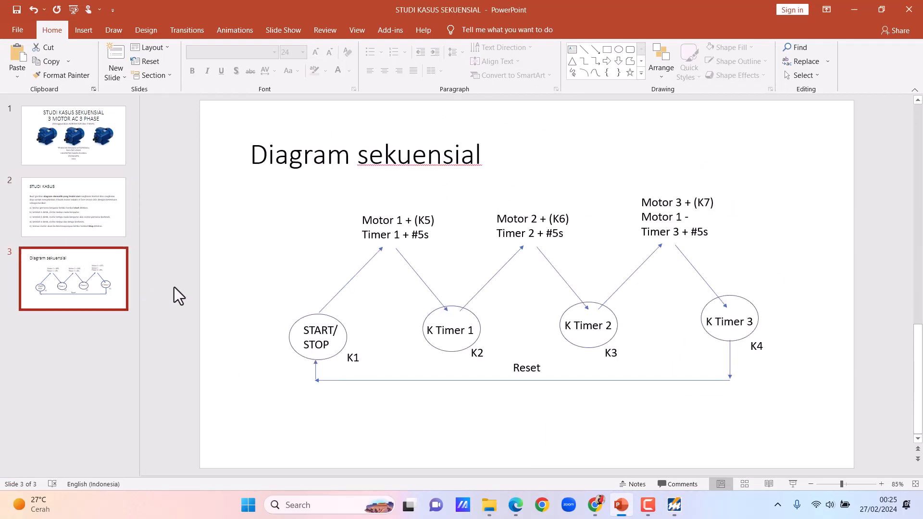
pyautogui.click(674, 504)
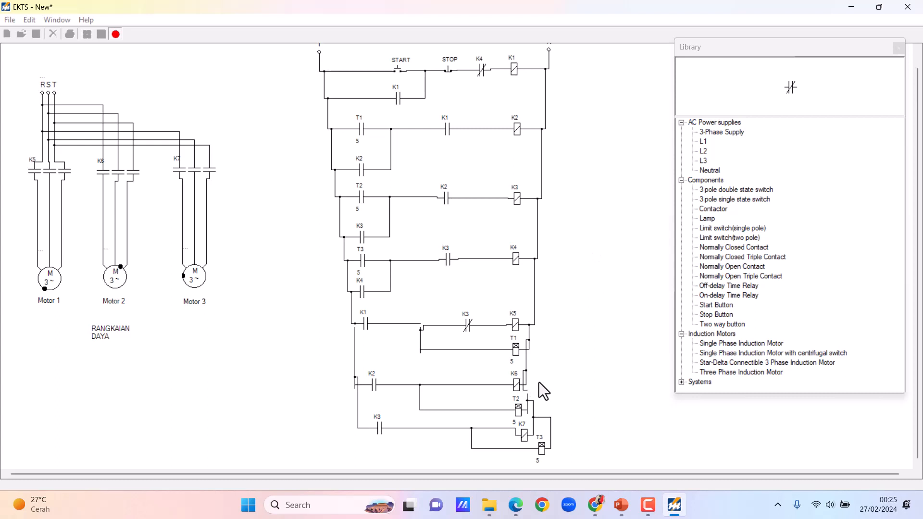
pyautogui.click(115, 34)
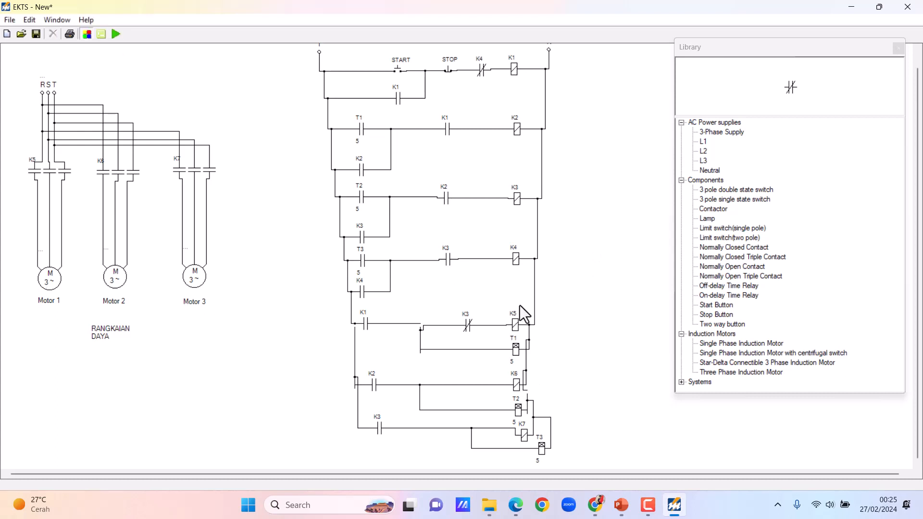
# Reroute the connecting wire between the output sides of K6 and T2 so it runs outward, clear of the coils.
pyautogui.click(524, 382)
pyautogui.click(584, 387)
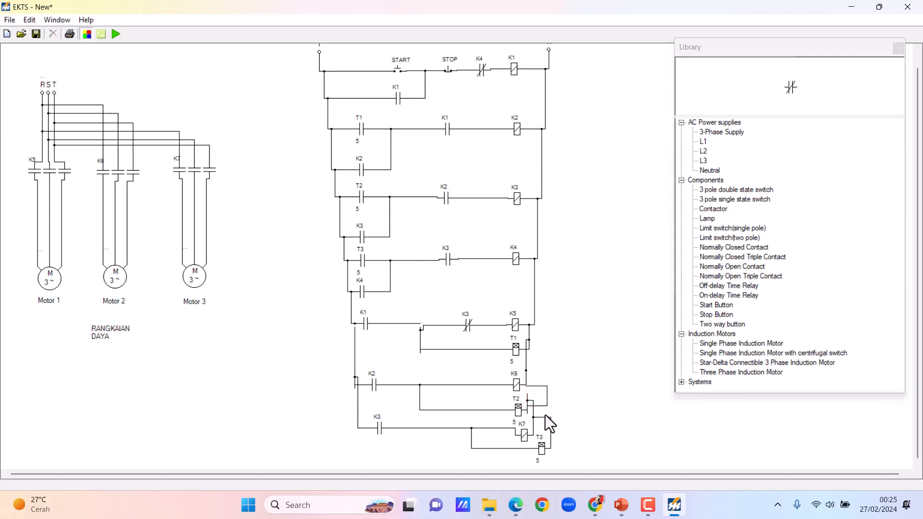